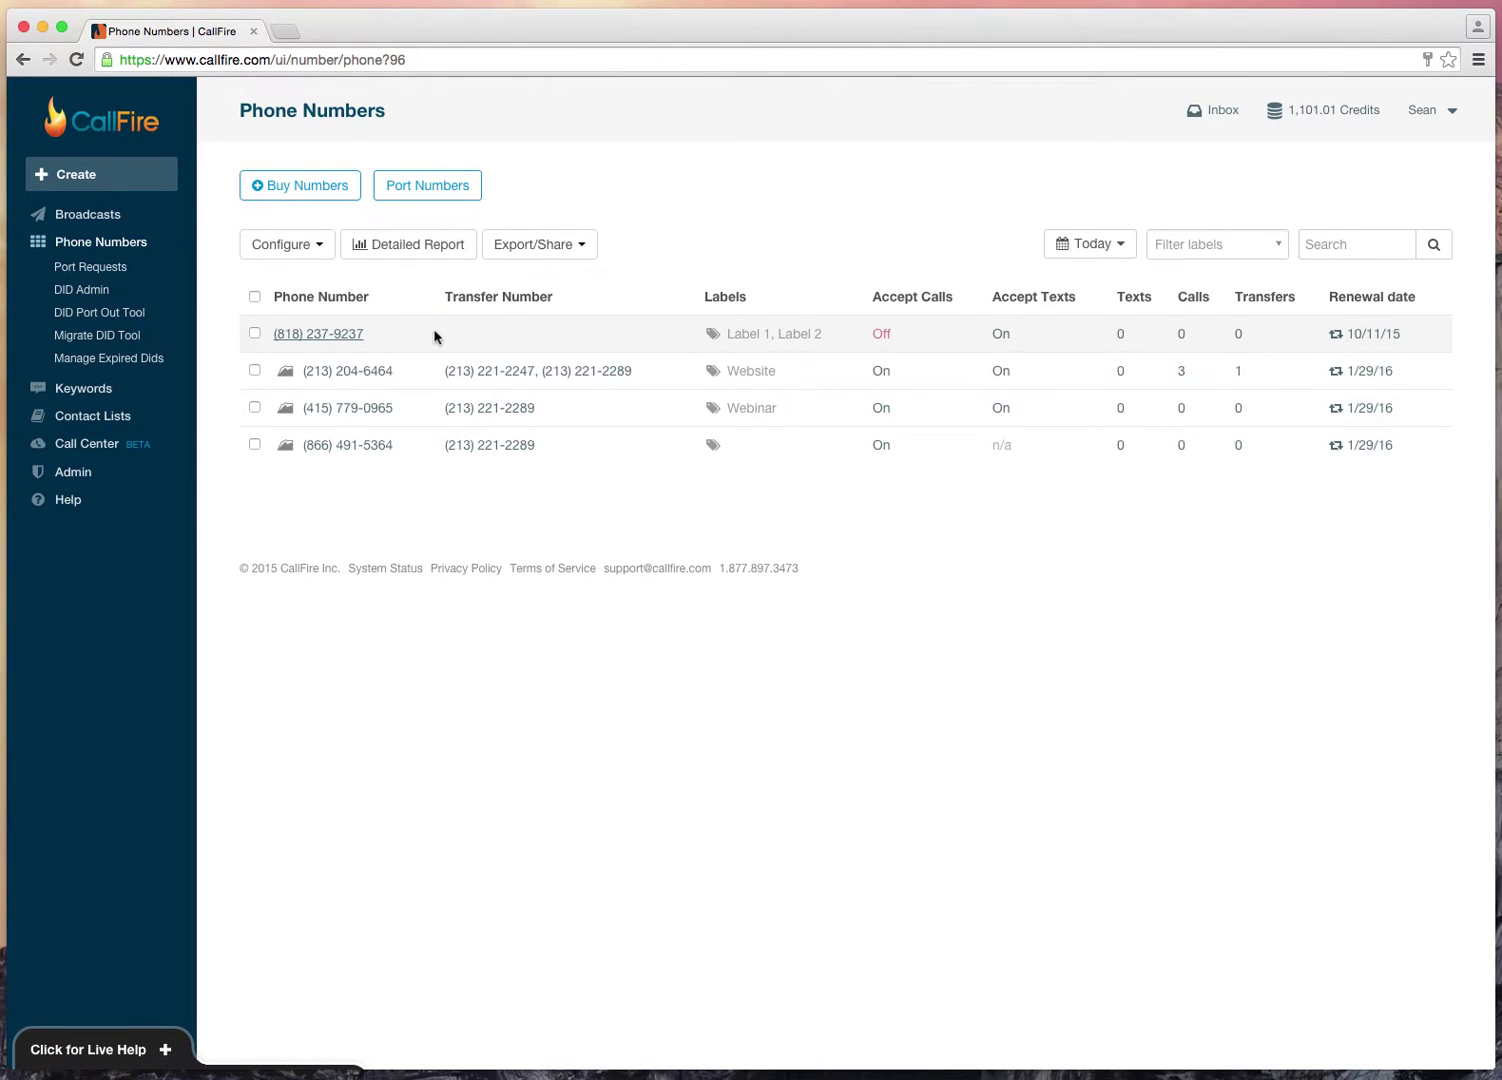
# Step: Select the first number and look at its configuration options, then dismiss them
pyautogui.click(254, 334)
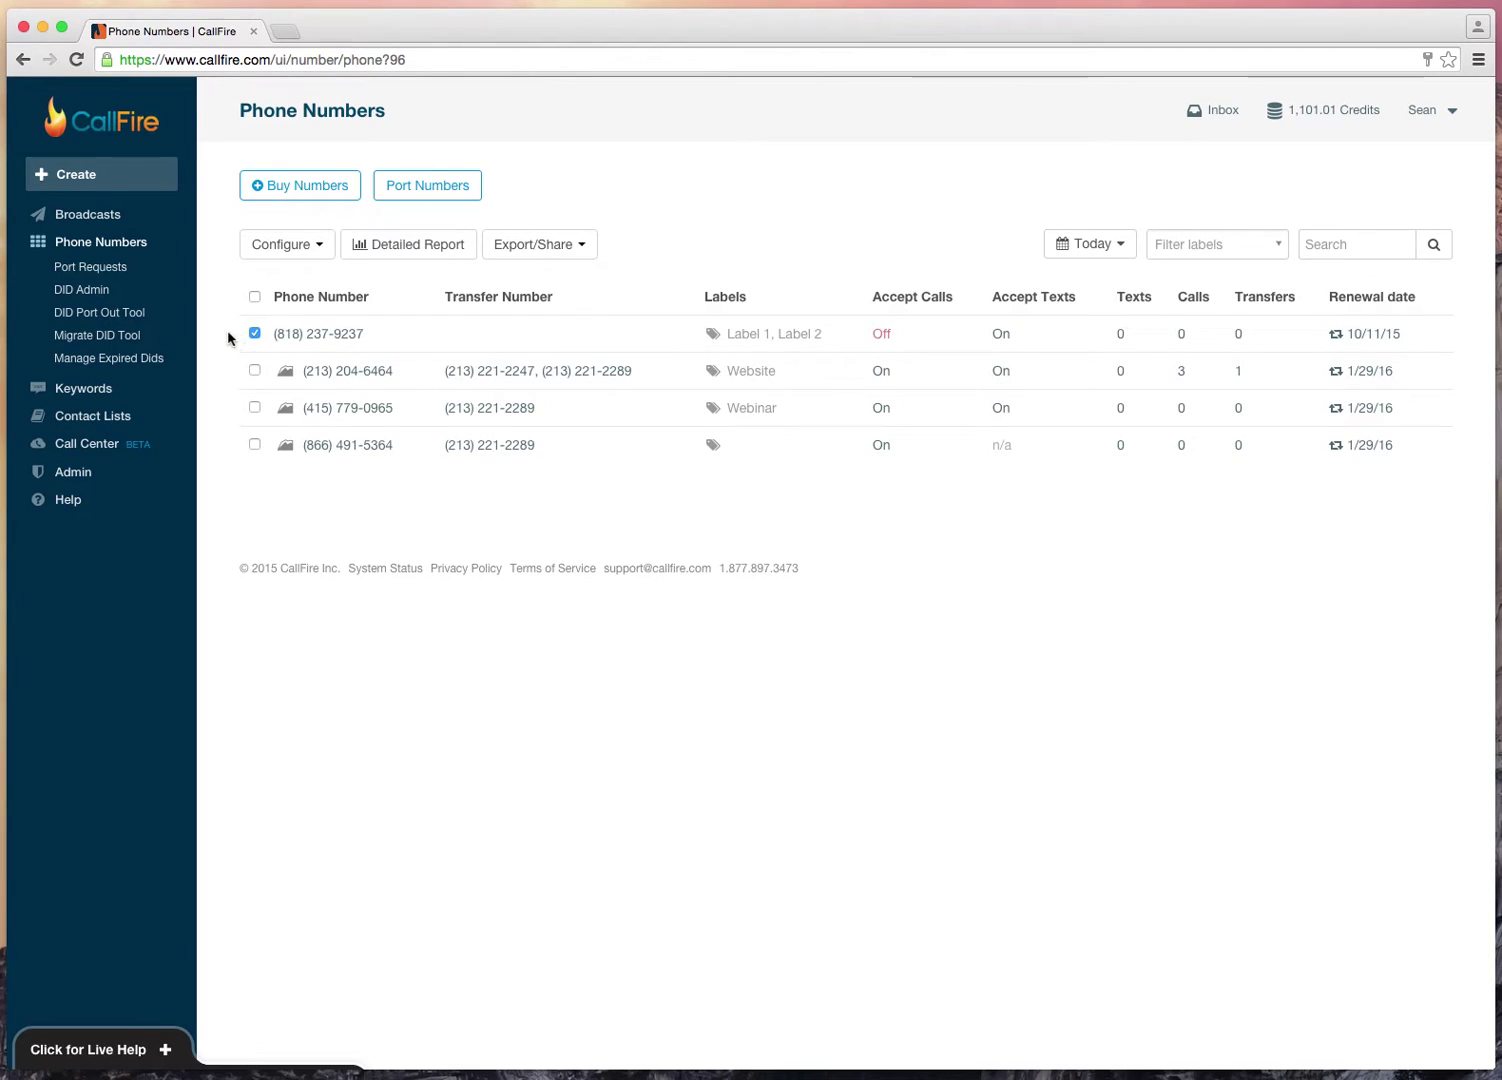
pyautogui.click(277, 258)
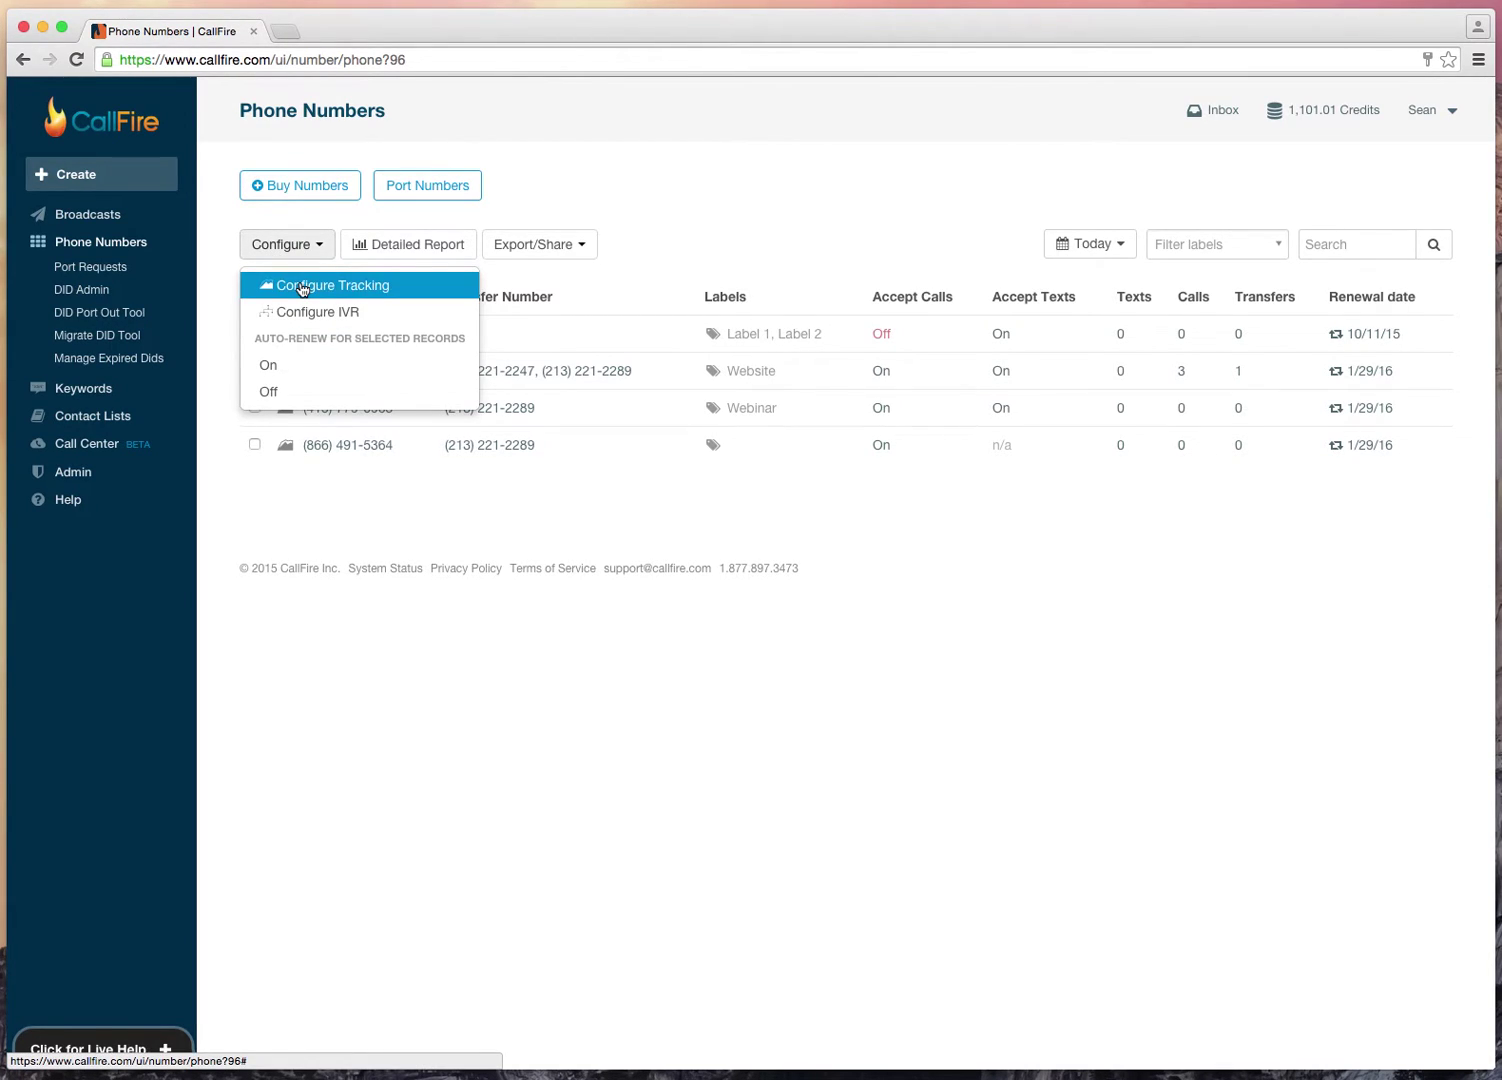
pyautogui.click(226, 272)
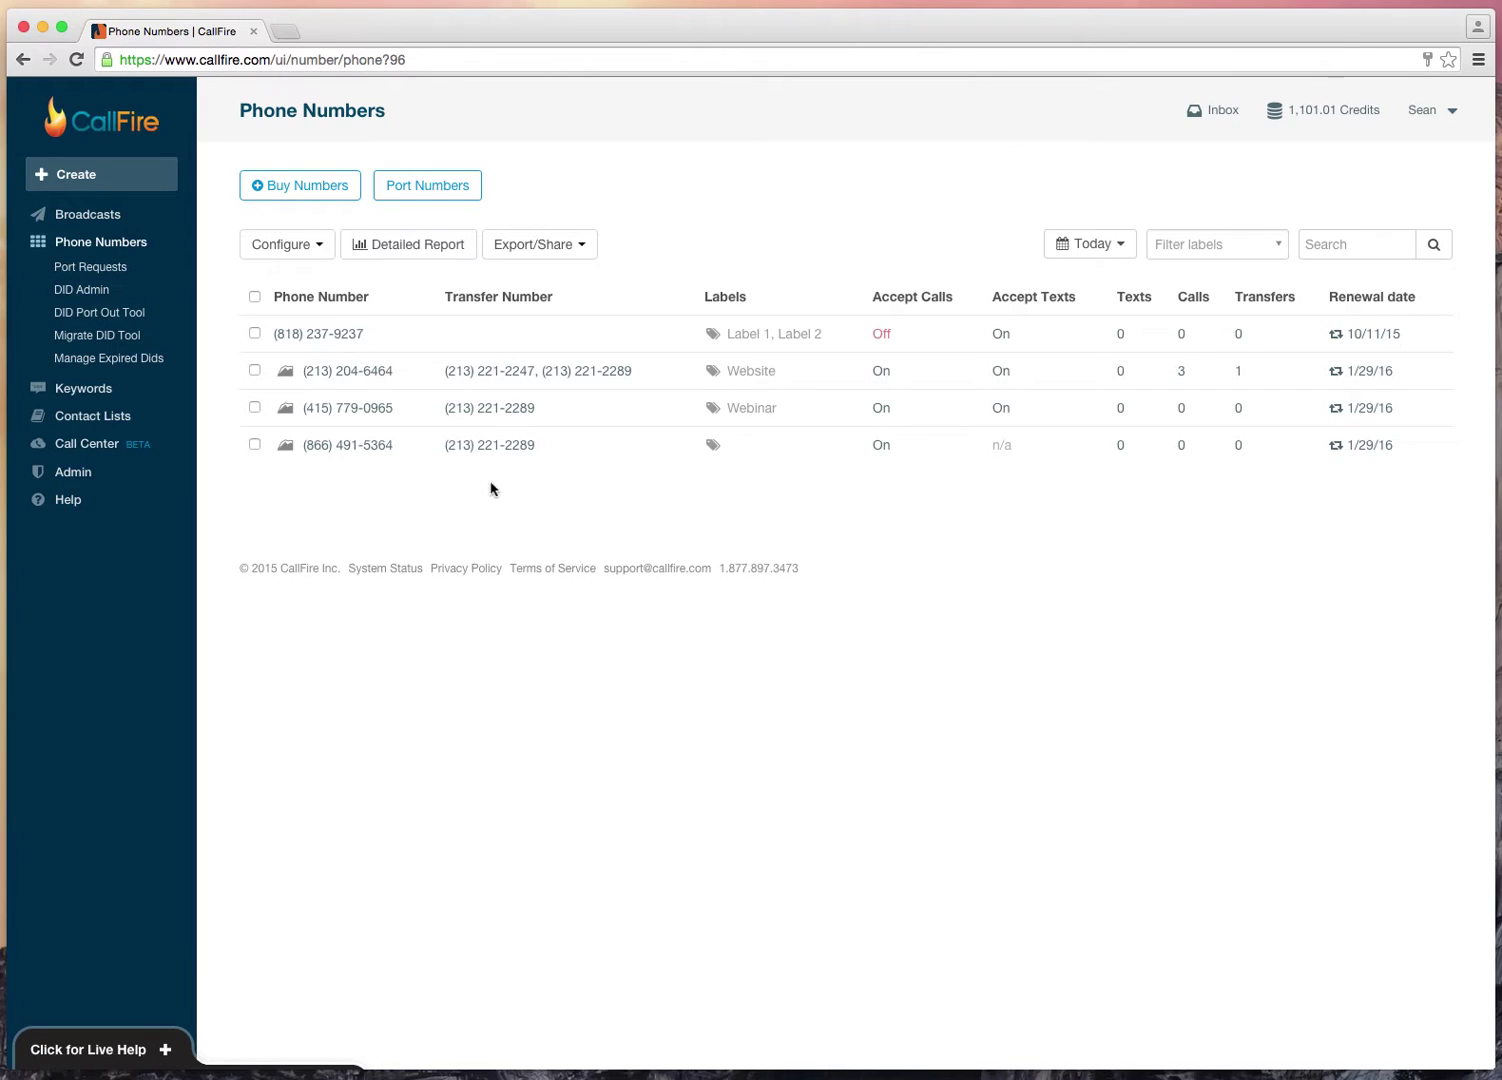
# Step: Add the labels Label3 and Label4 to the last, unlabelled number and apply
pyautogui.click(712, 444)
pyautogui.click(746, 470)
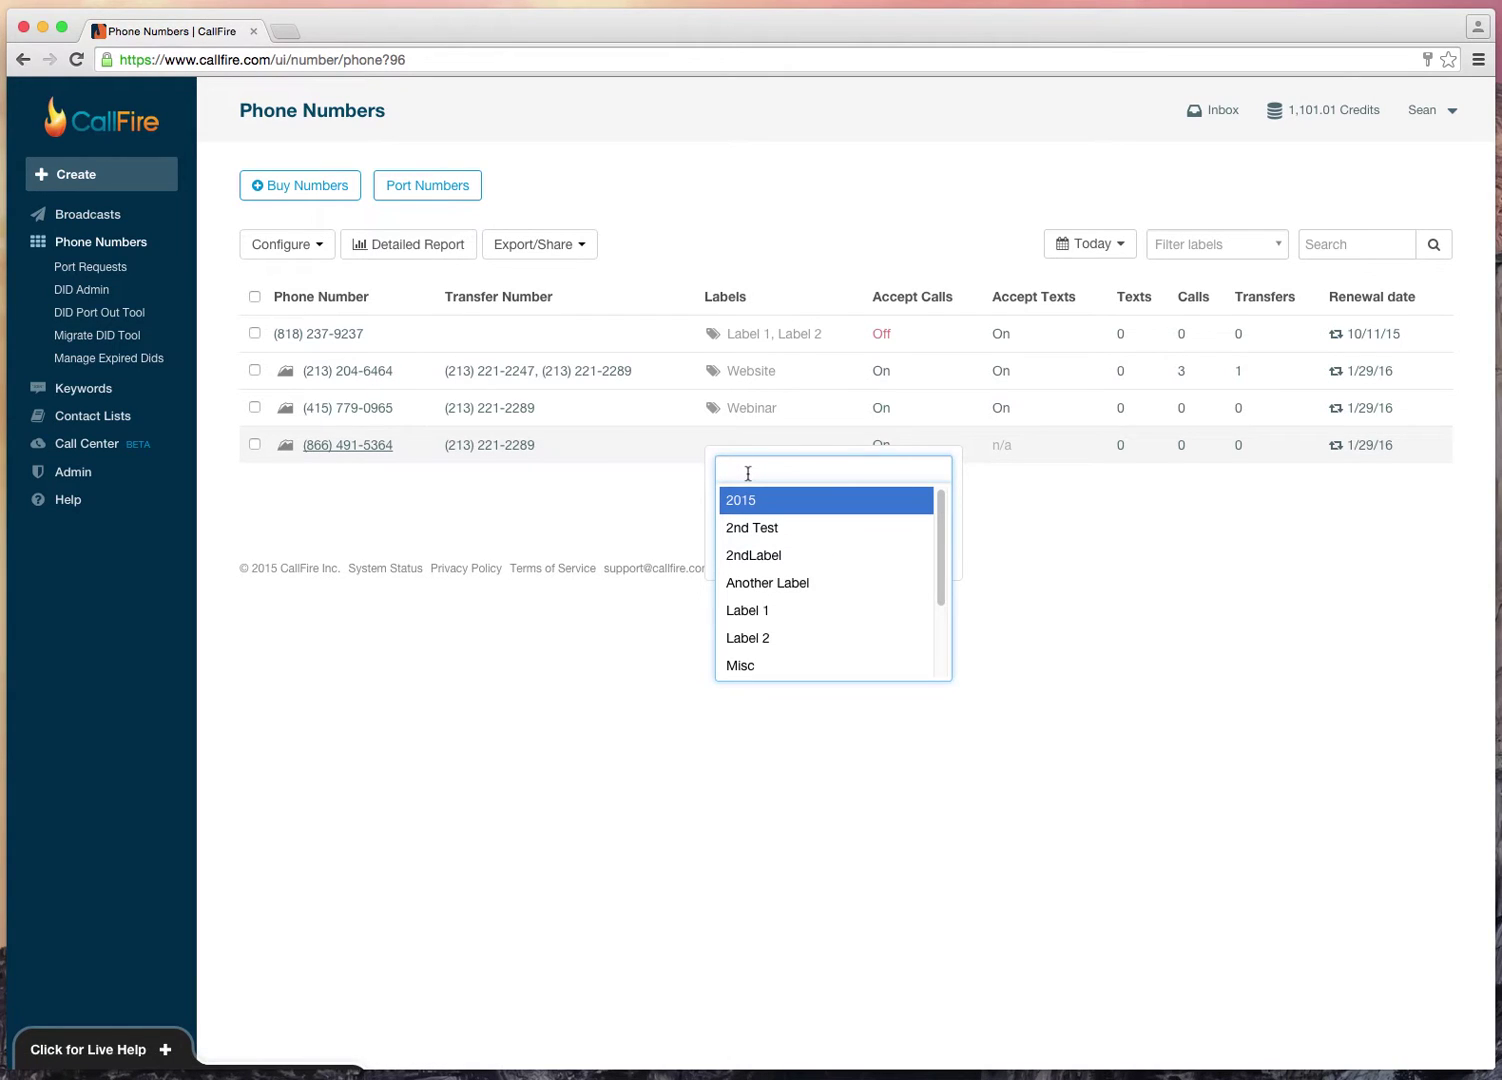
pyautogui.write('Label3')
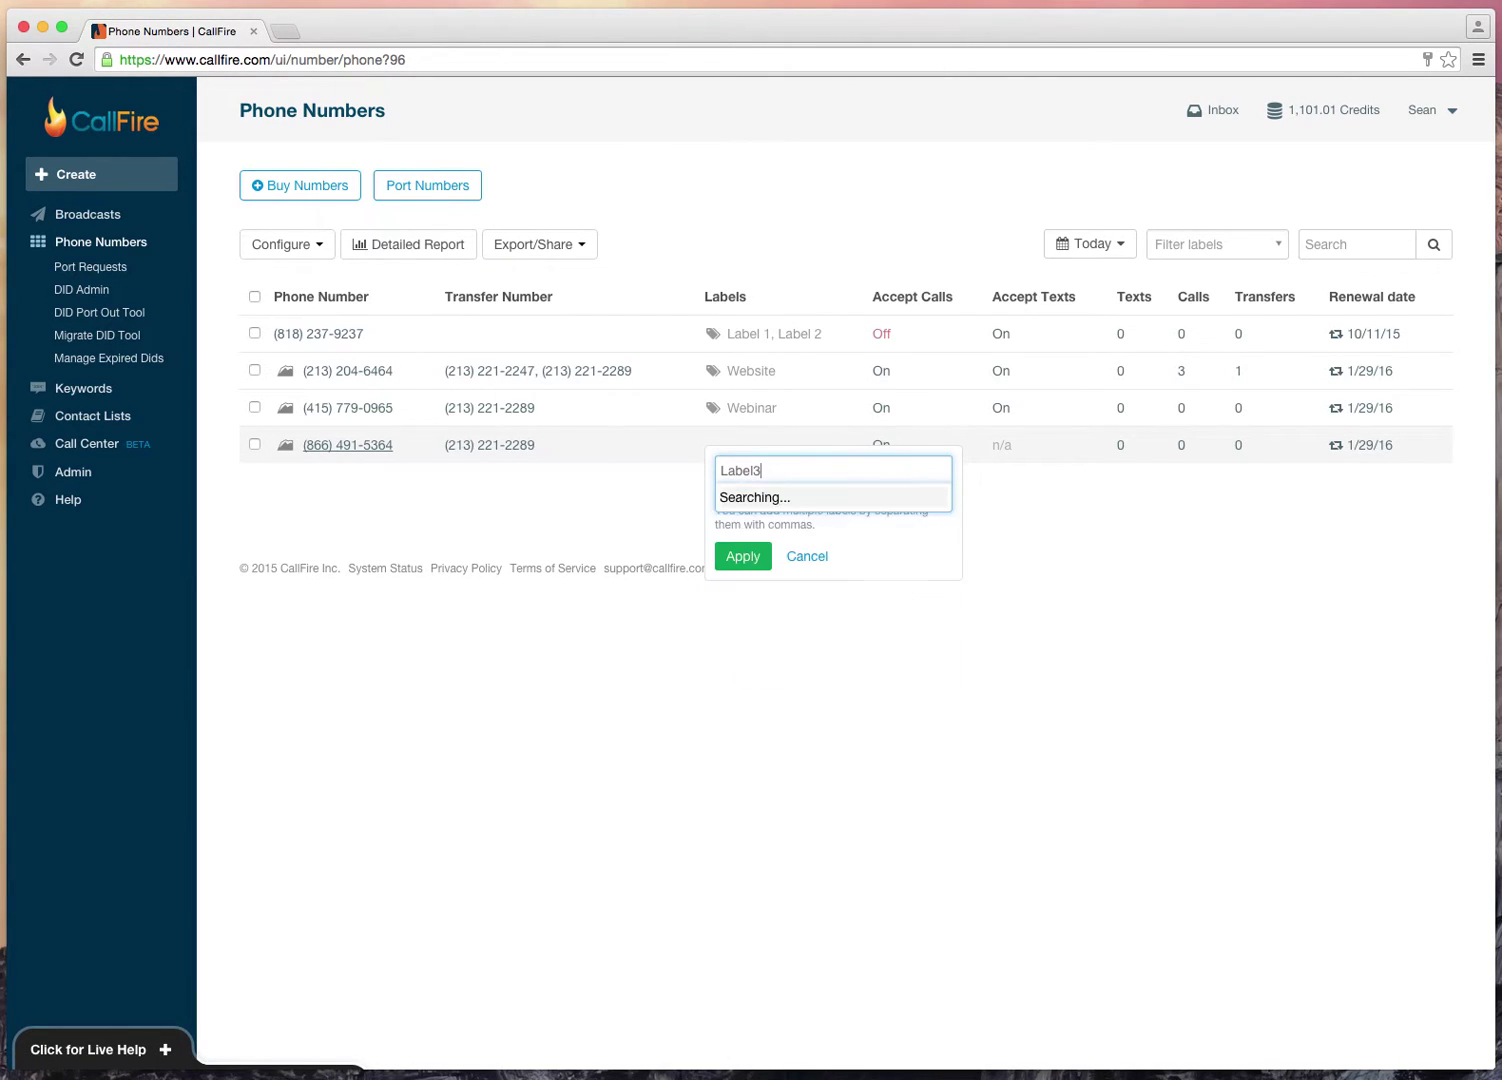
pyautogui.click(747, 502)
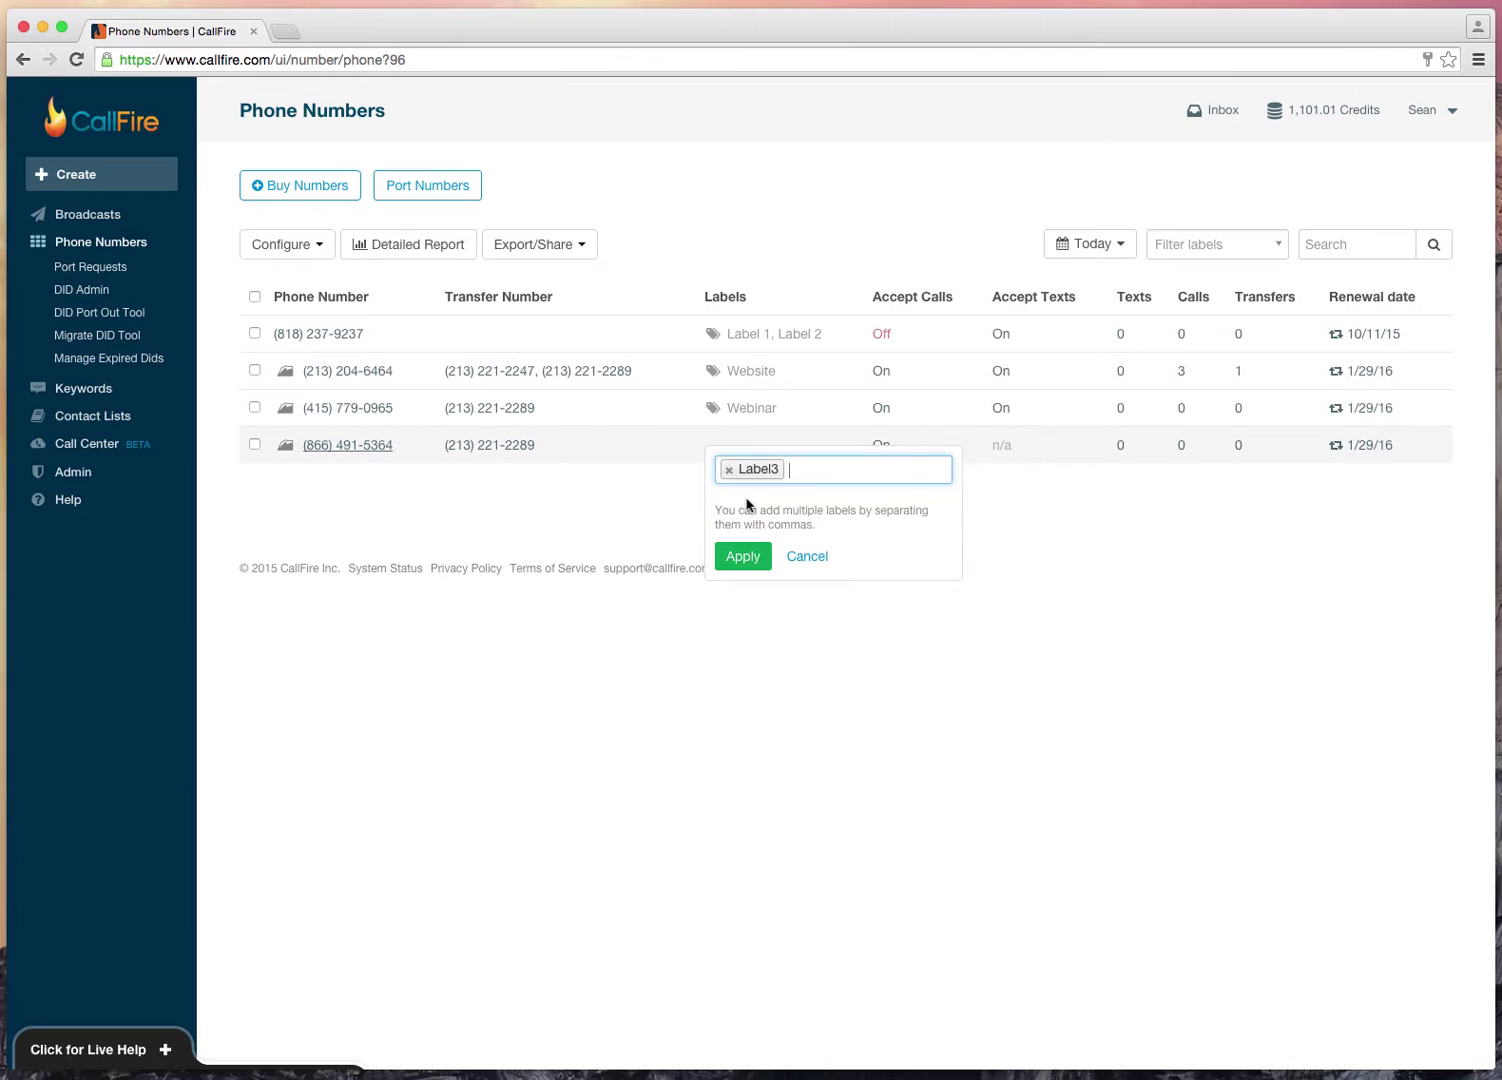
pyautogui.write('Label4')
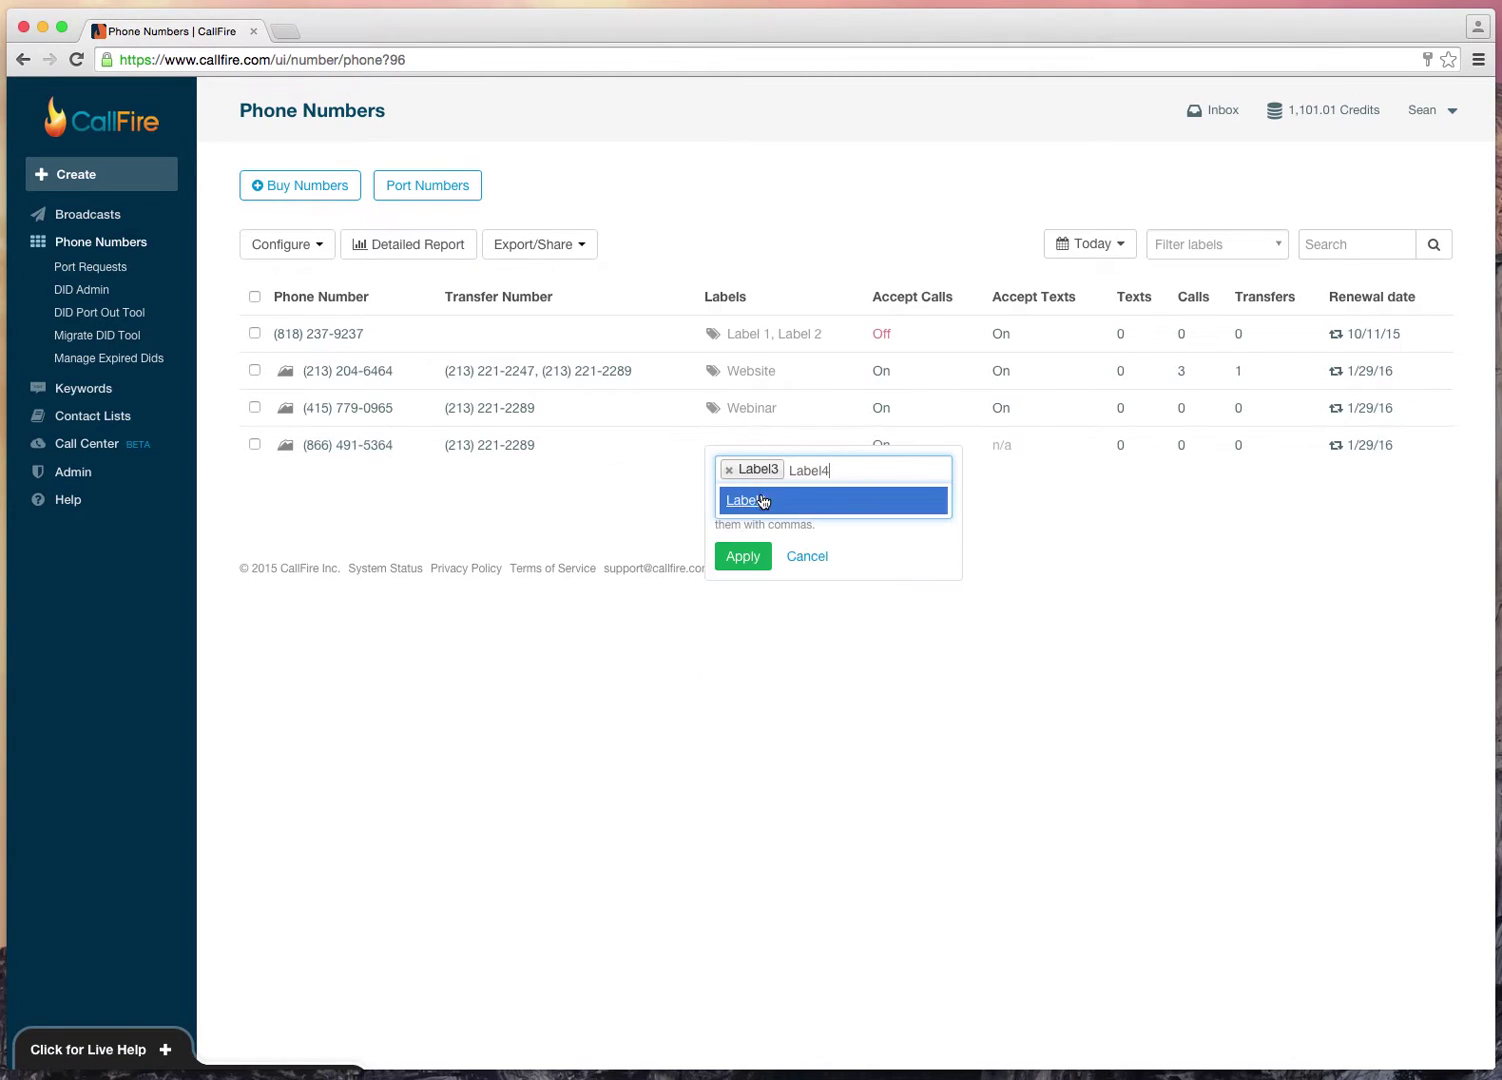
pyautogui.click(760, 501)
pyautogui.click(743, 556)
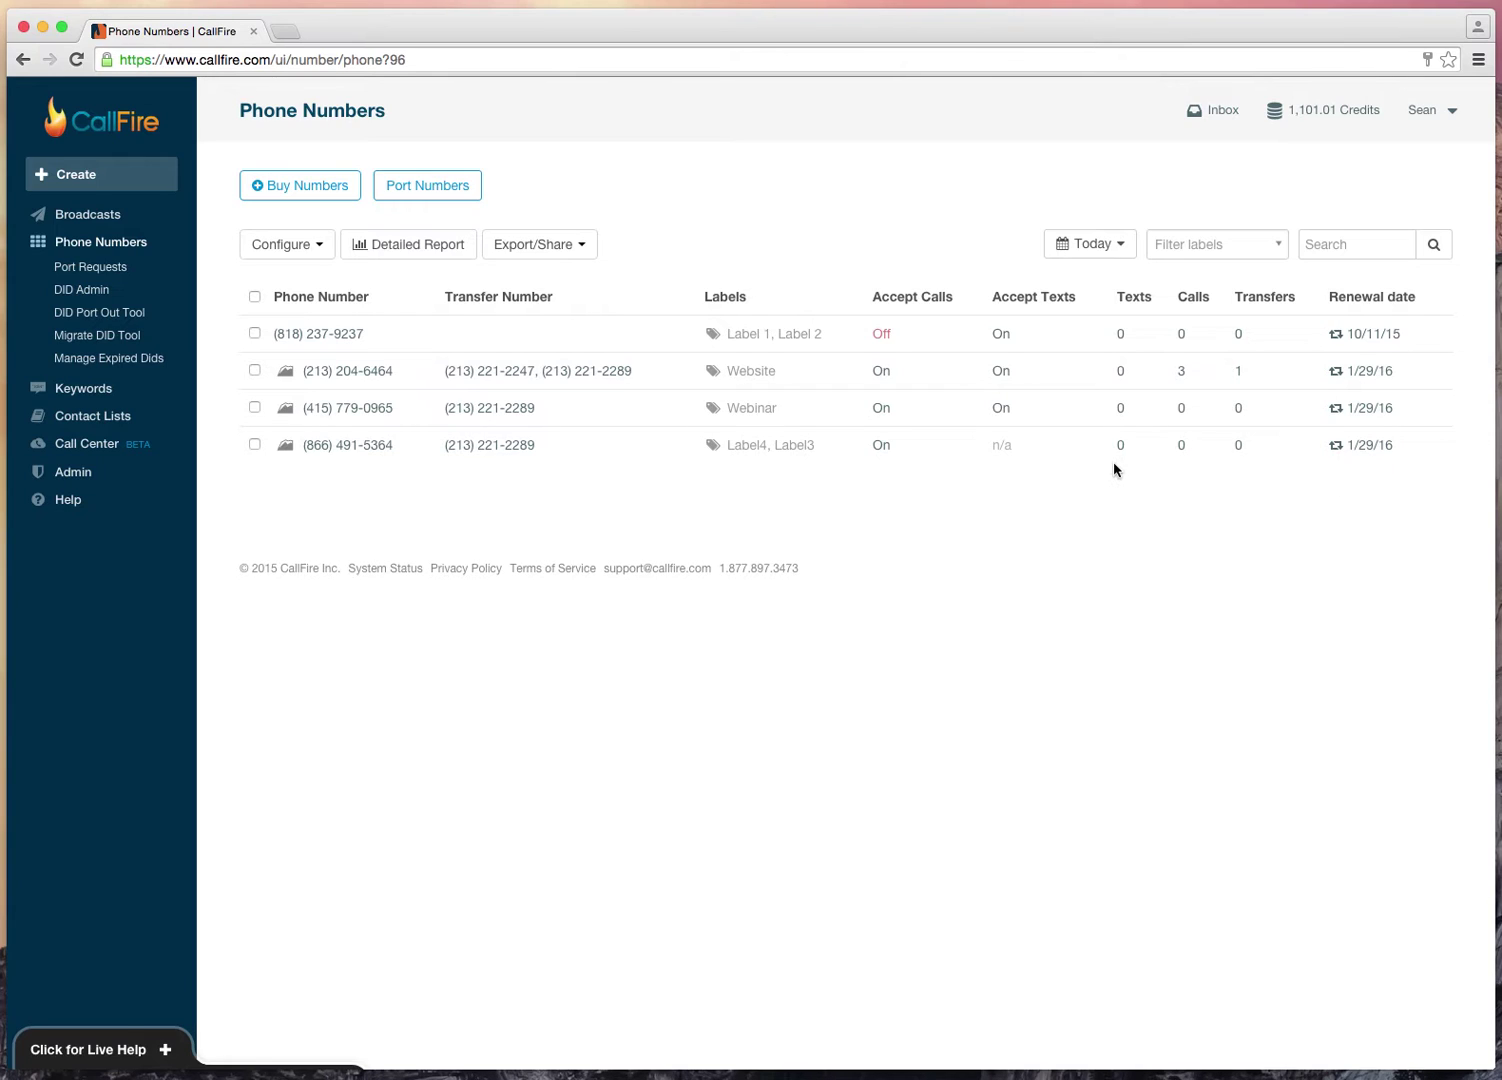
# Step: Change the stats date range from Today to Last 30 Days, then click into Search
pyautogui.click(1113, 246)
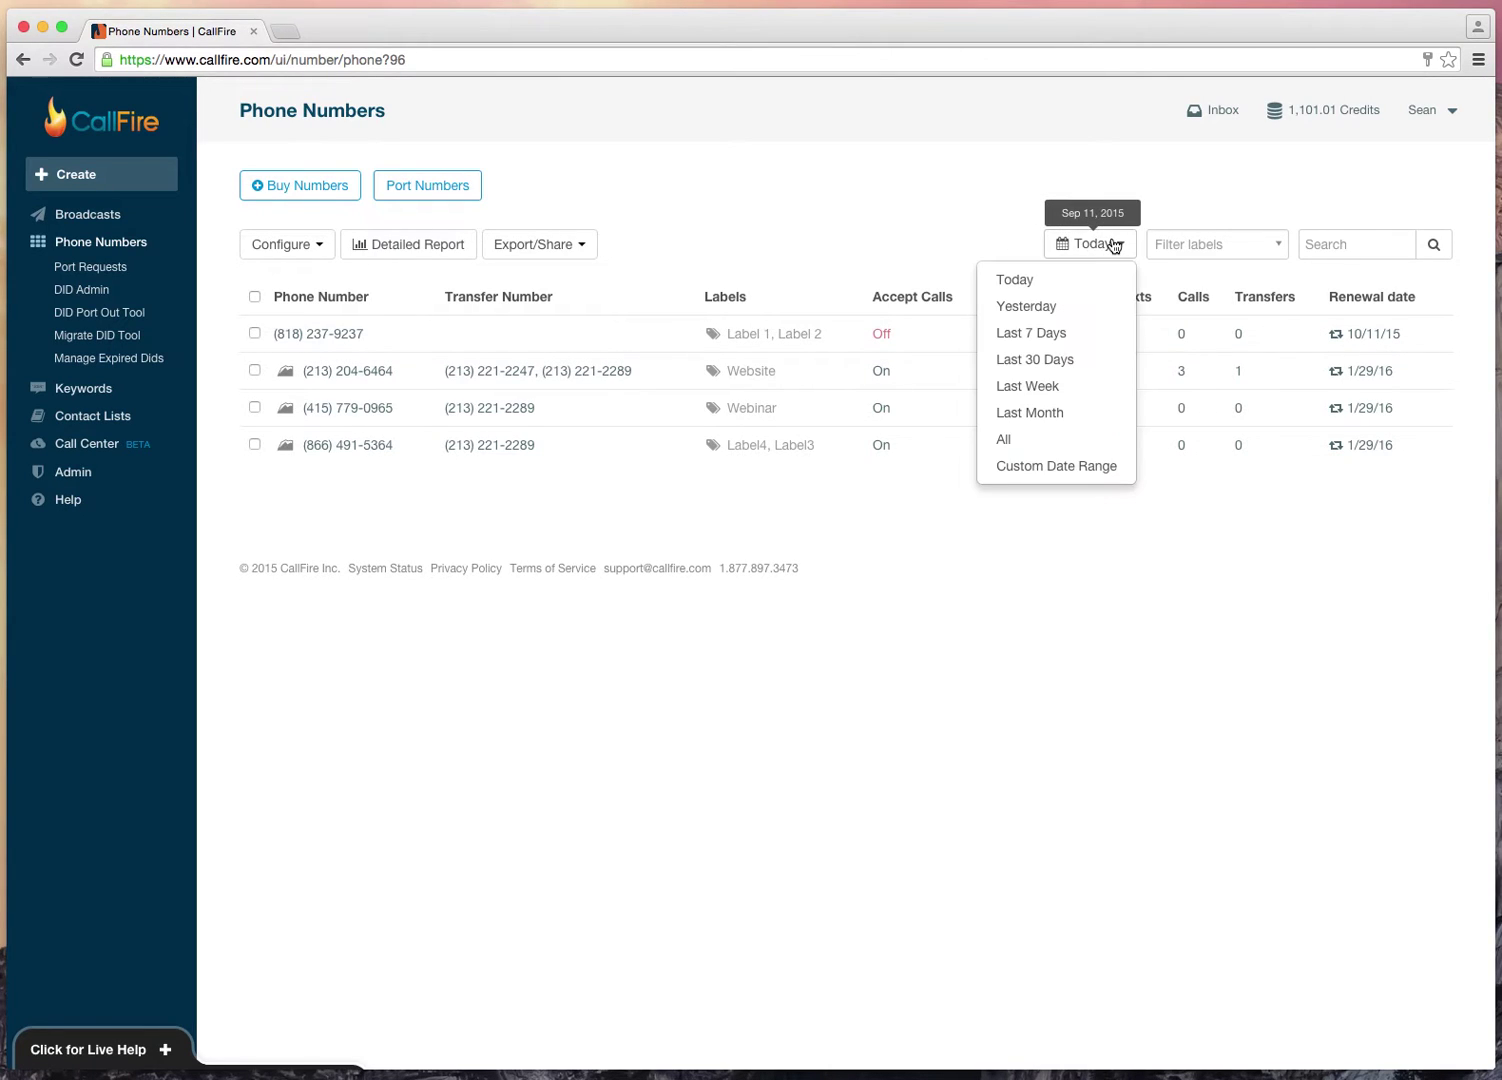
pyautogui.click(1080, 362)
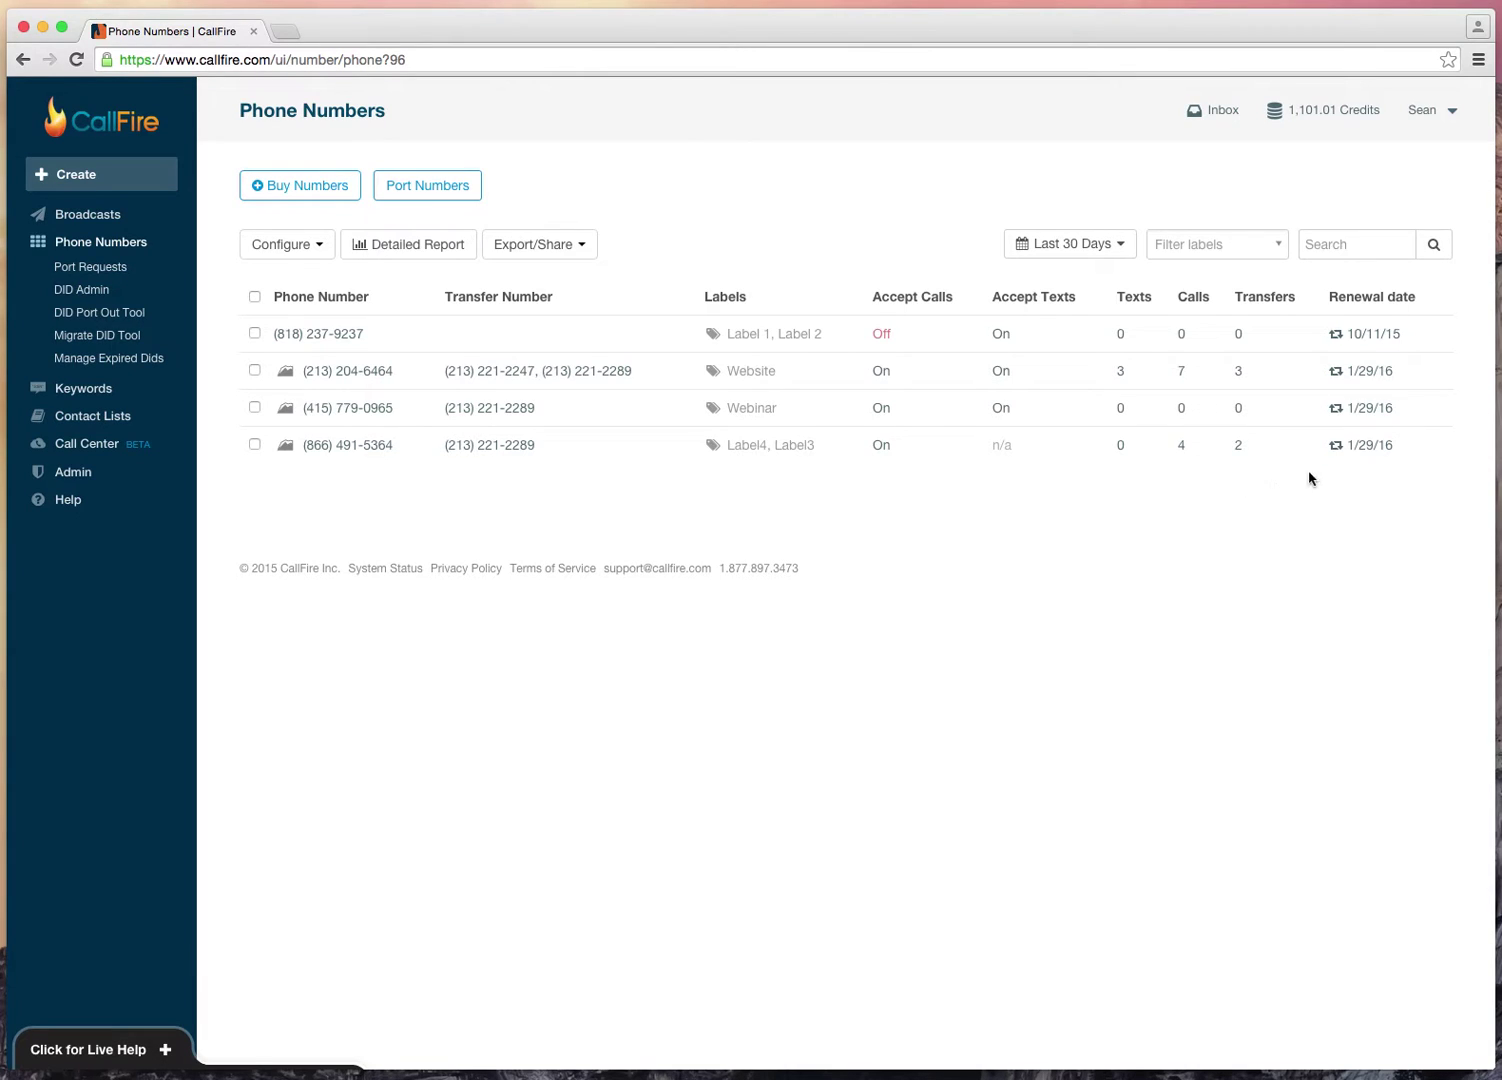
pyautogui.click(1332, 243)
pyautogui.write('6464')
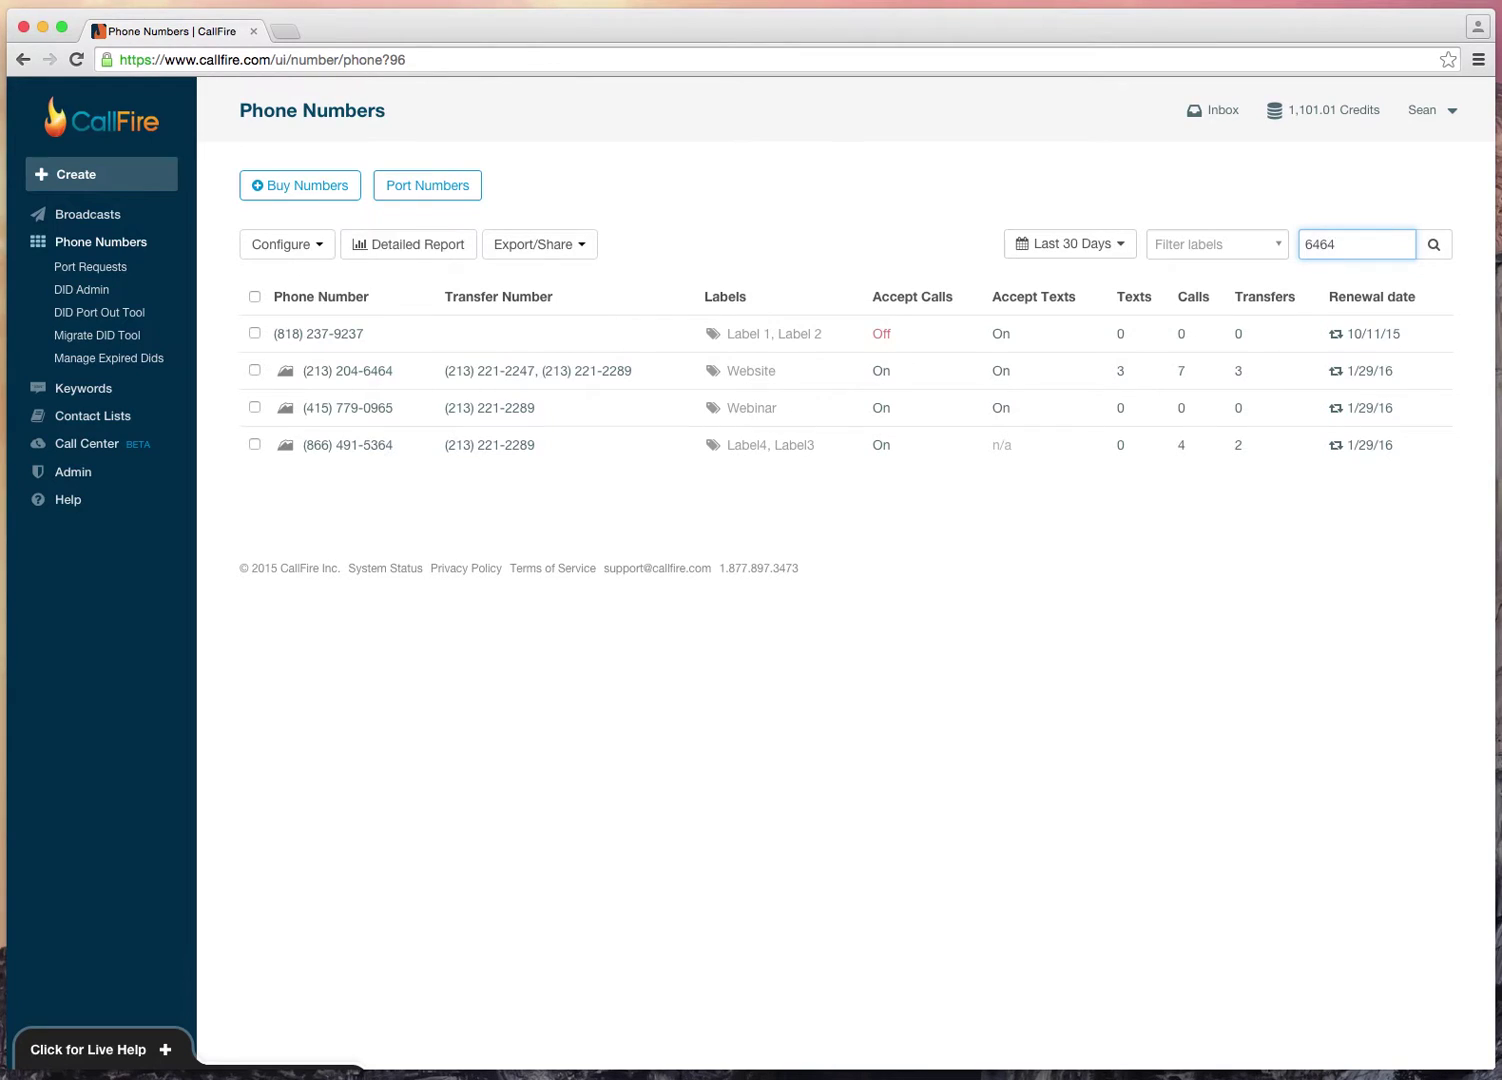
pyautogui.press('Return')
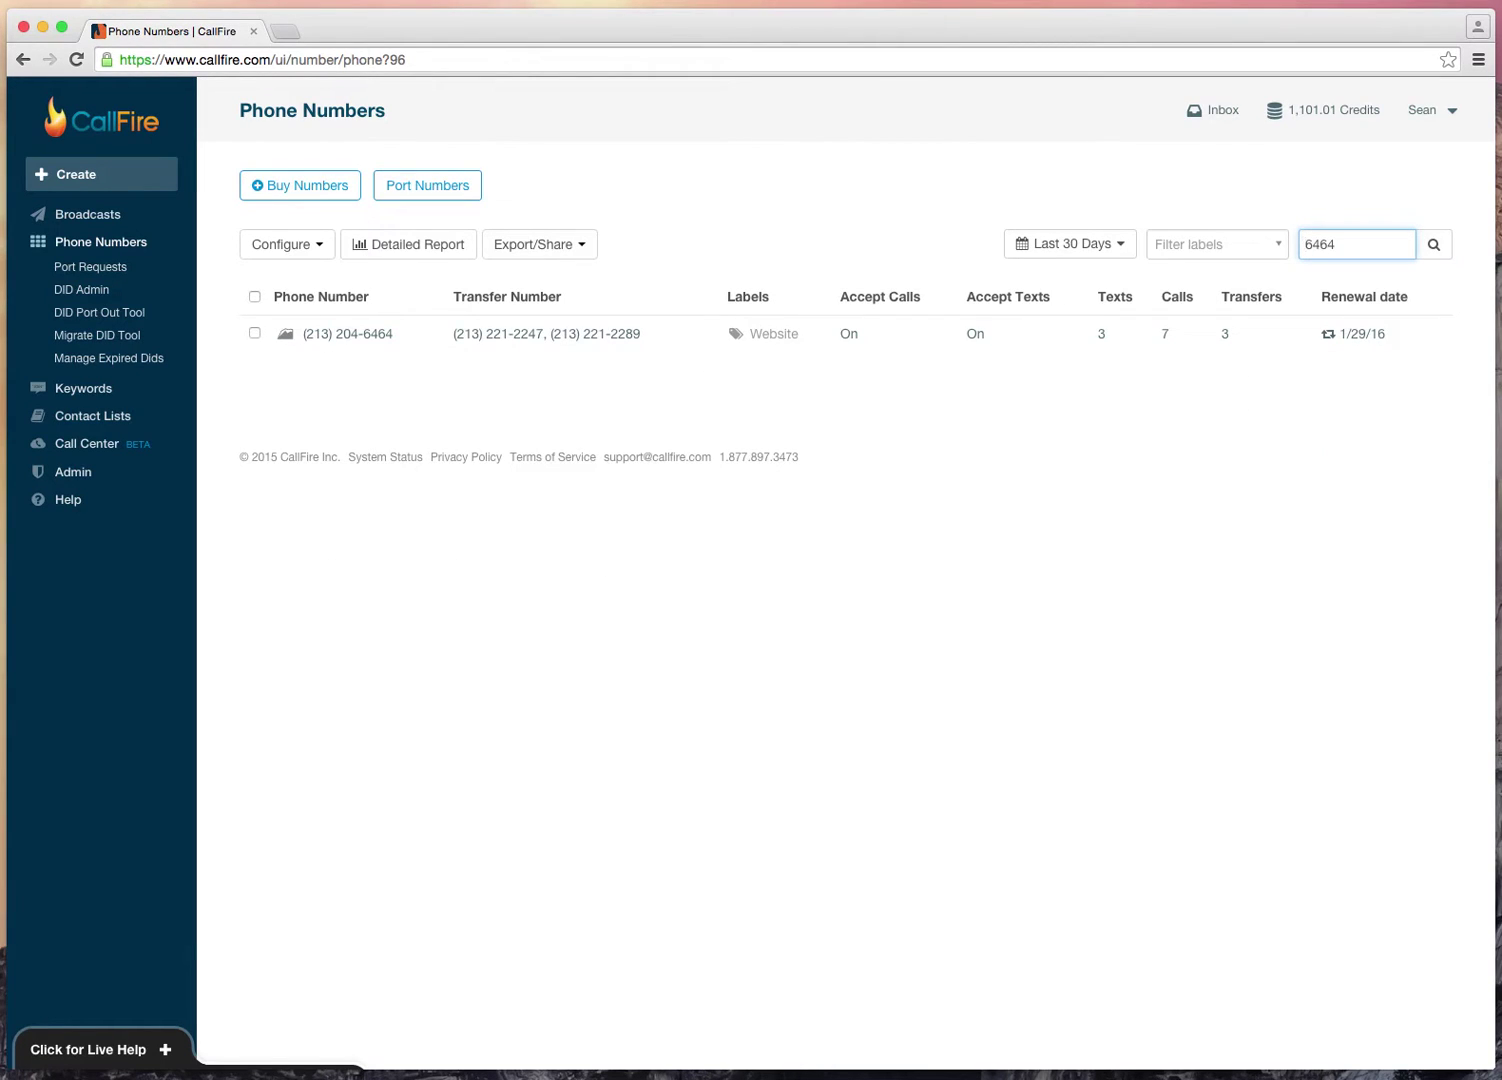
pyautogui.doubleClick(1365, 240)
pyautogui.press('BackSpace')
pyautogui.click(1234, 248)
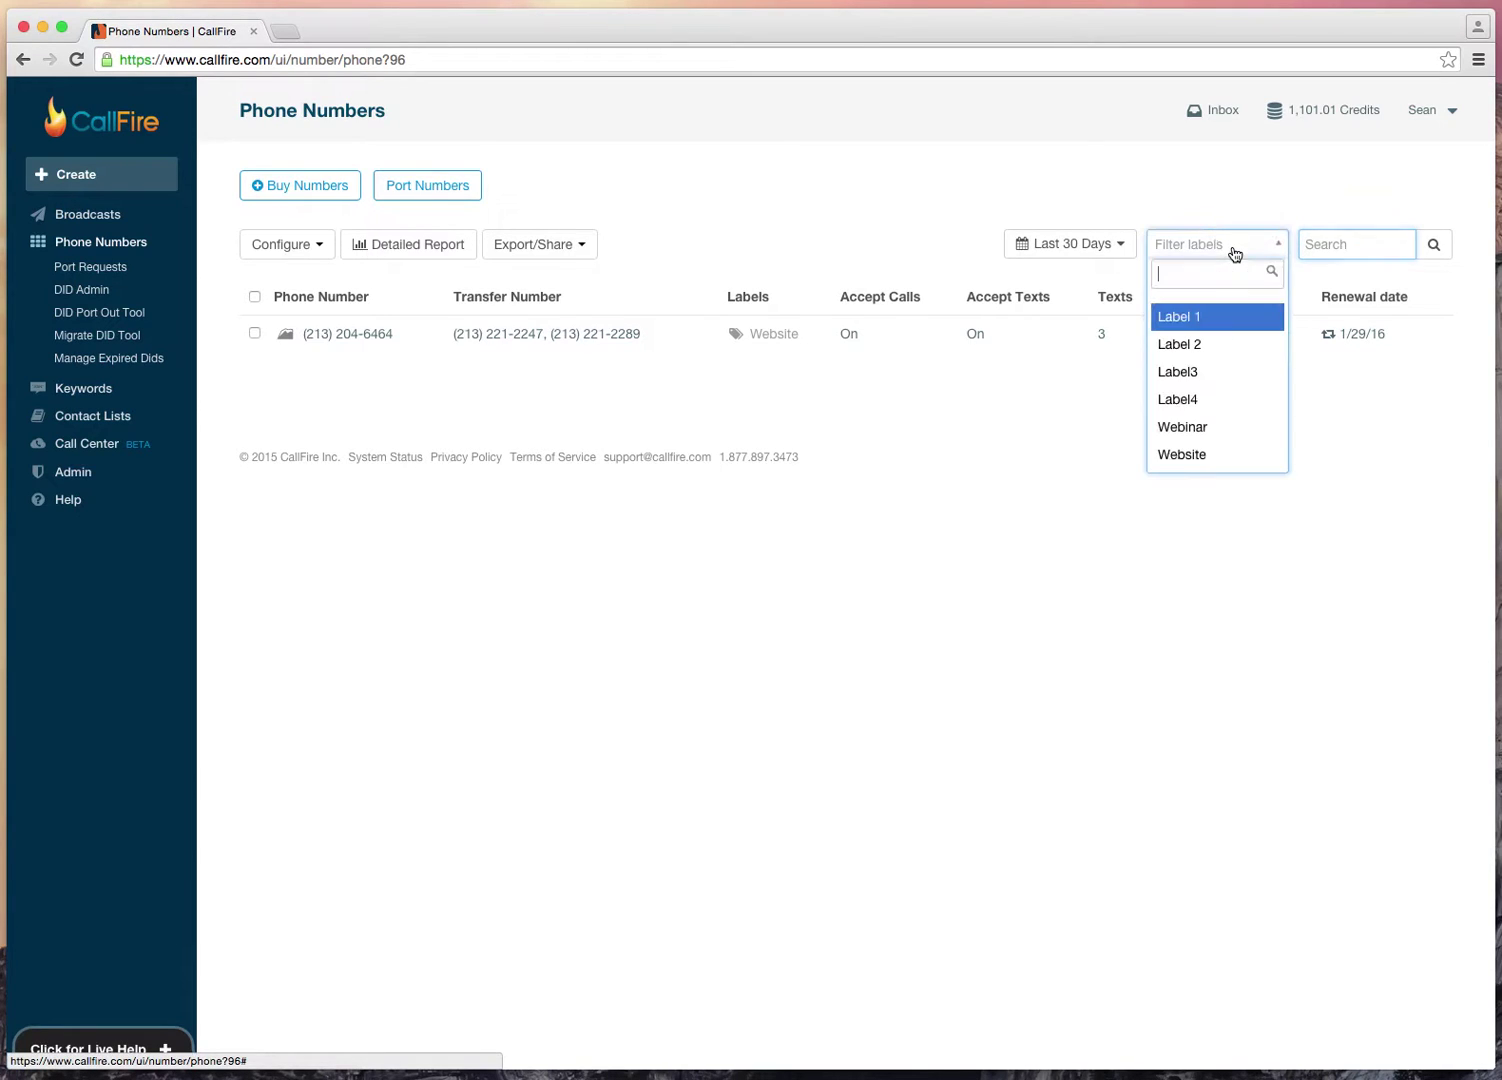
pyautogui.click(1210, 346)
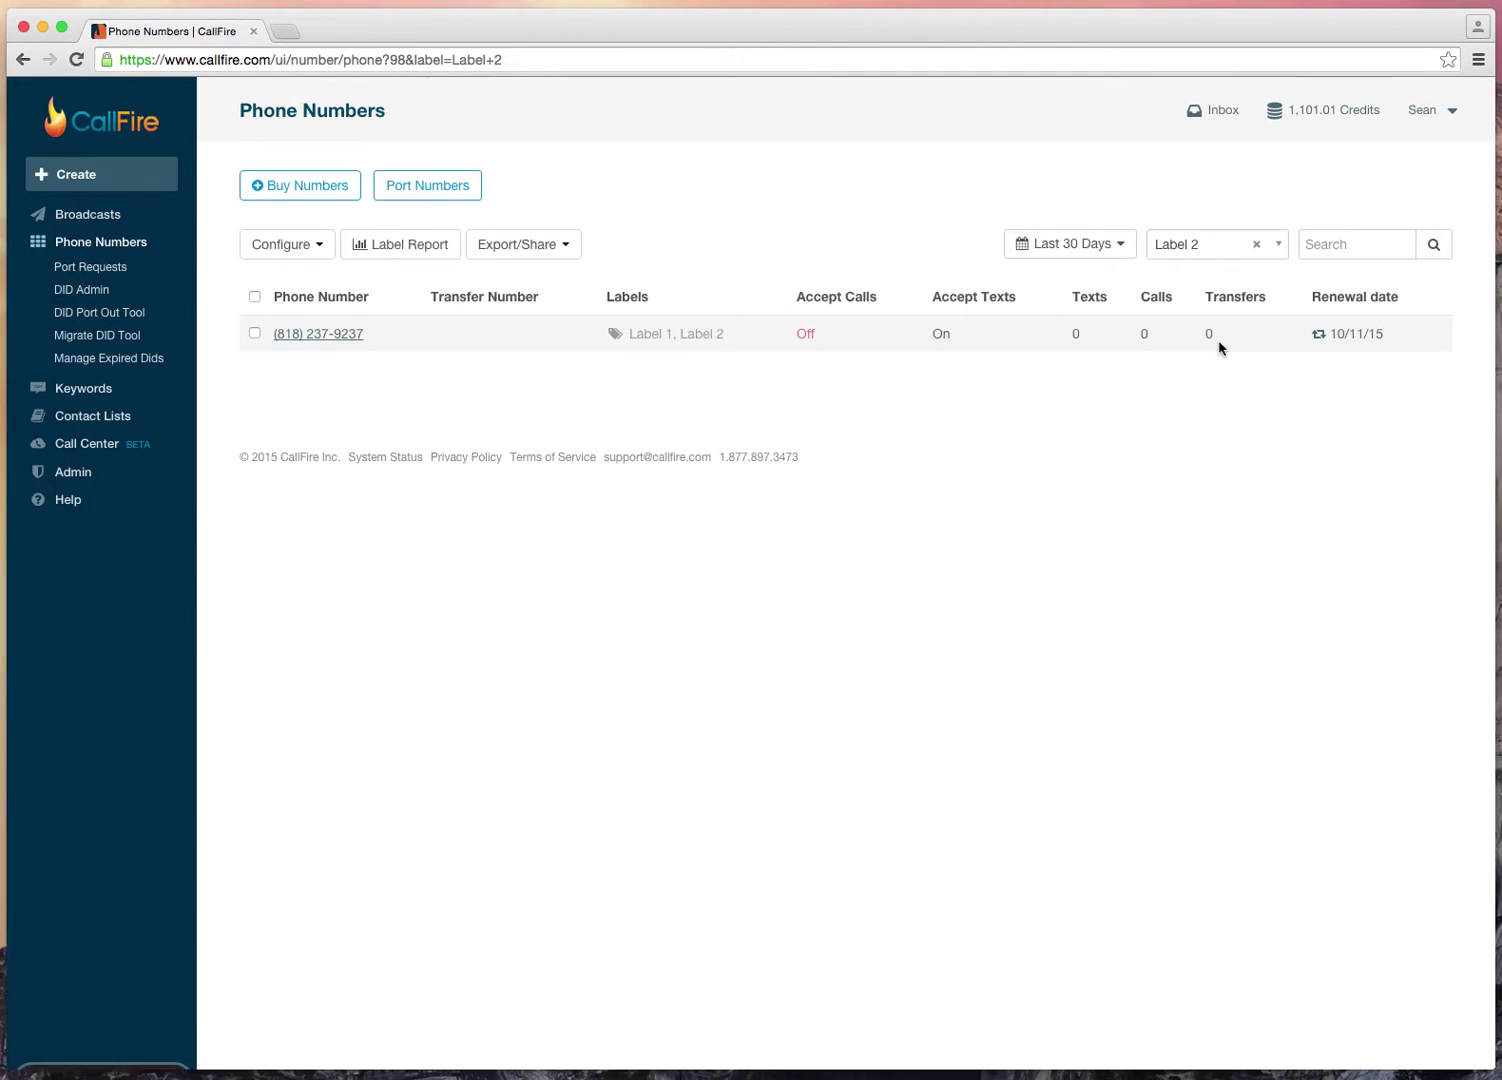
pyautogui.click(1257, 245)
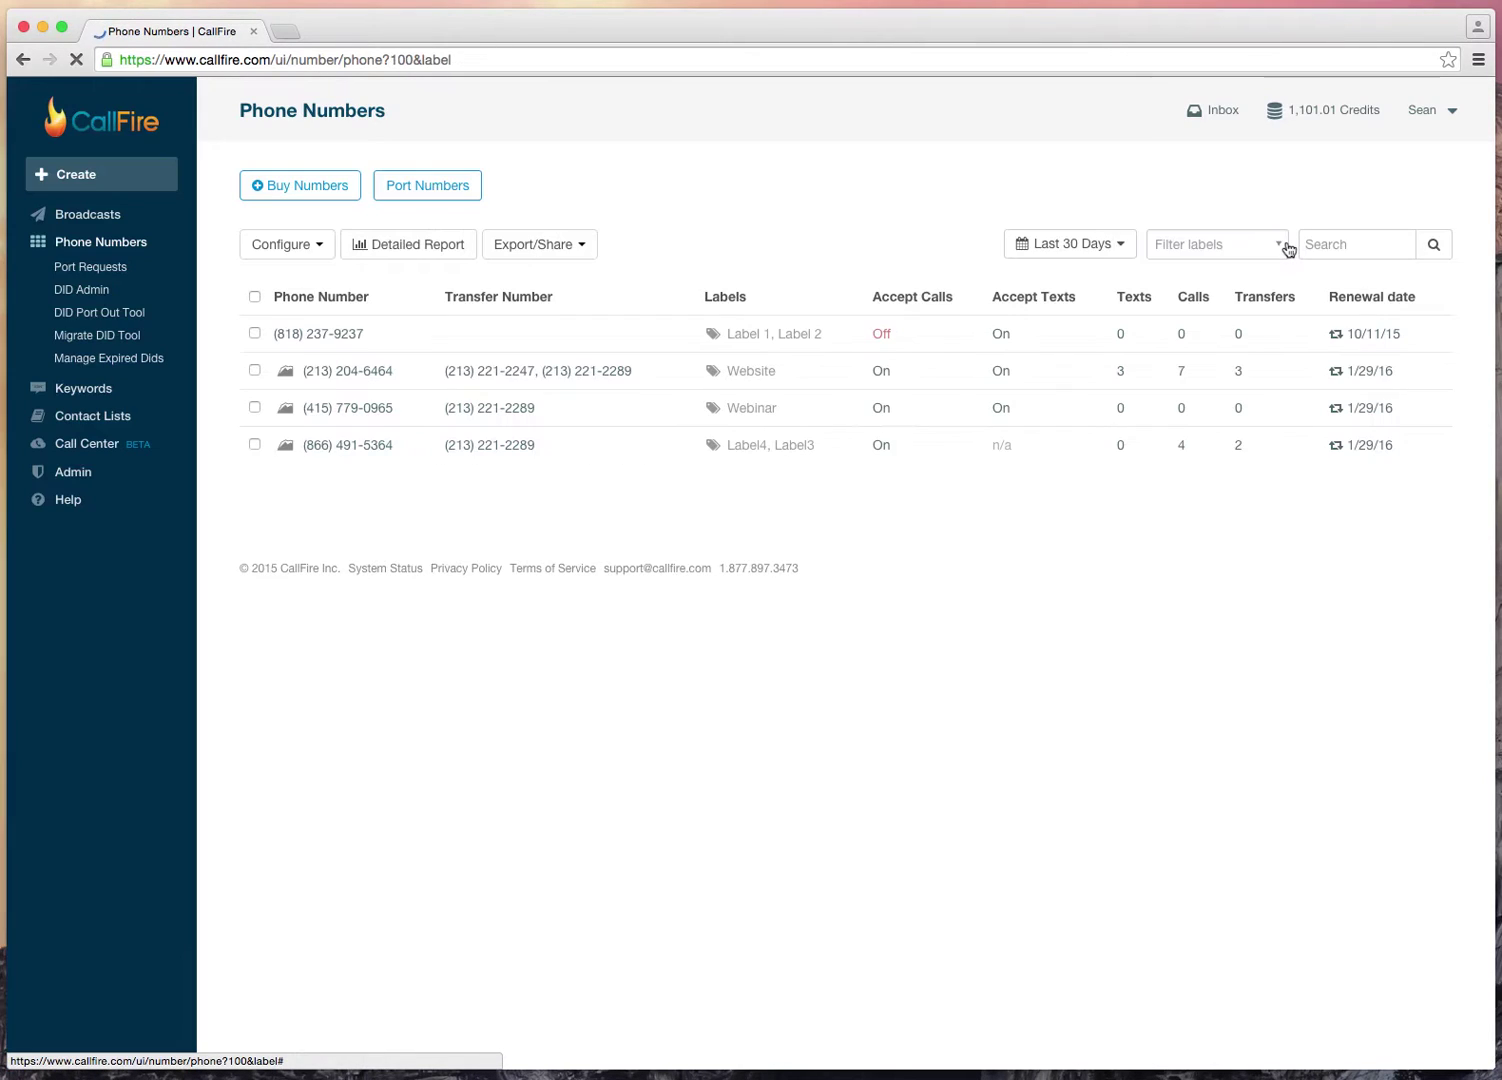
pyautogui.click(1108, 245)
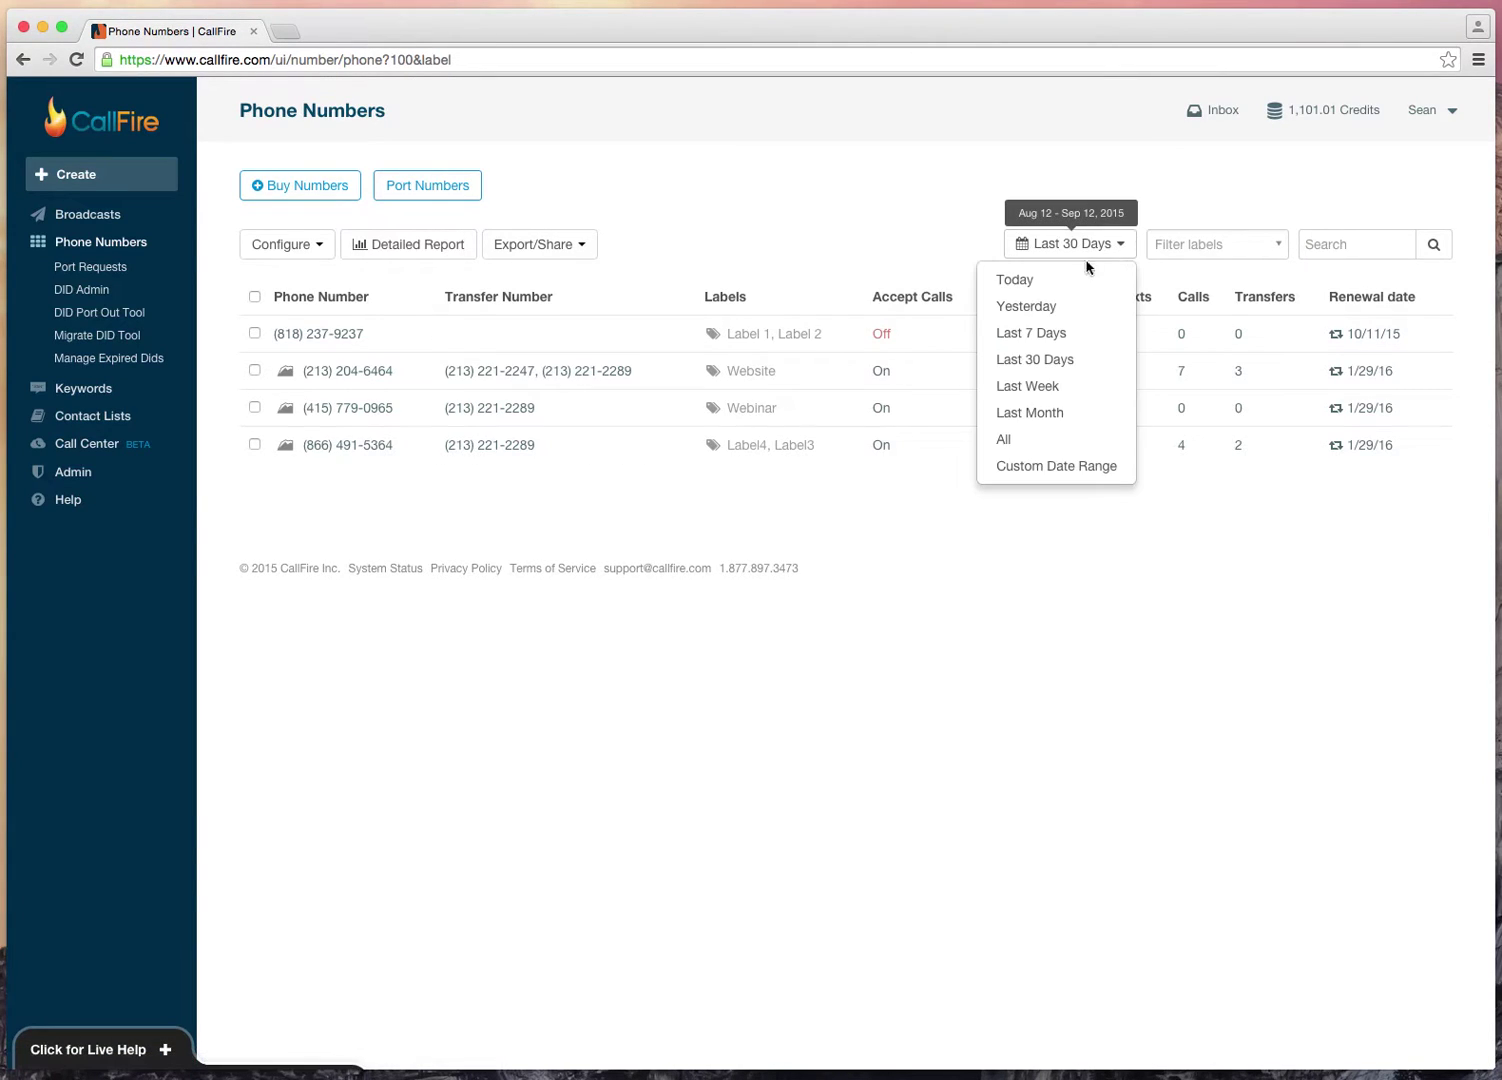
# Step: Set the date range to All, check only the Website-labelled number, and open its Detailed Report
pyautogui.click(1060, 444)
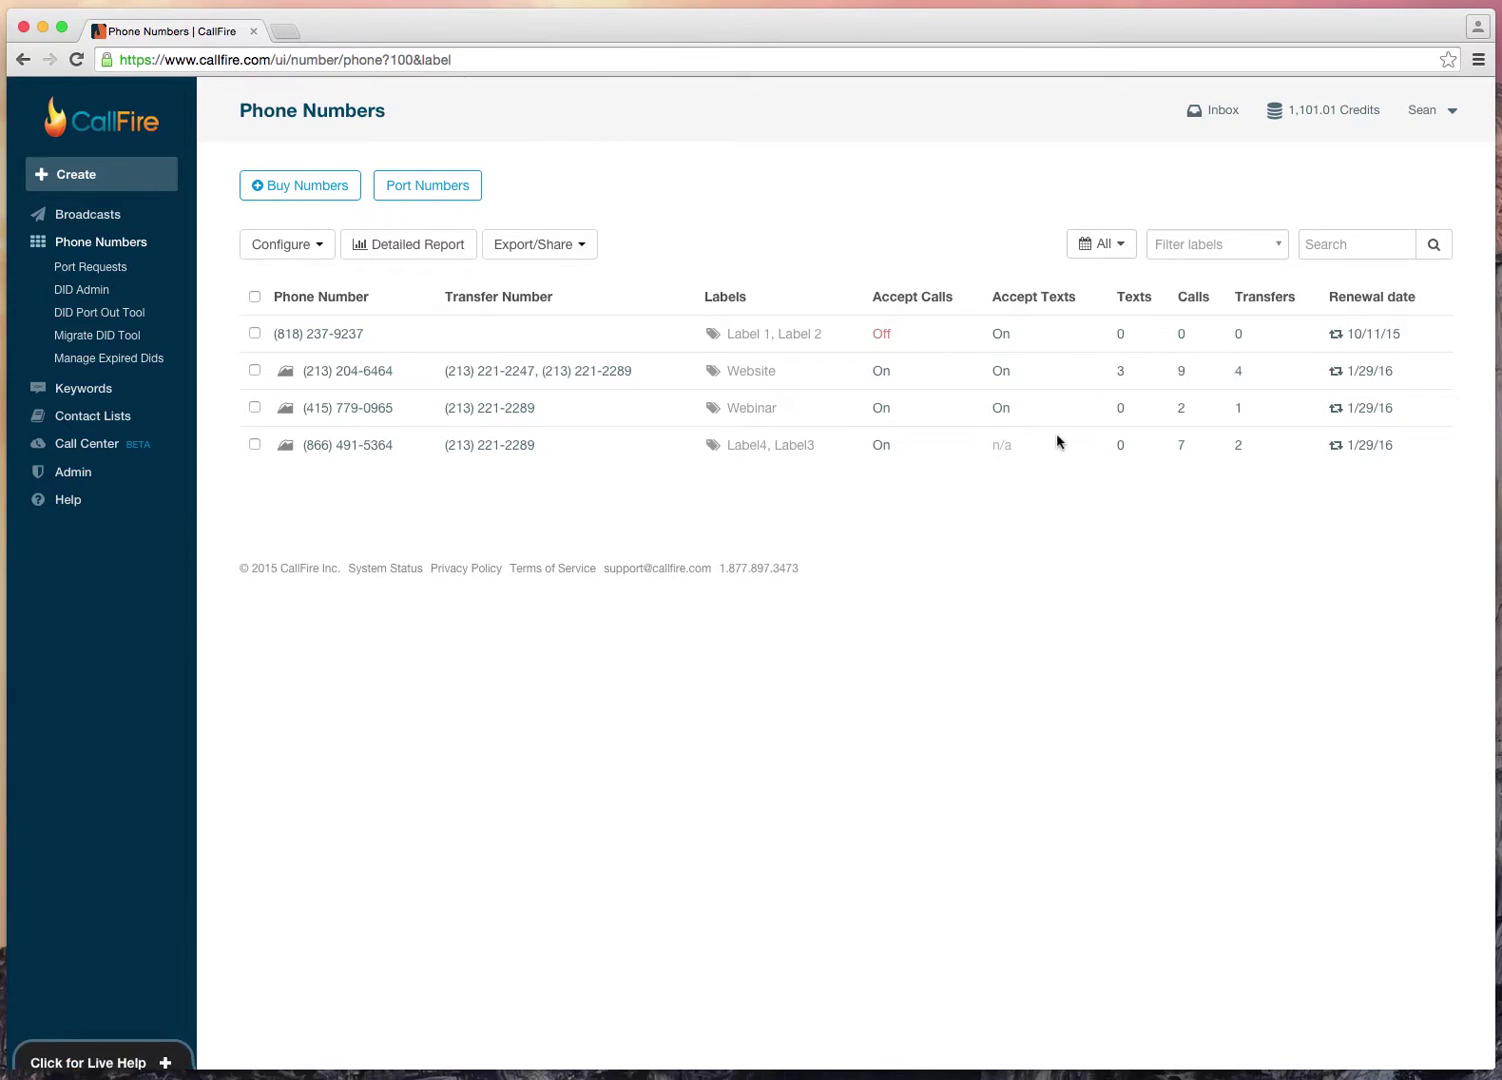
pyautogui.click(255, 371)
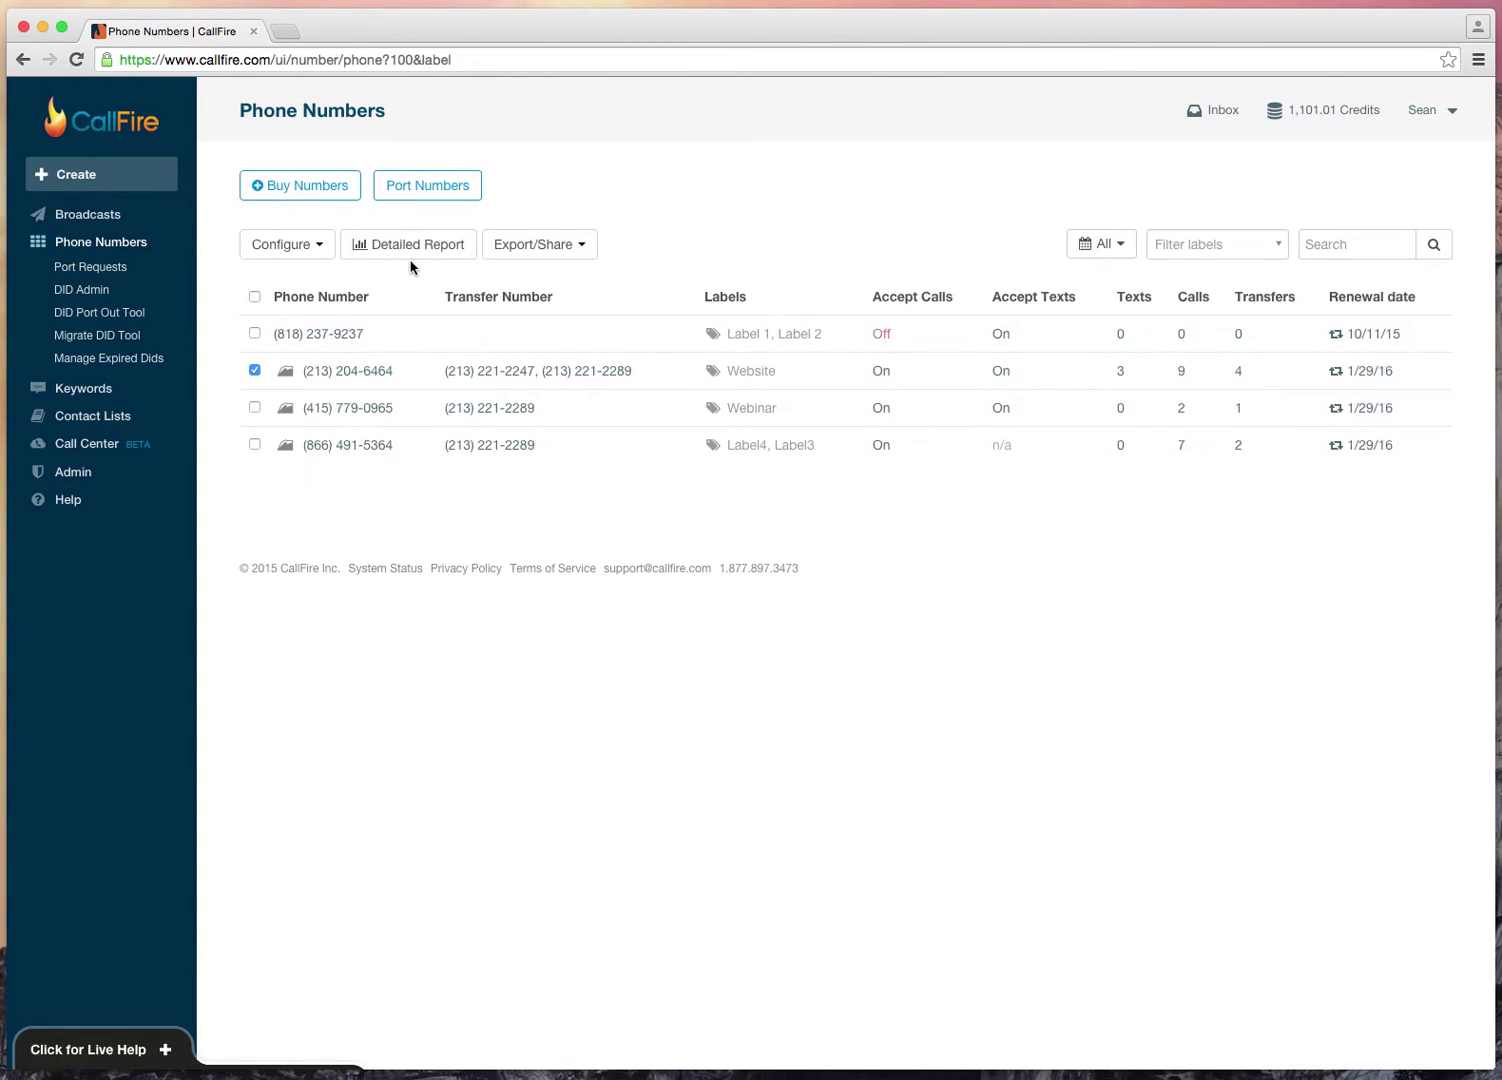
pyautogui.click(255, 297)
pyautogui.click(255, 297)
pyautogui.click(255, 371)
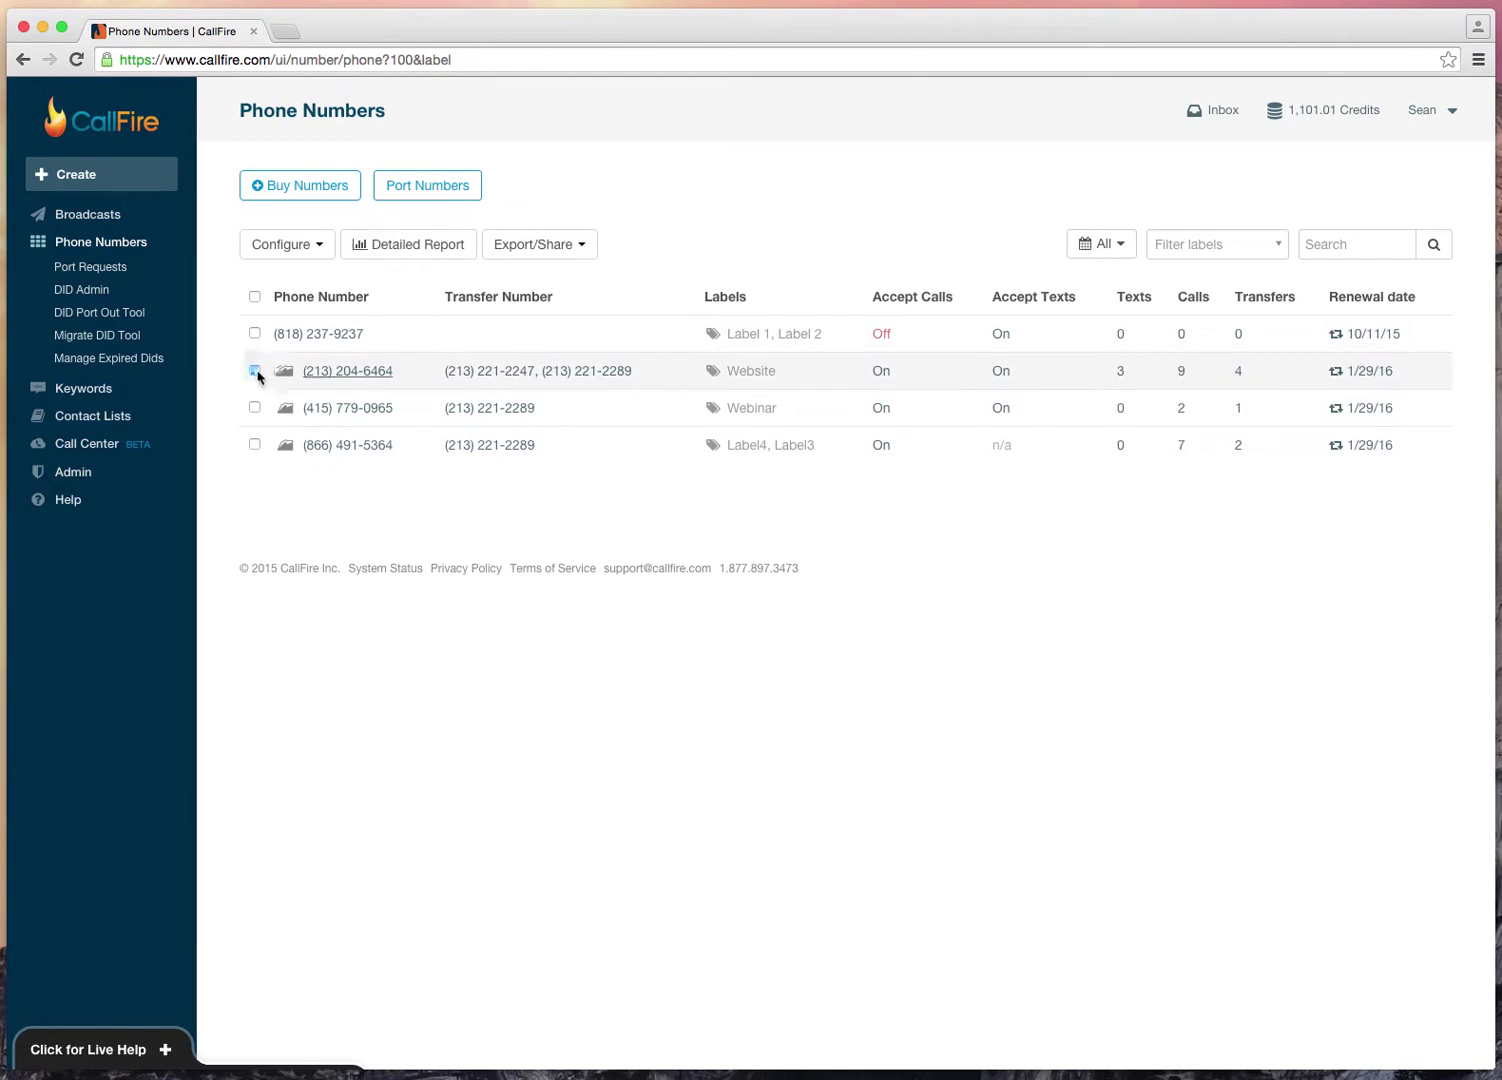
pyautogui.click(389, 252)
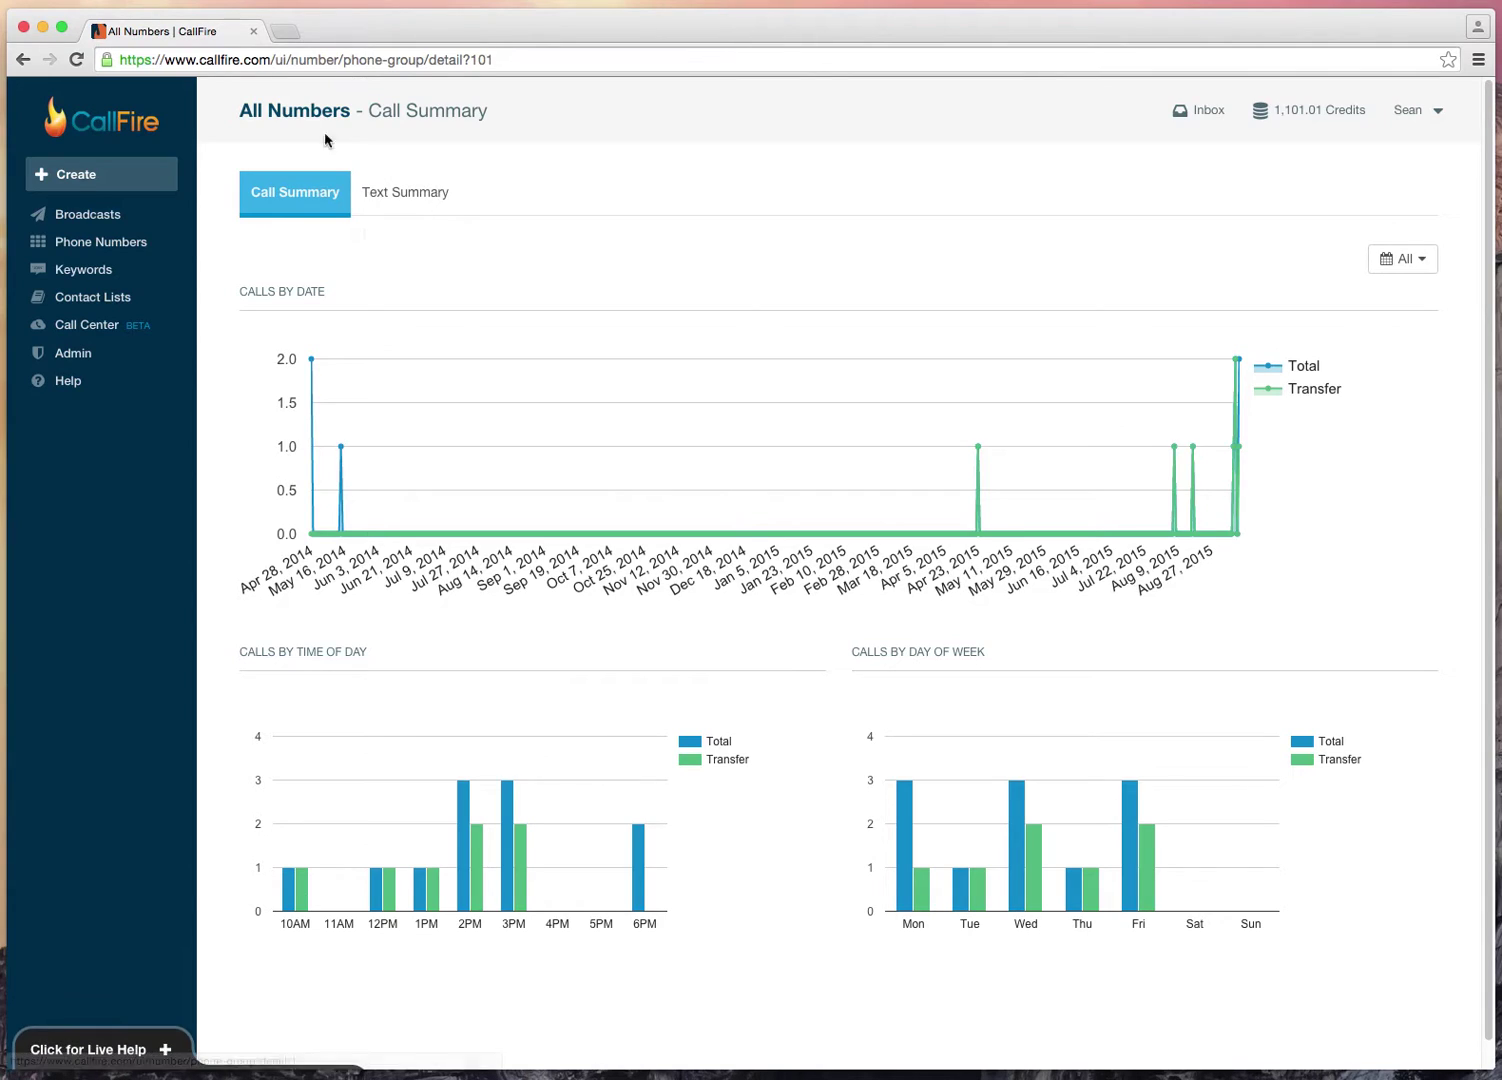
pyautogui.click(384, 208)
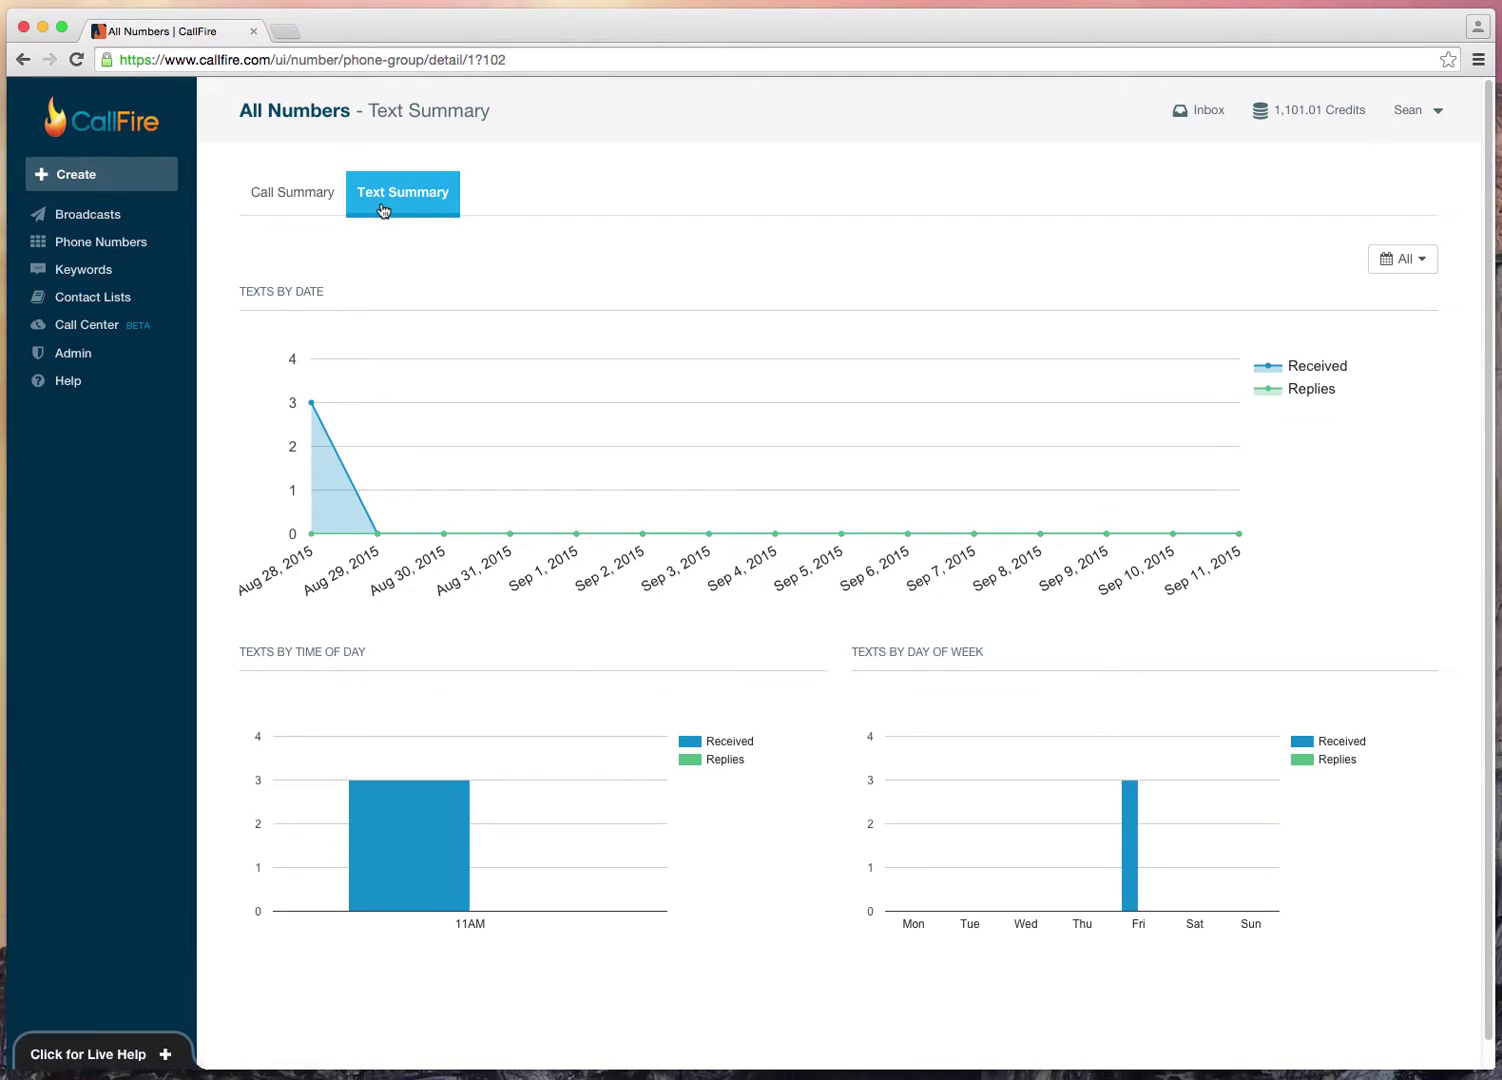
pyautogui.click(333, 210)
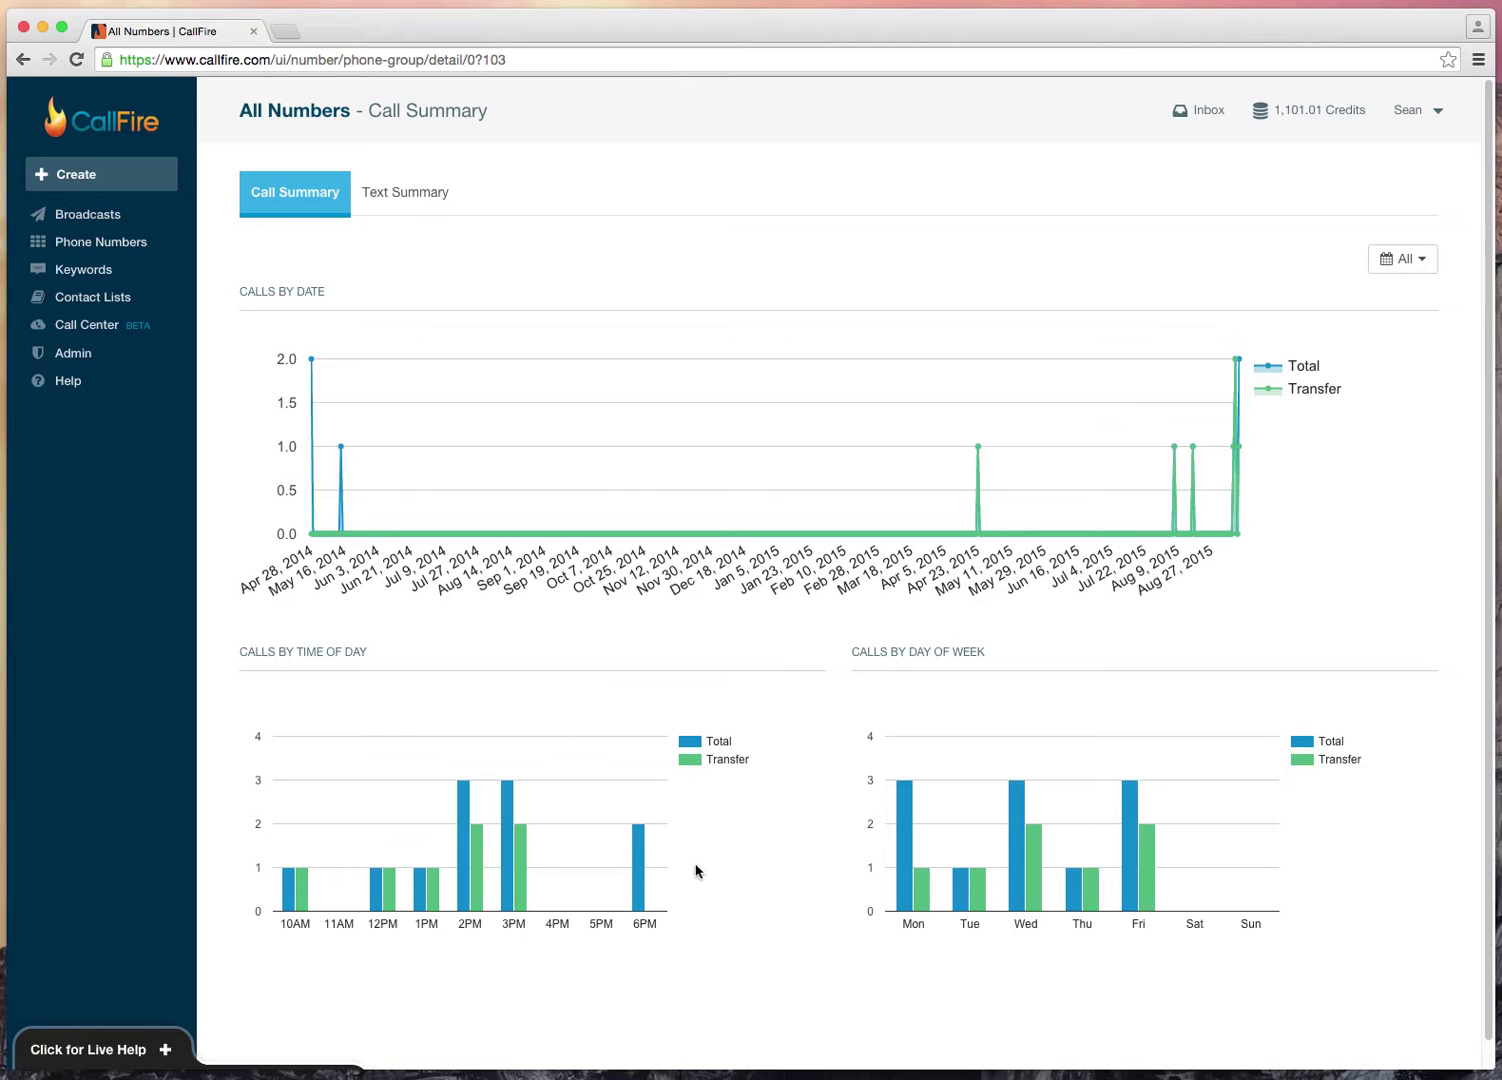
pyautogui.moveTo(638, 858)
pyautogui.moveTo(899, 854)
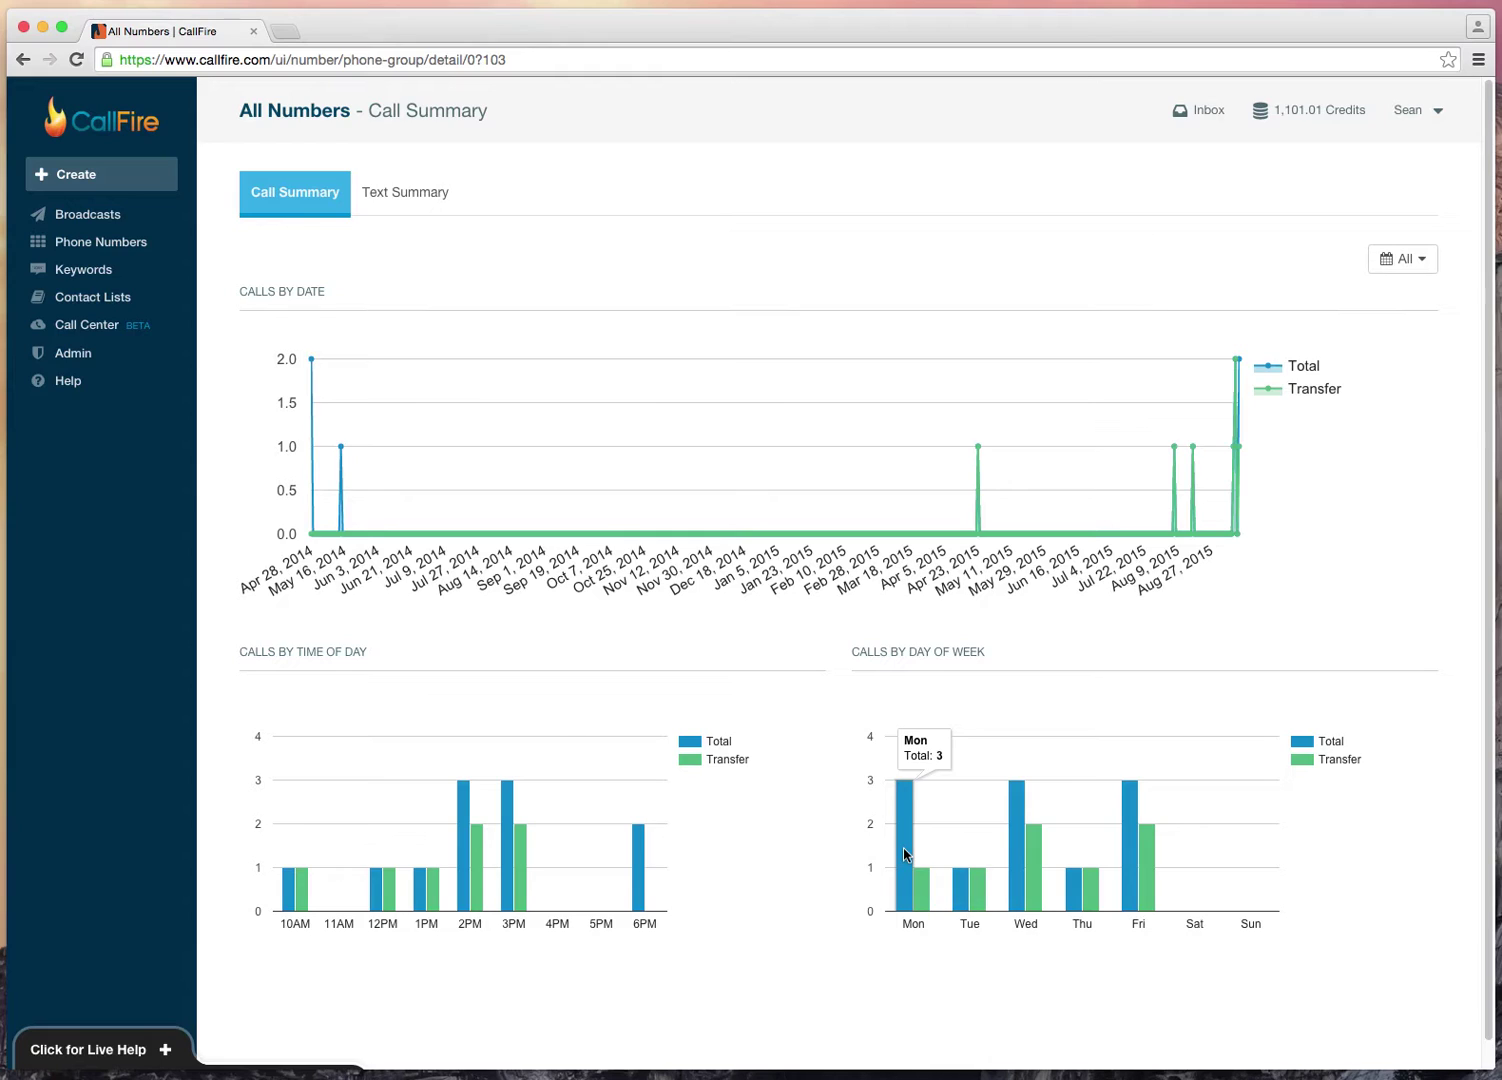
pyautogui.moveTo(1018, 910)
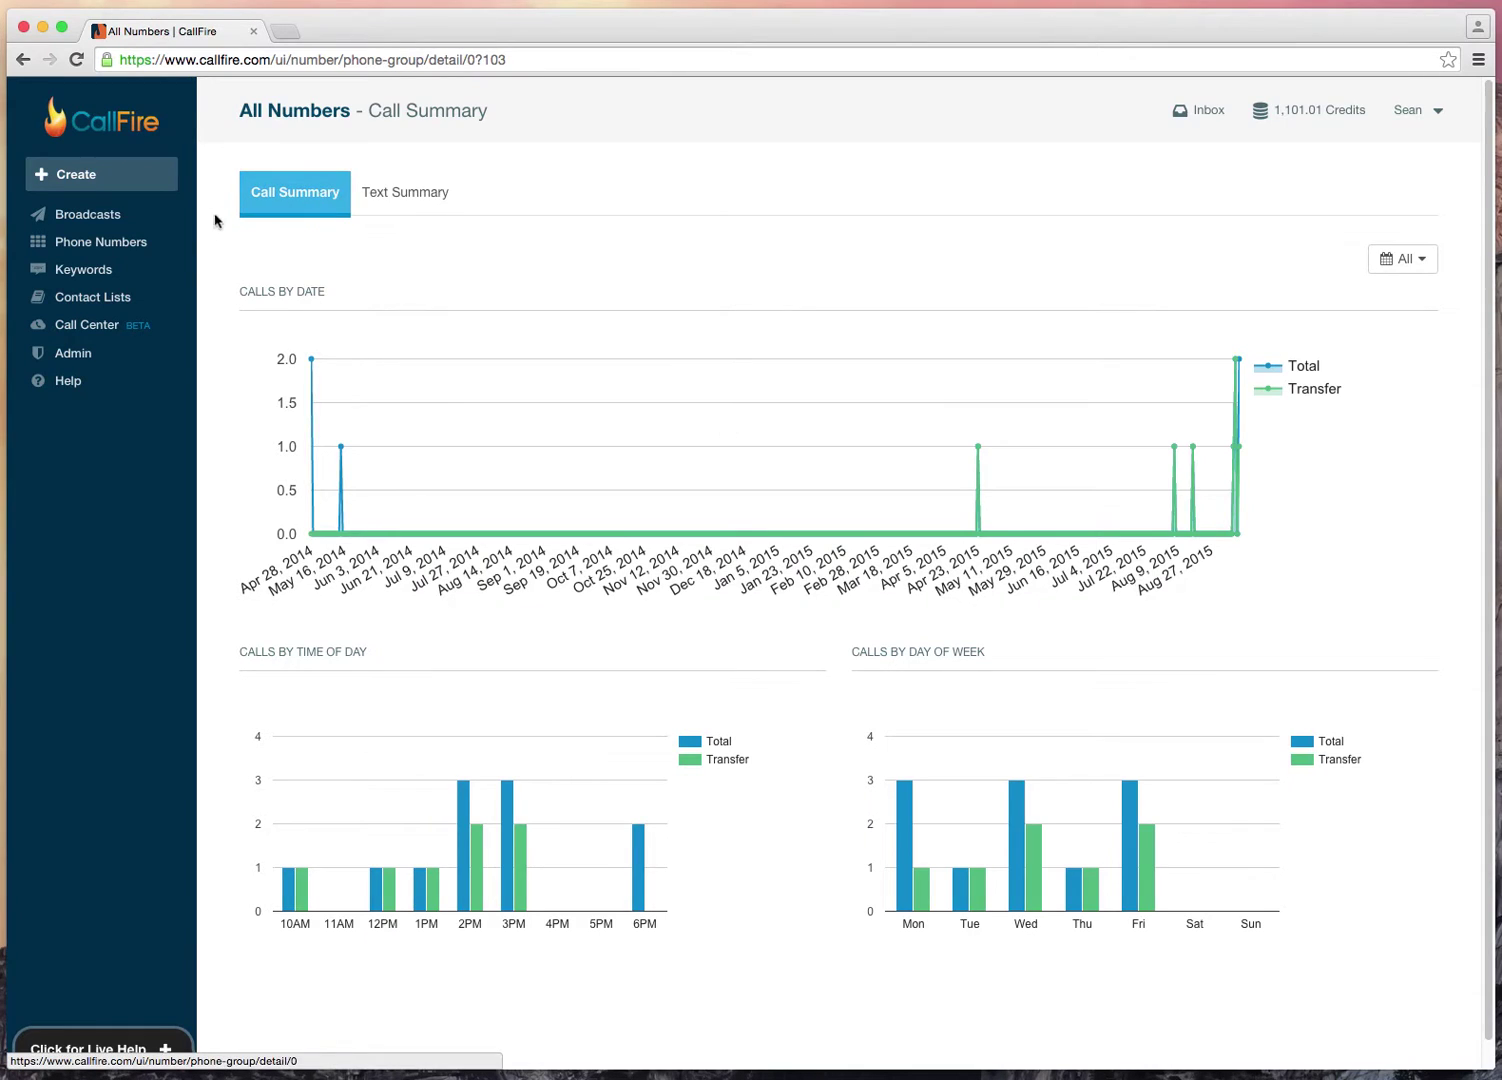
# Step: Go back to the Phone Numbers list from the left sidebar
pyautogui.click(136, 244)
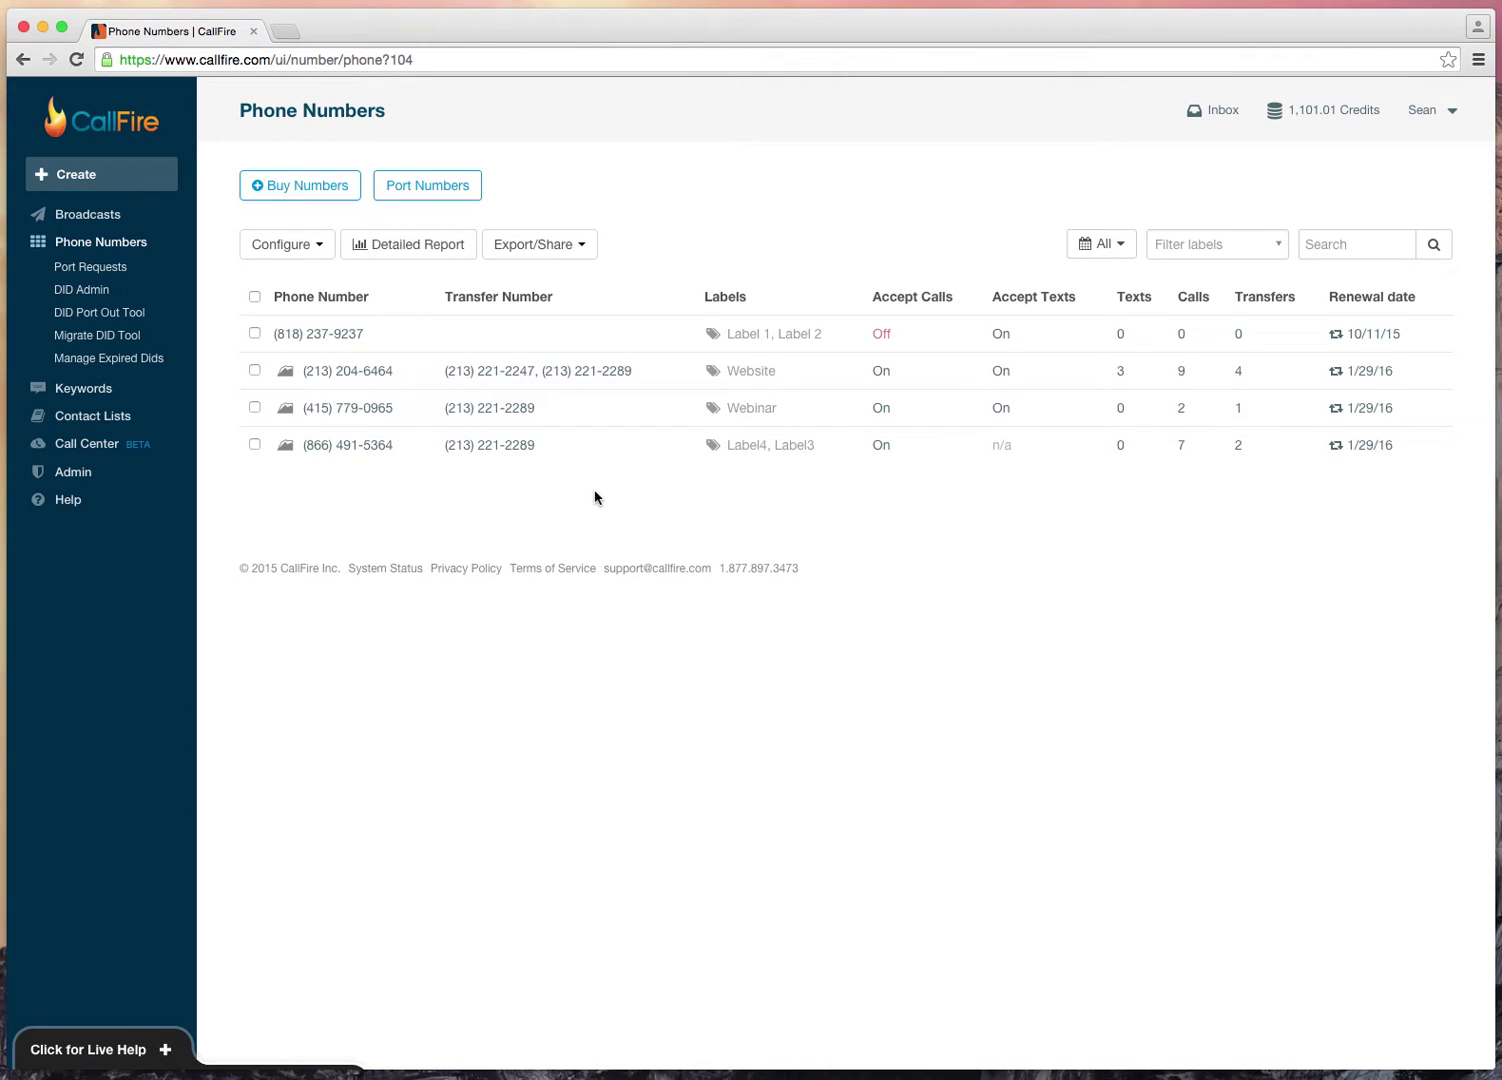
# Step: Generate a Share Records link for the checked Website-labelled number, then close the link dialog
pyautogui.click(255, 370)
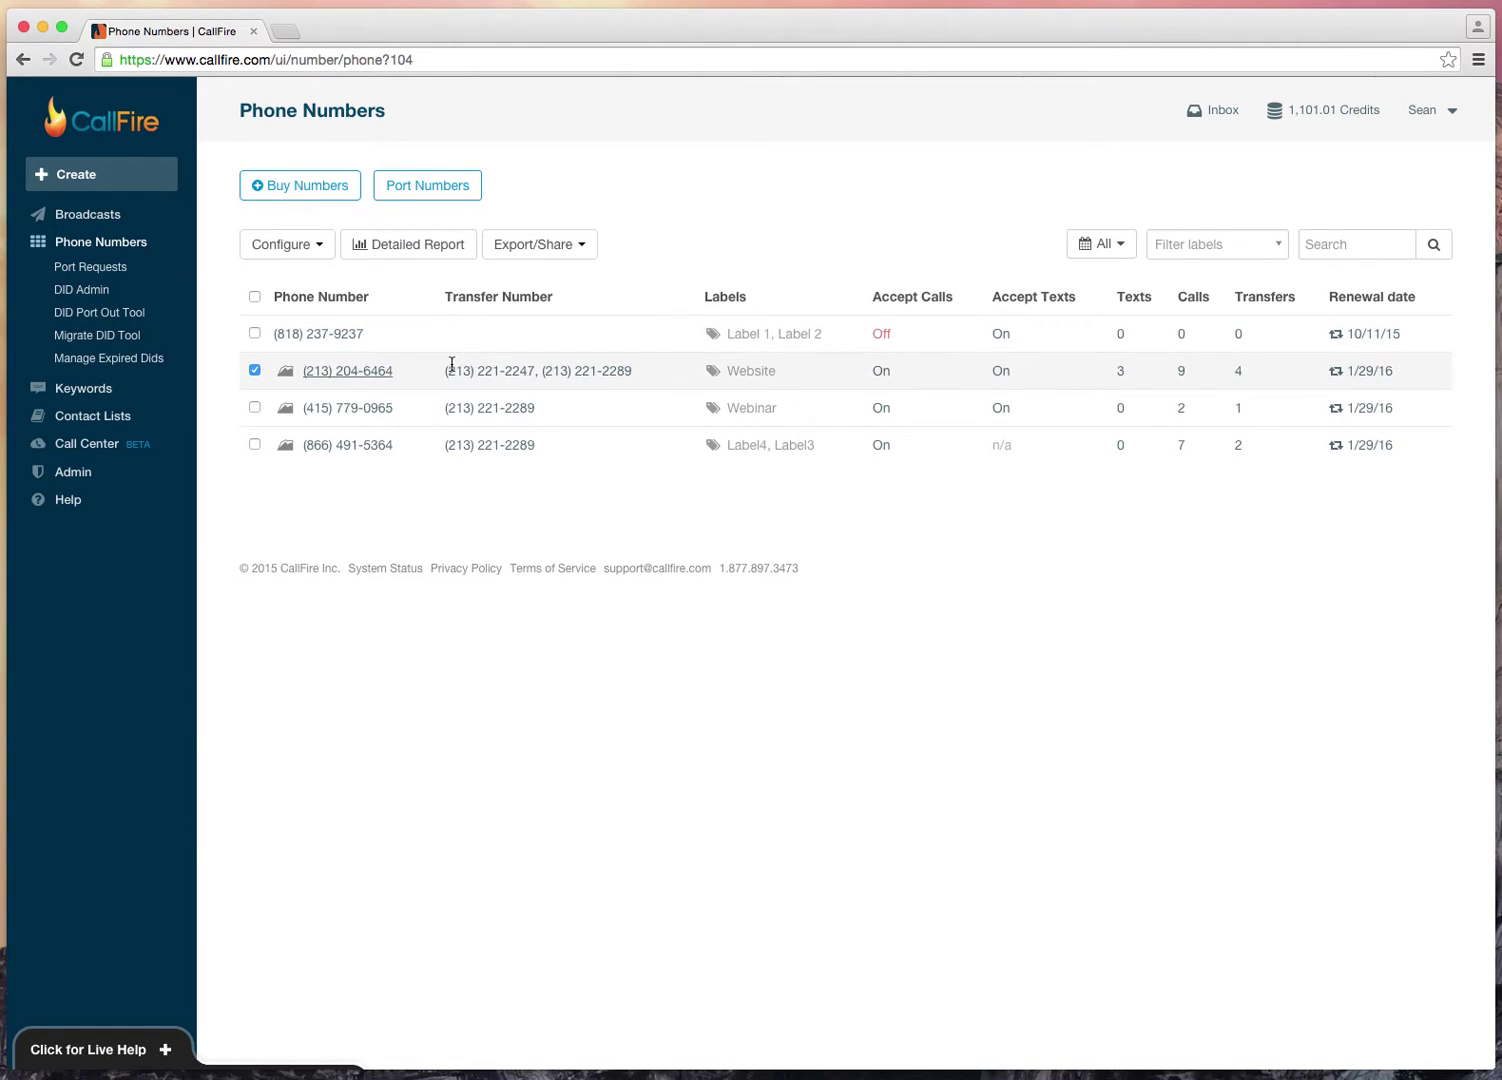
pyautogui.click(550, 250)
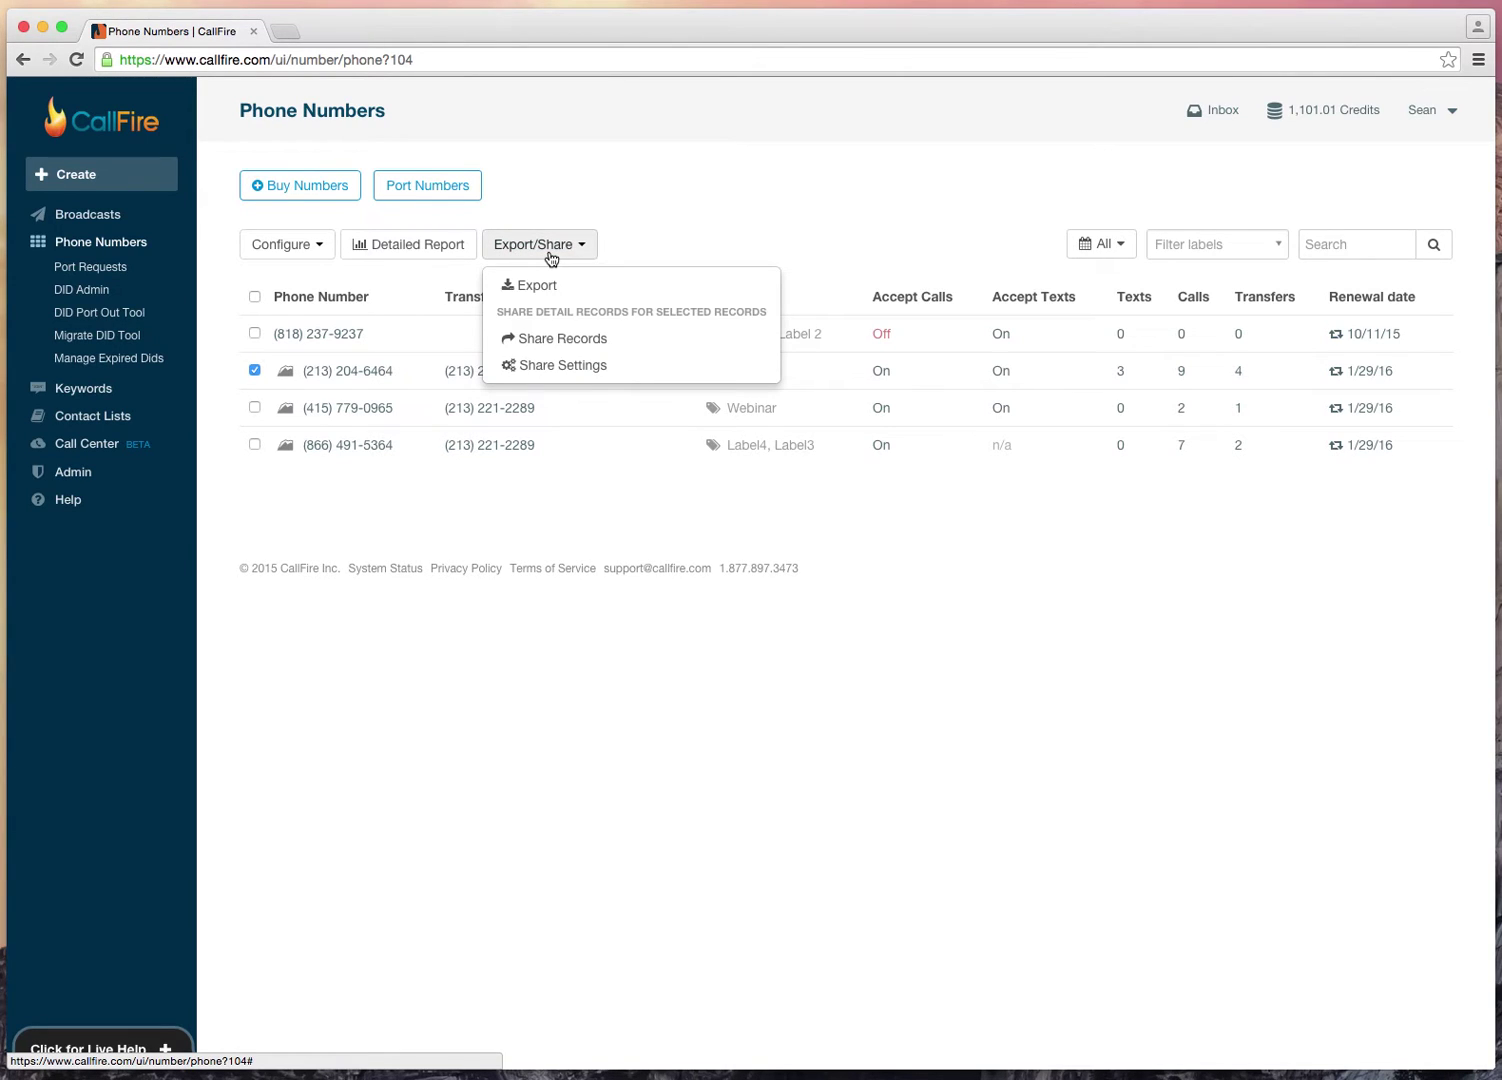
pyautogui.click(585, 339)
pyautogui.click(685, 575)
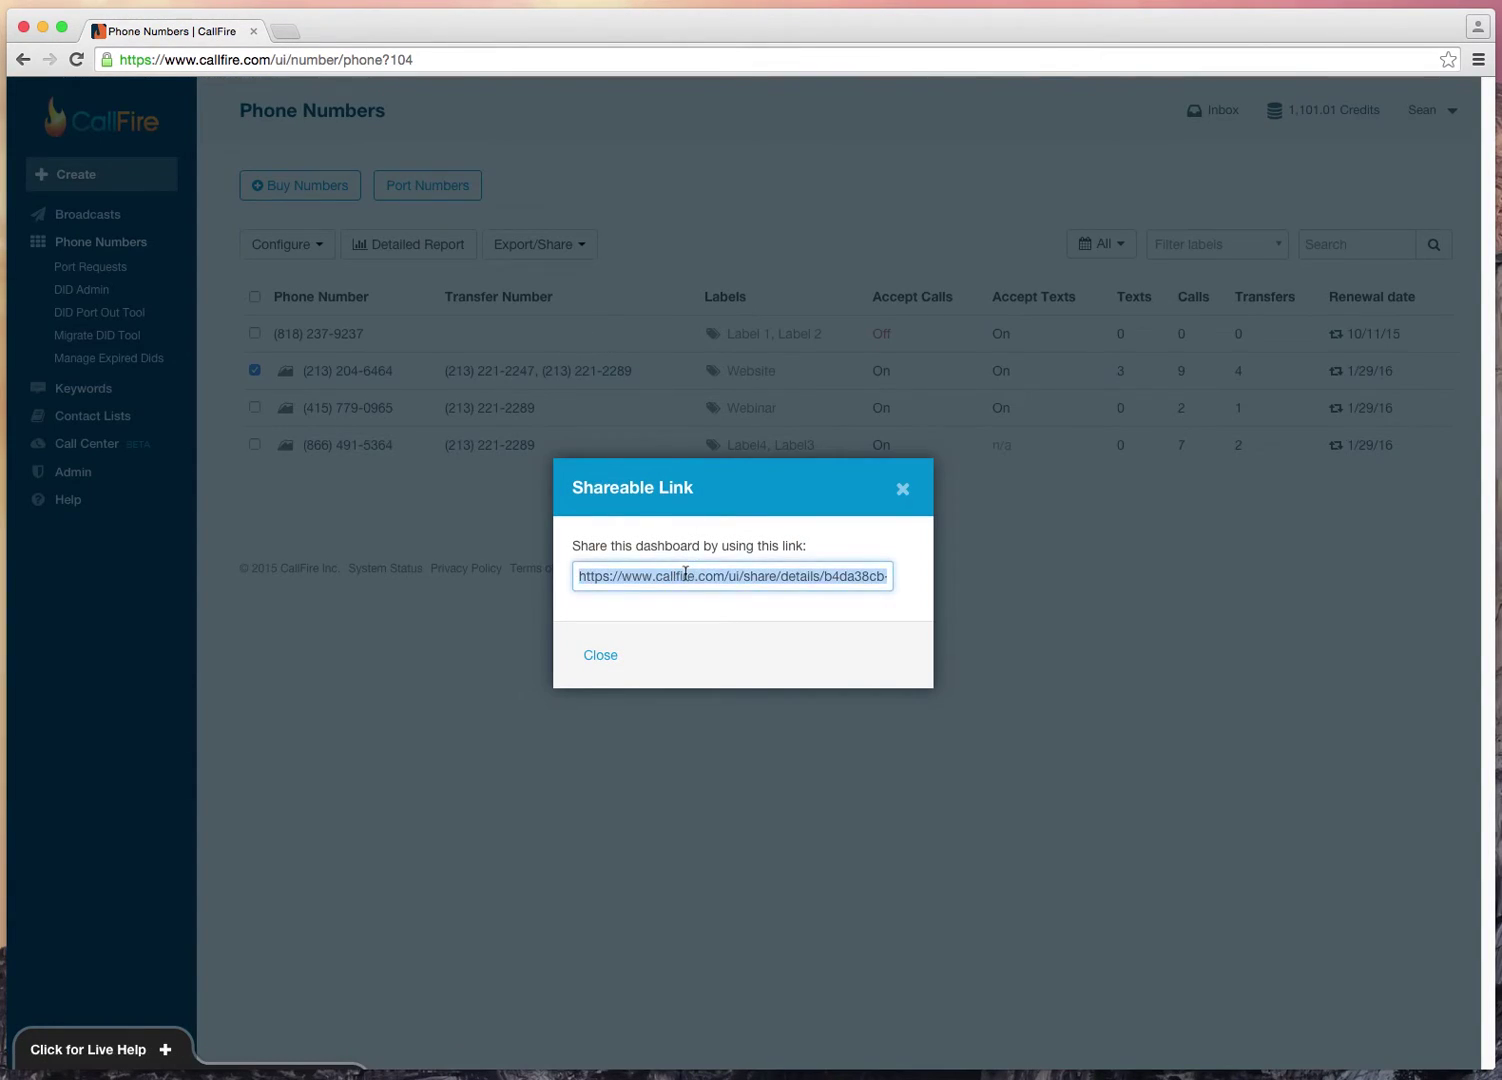
pyautogui.click(612, 656)
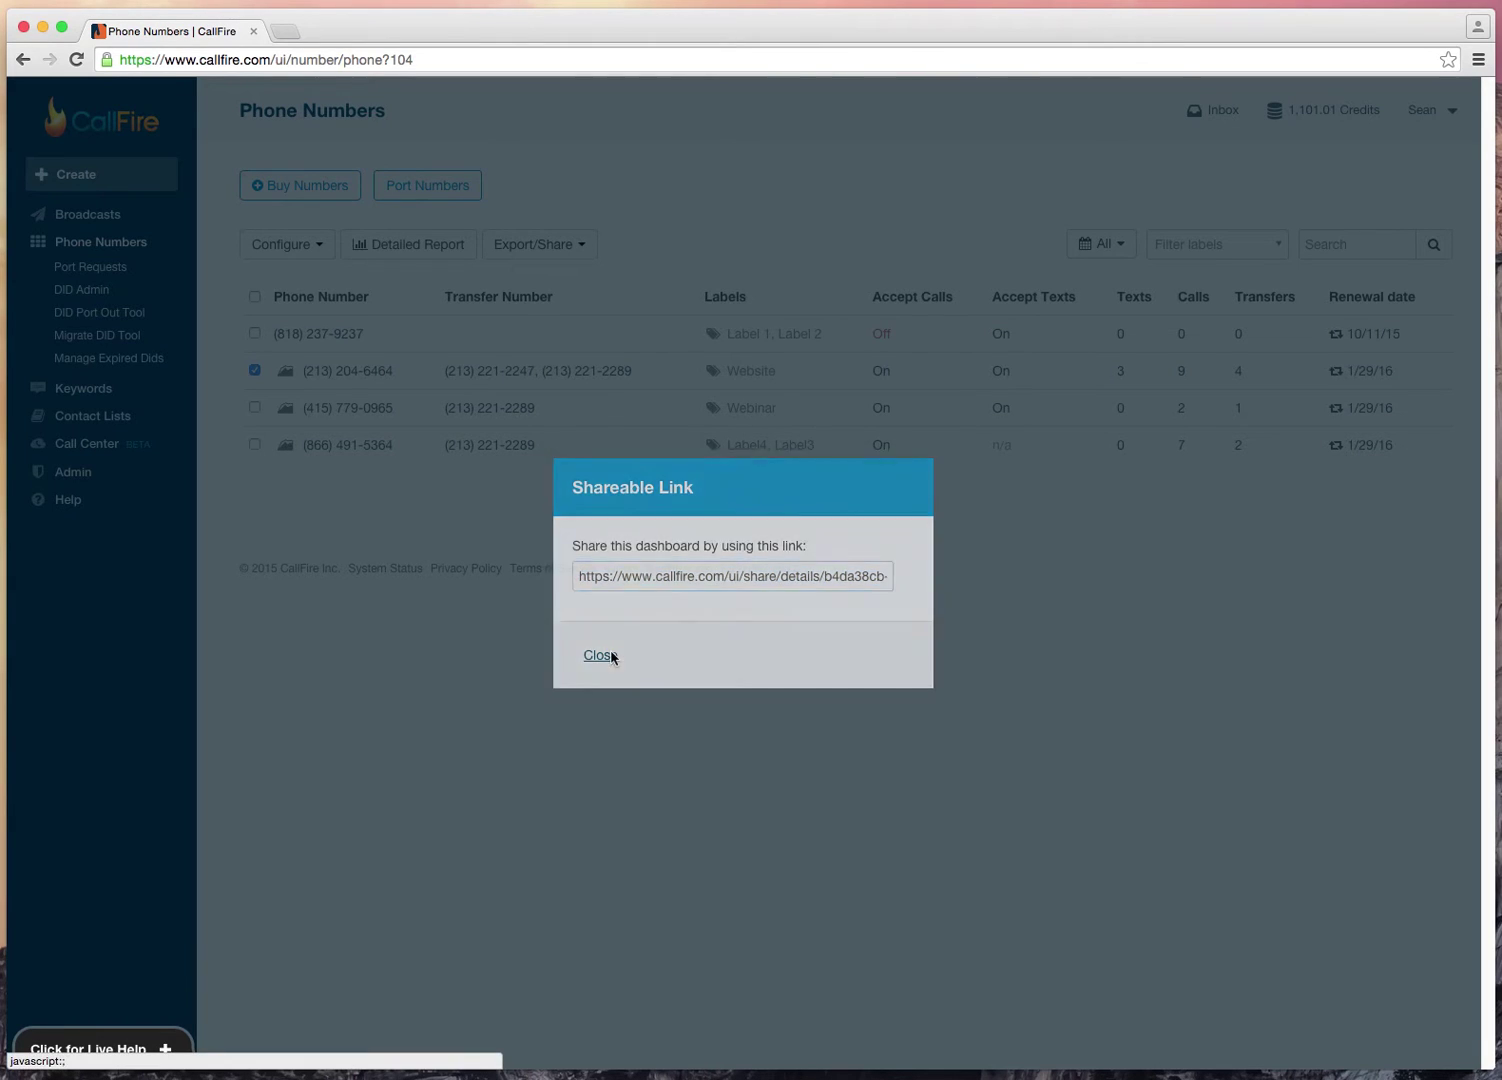
# Step: Paste the shareable link into a new private window and load it
pyautogui.press('super+shift+n')
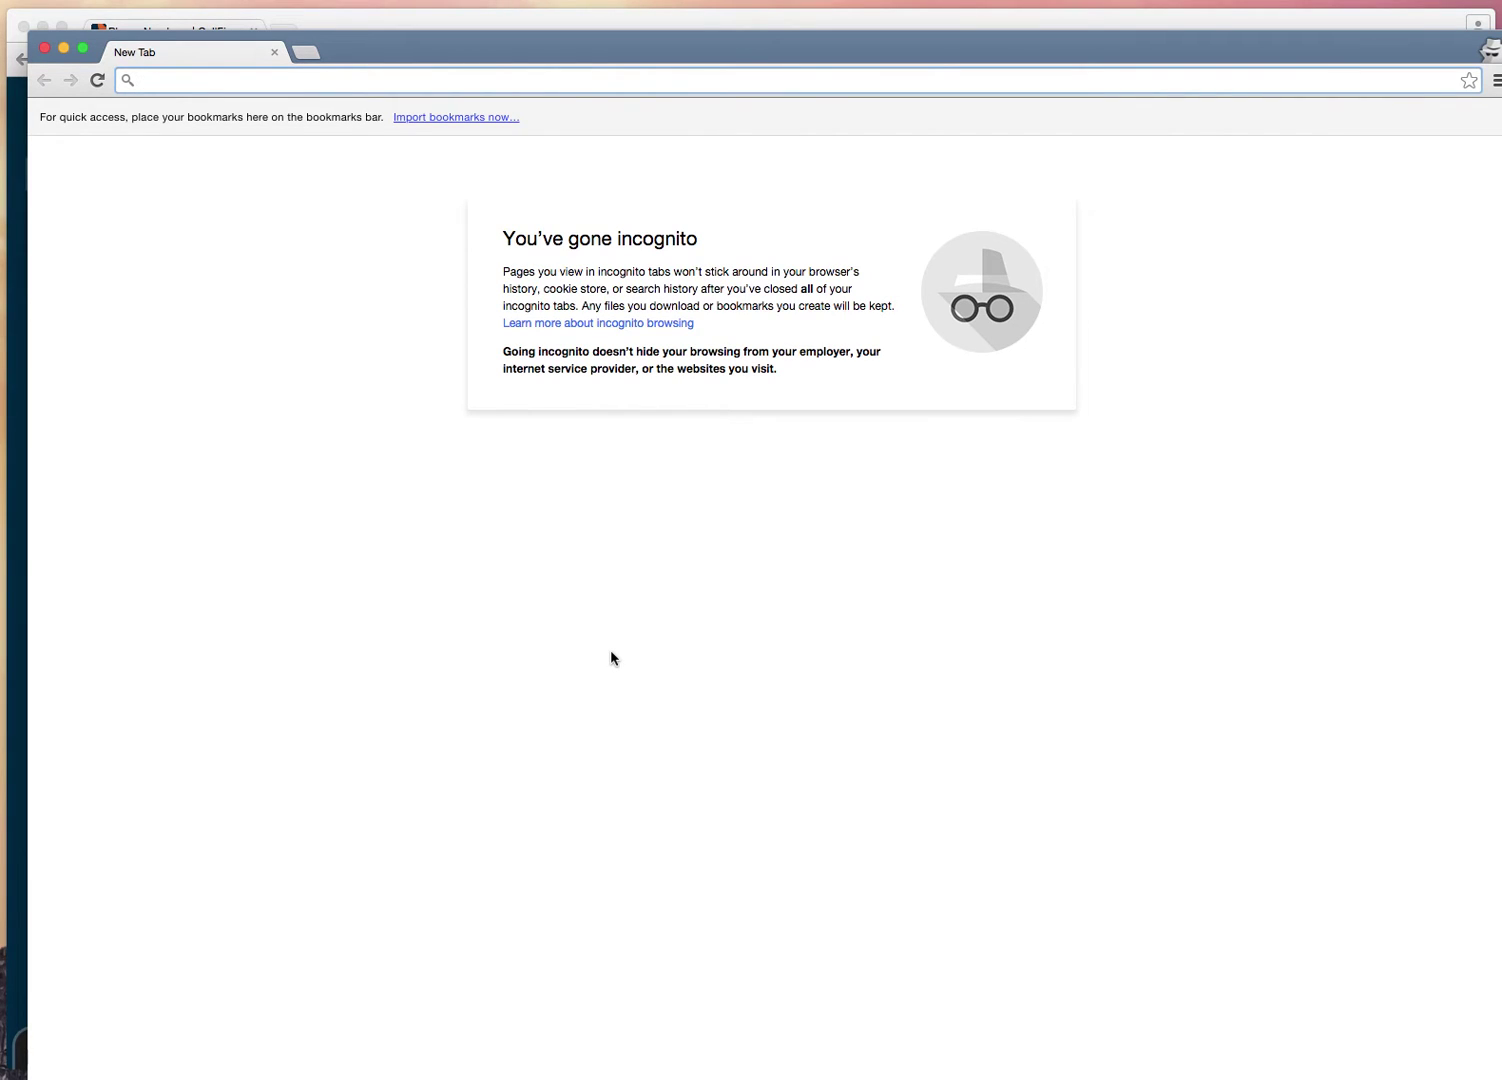
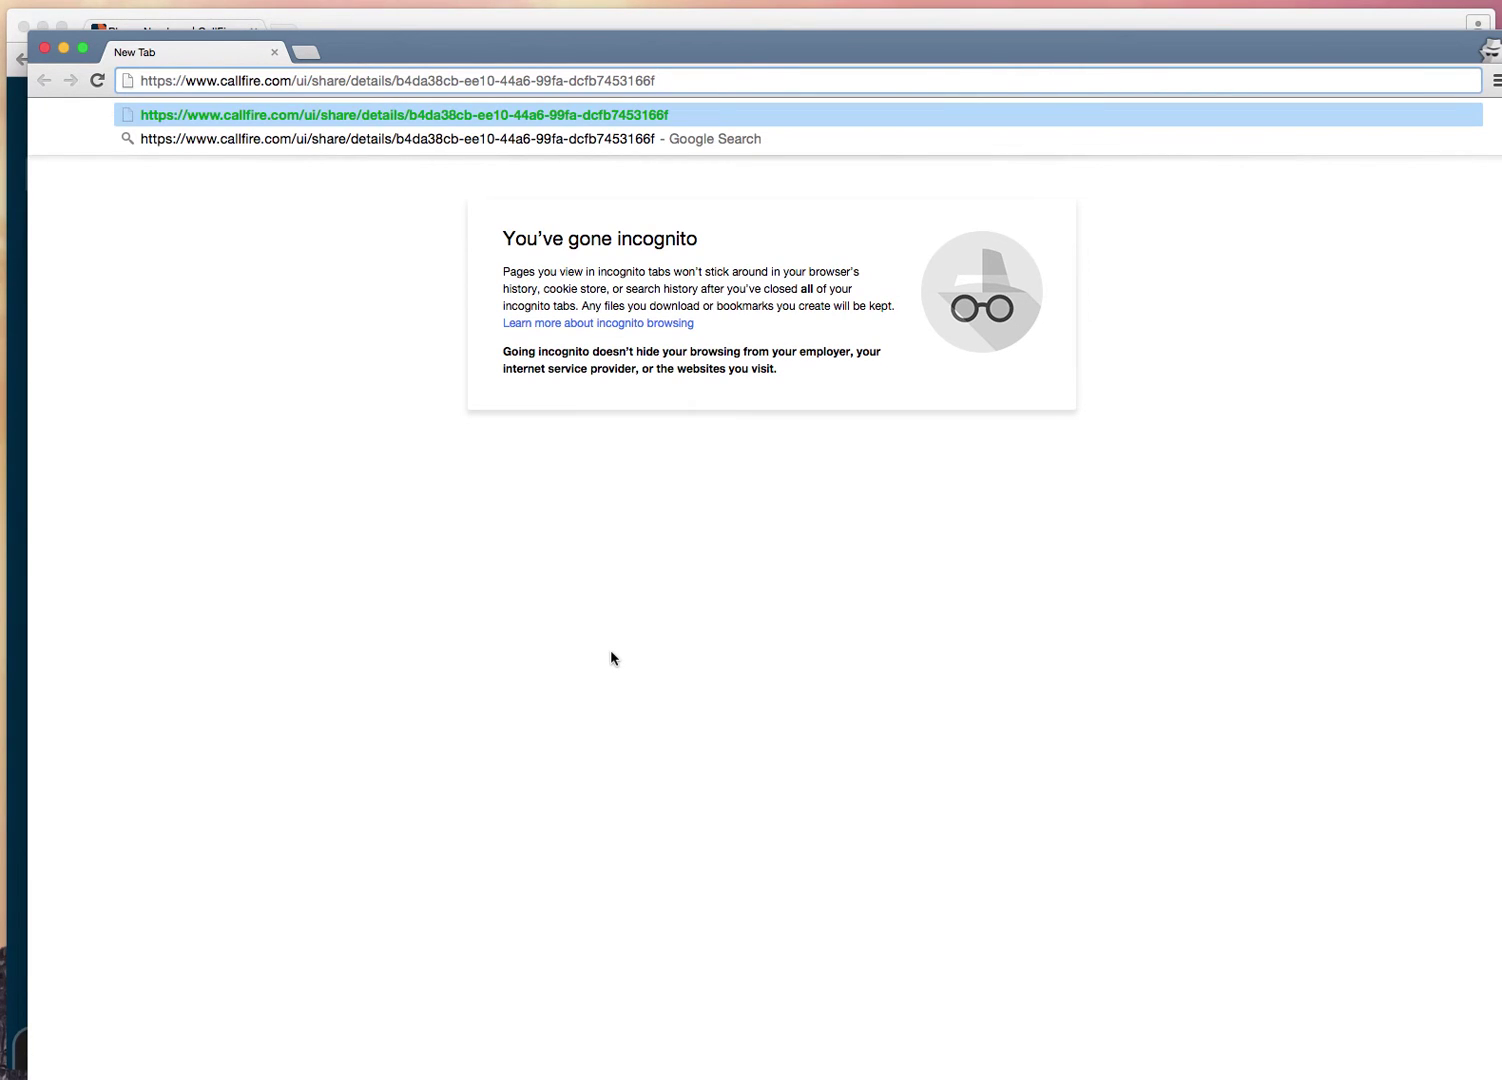
pyautogui.press('Return')
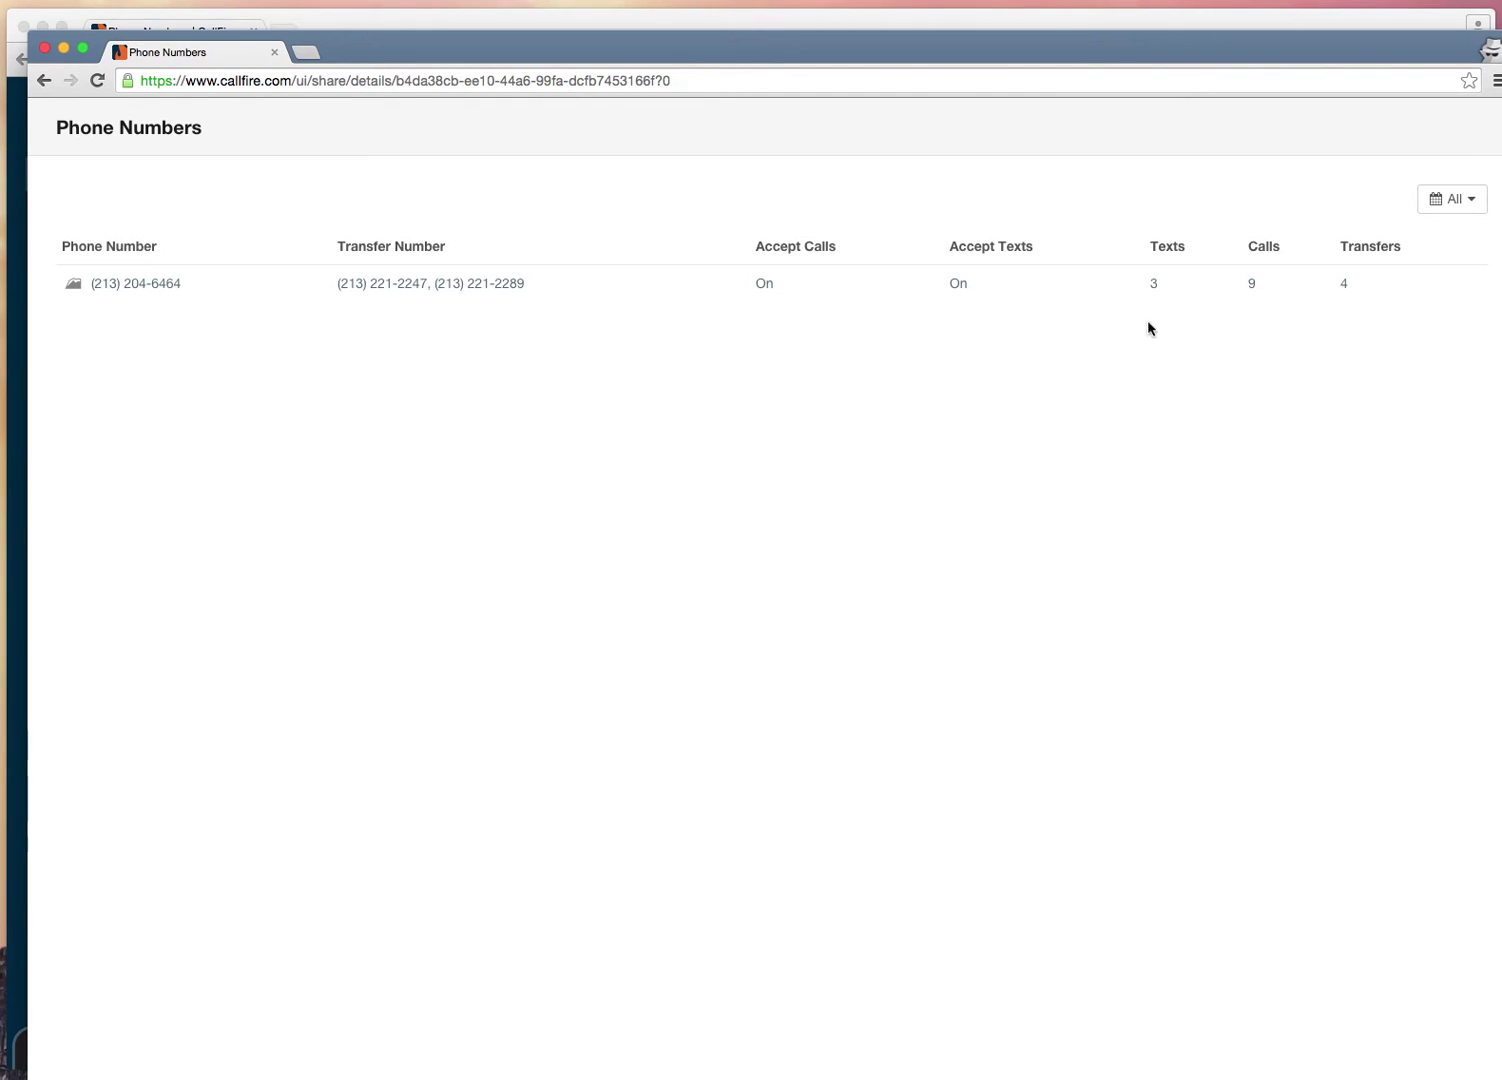
# Step: Filter the shared page to Yesterday and open the number's detailed call records
pyautogui.click(1441, 207)
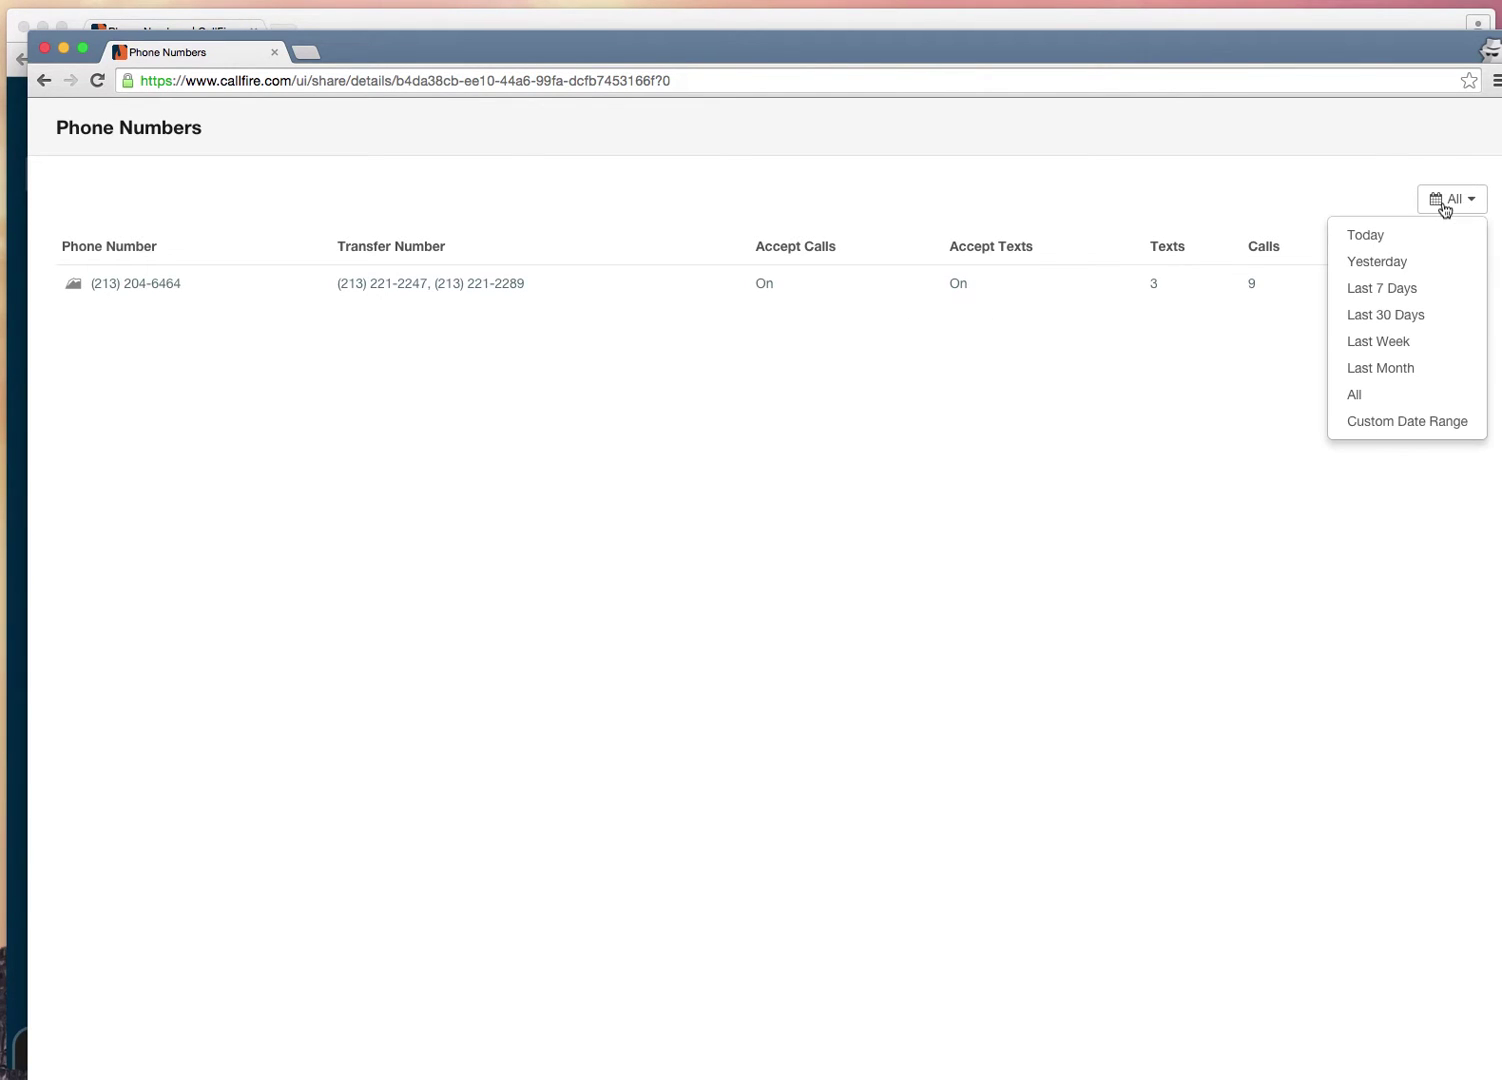
pyautogui.click(1428, 263)
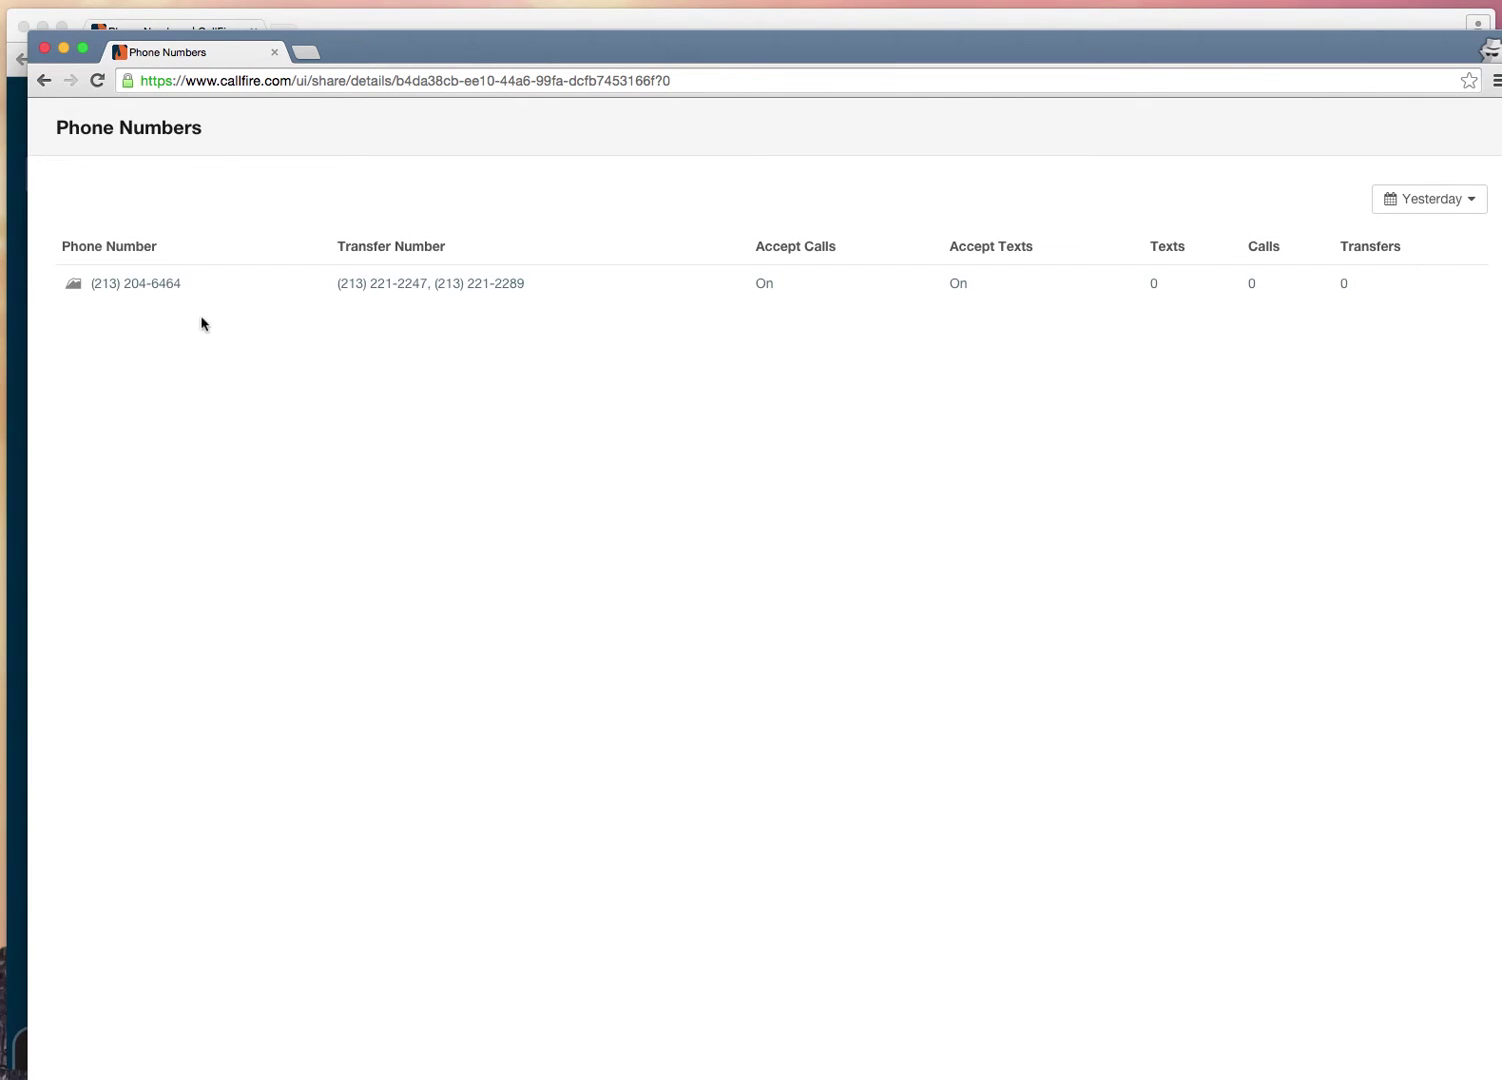
pyautogui.click(160, 286)
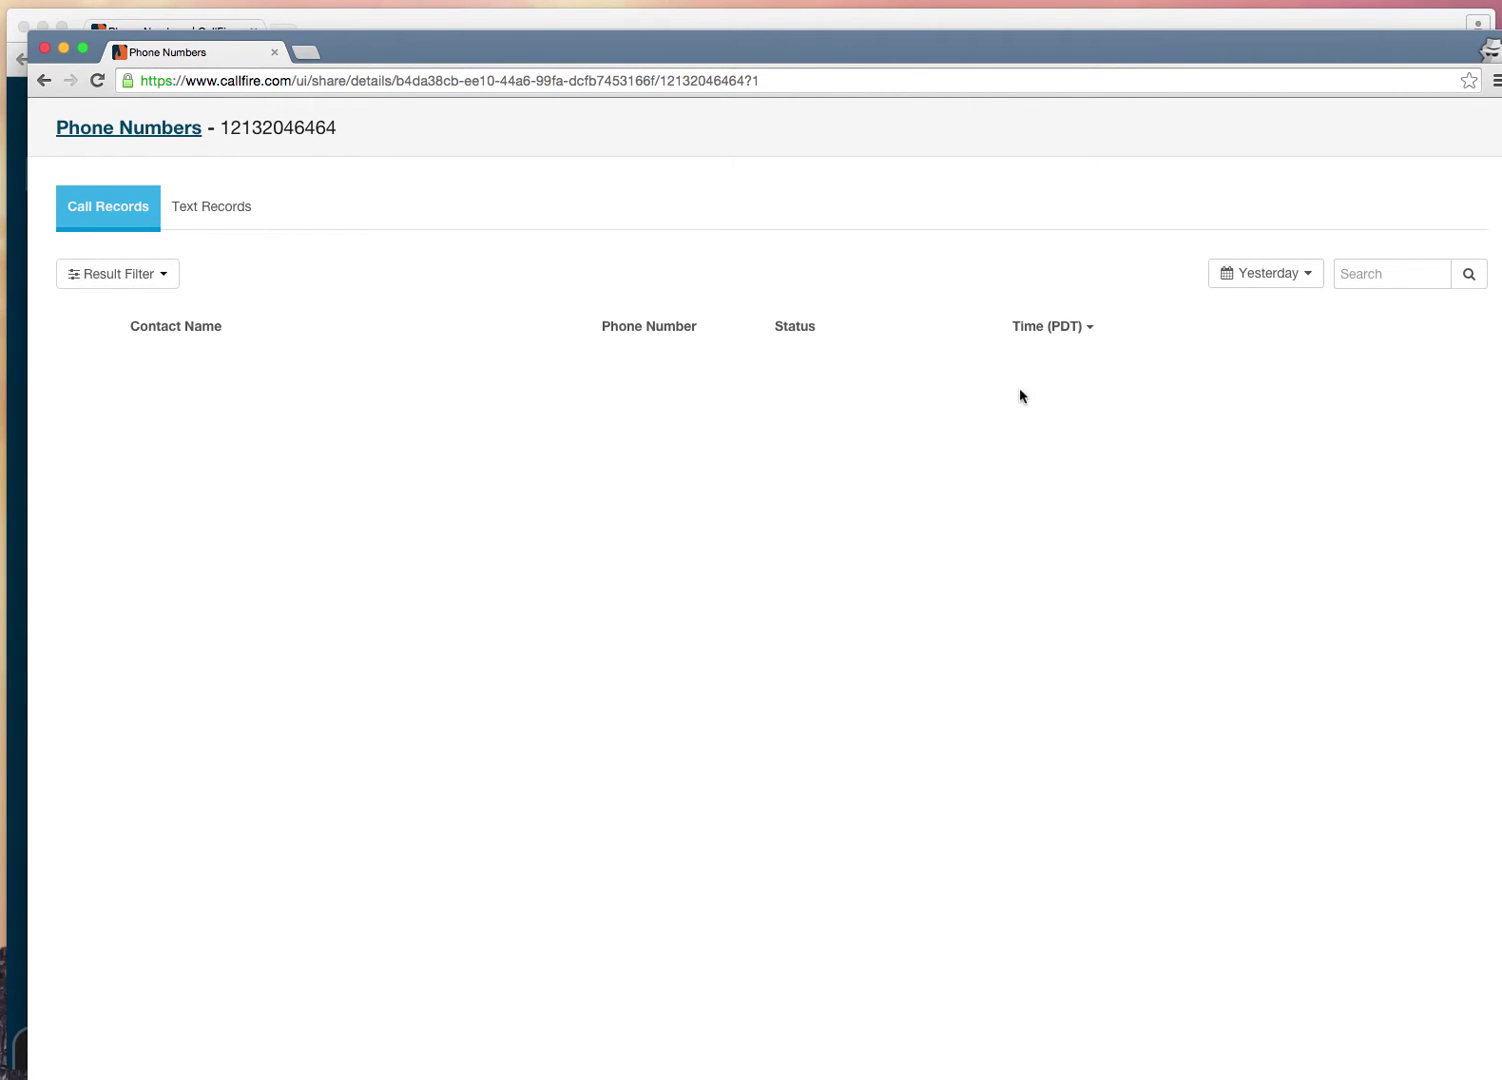
# Step: Show the shared call records for all dates, then view the Text Records
pyautogui.click(1264, 282)
pyautogui.click(1222, 470)
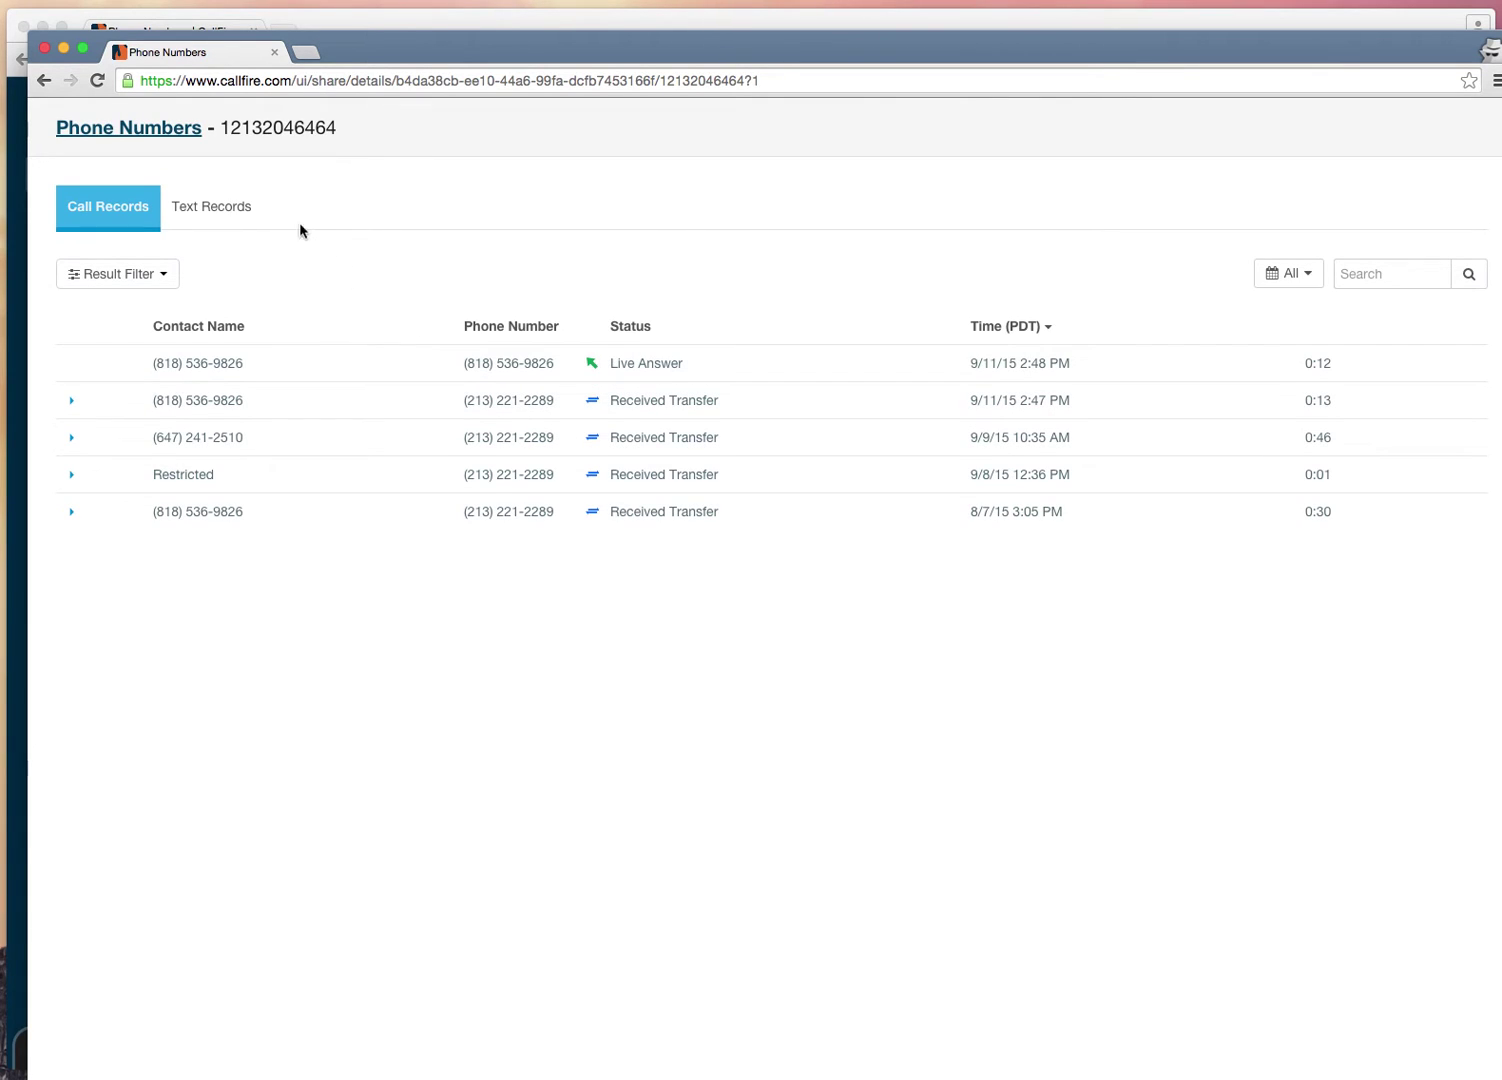
pyautogui.click(235, 211)
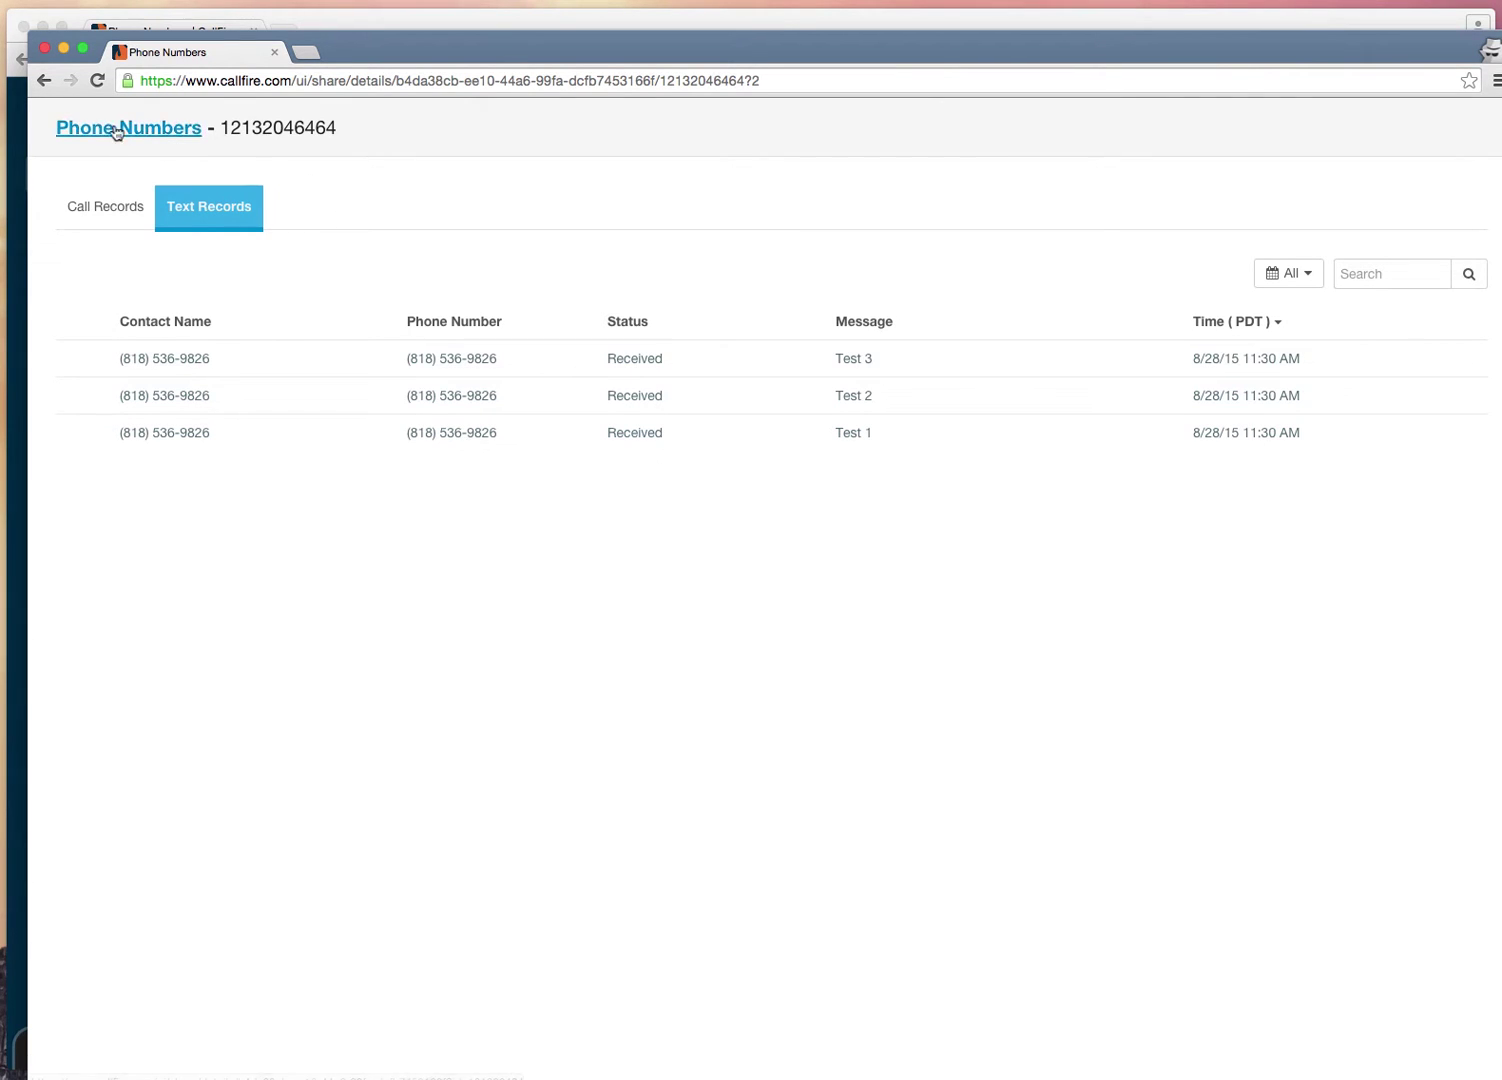
pyautogui.click(42, 50)
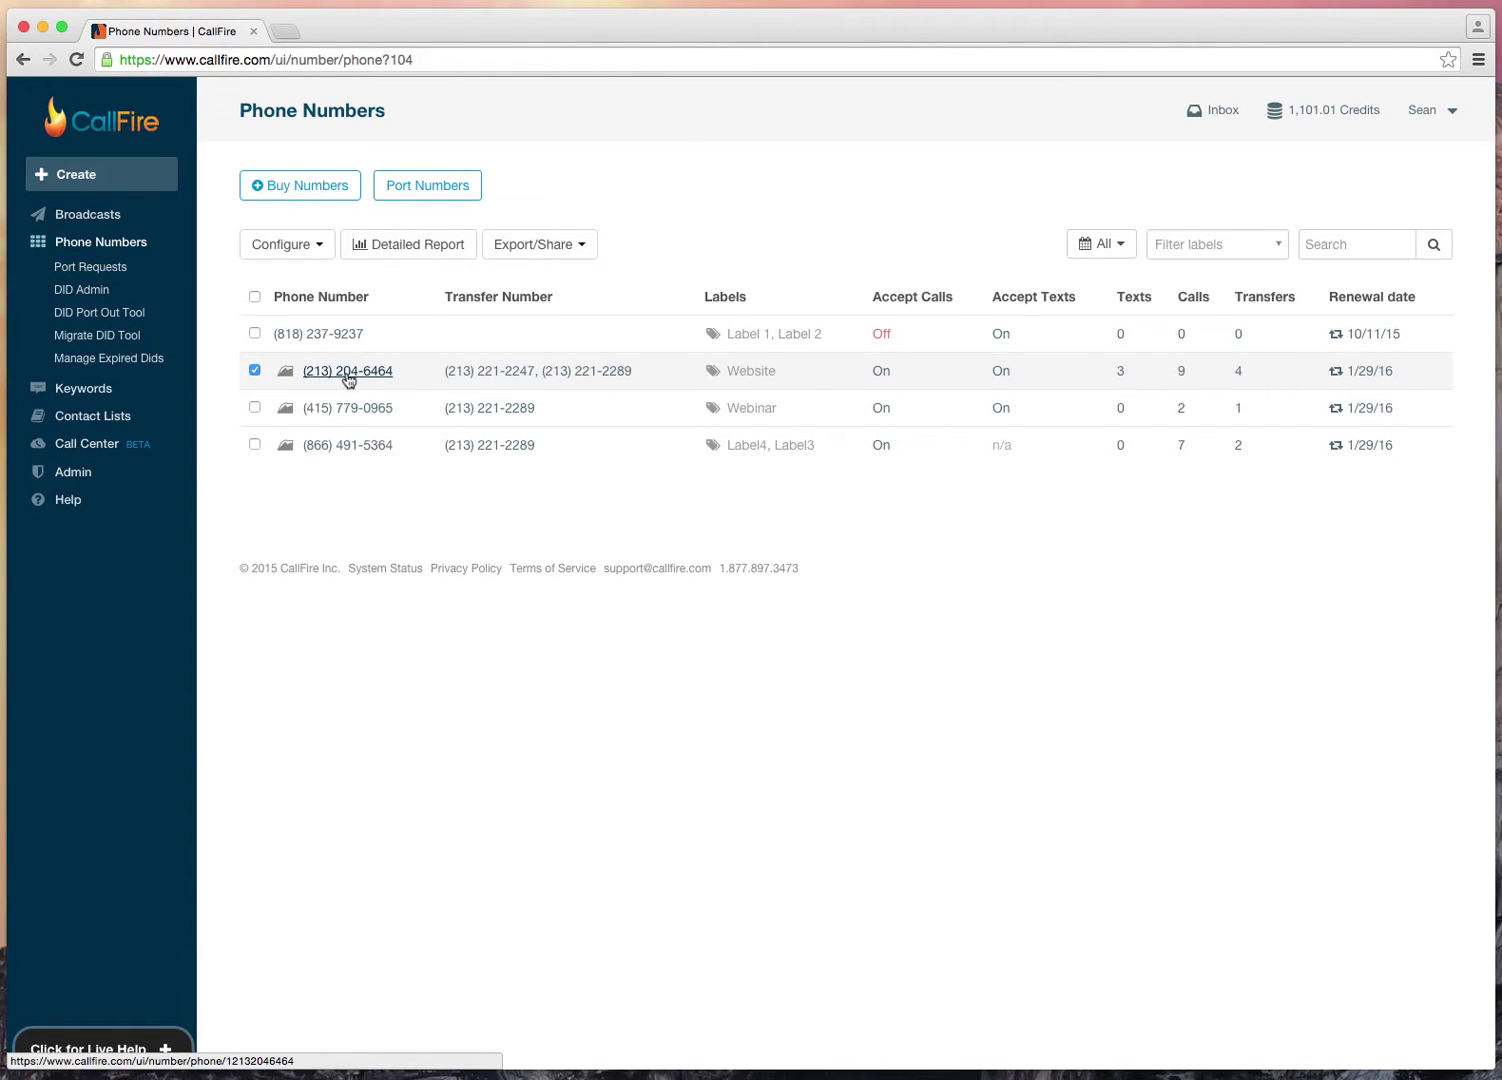
pyautogui.click(254, 371)
pyautogui.click(348, 372)
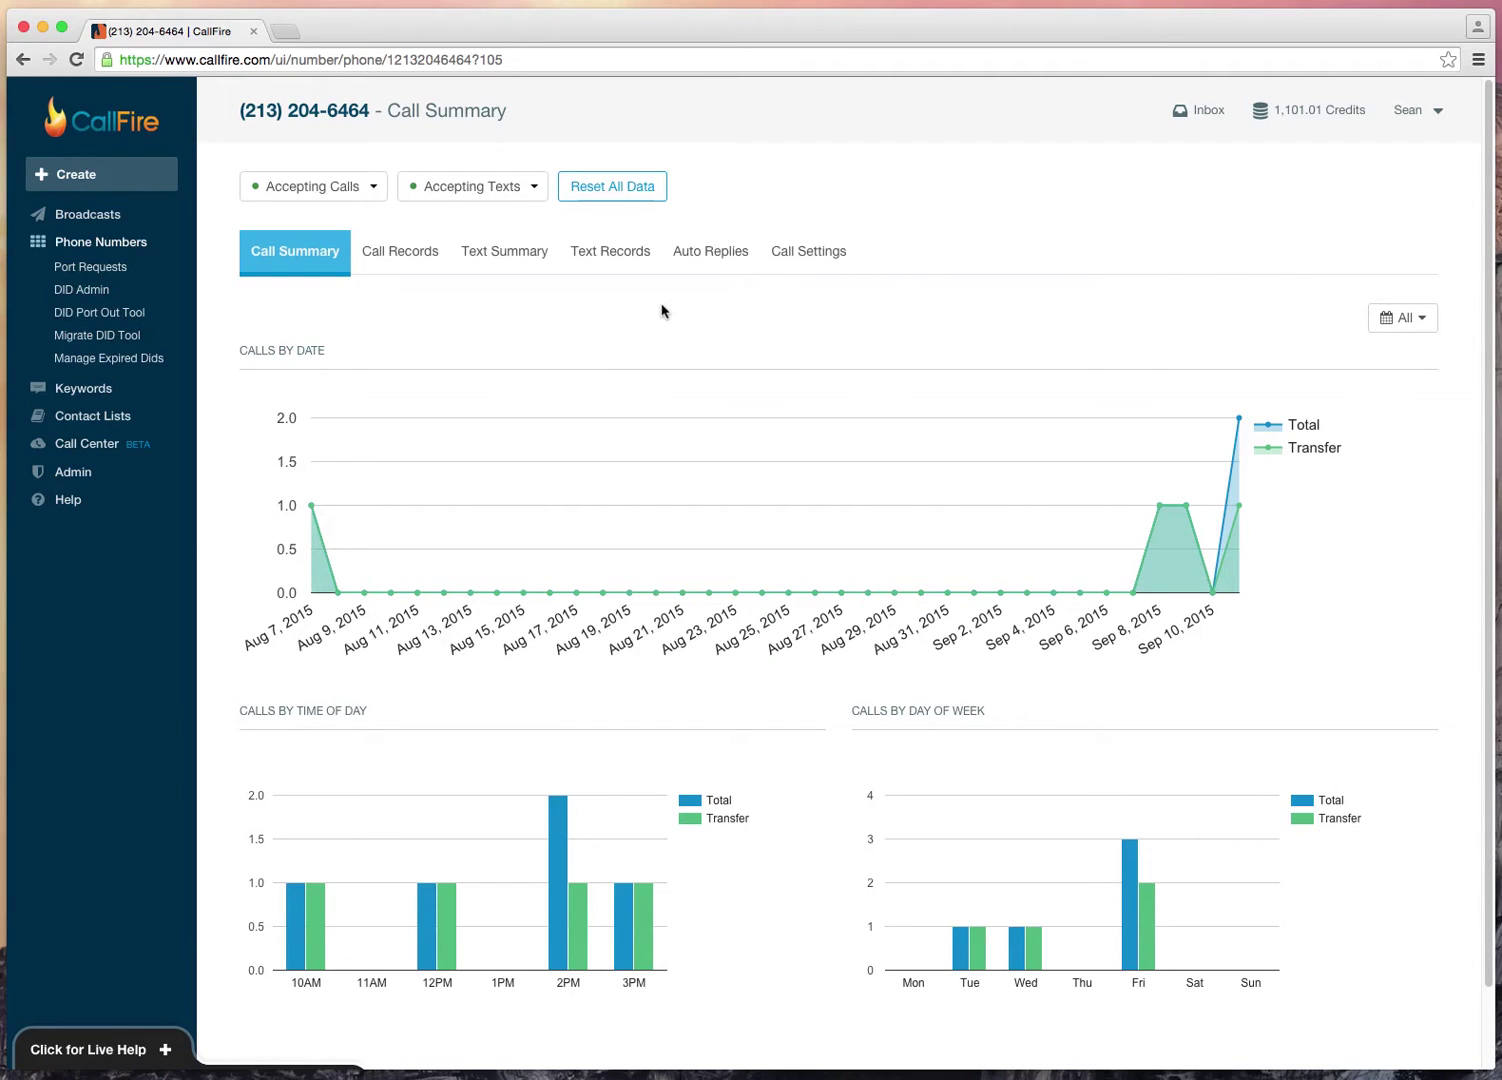
pyautogui.click(375, 189)
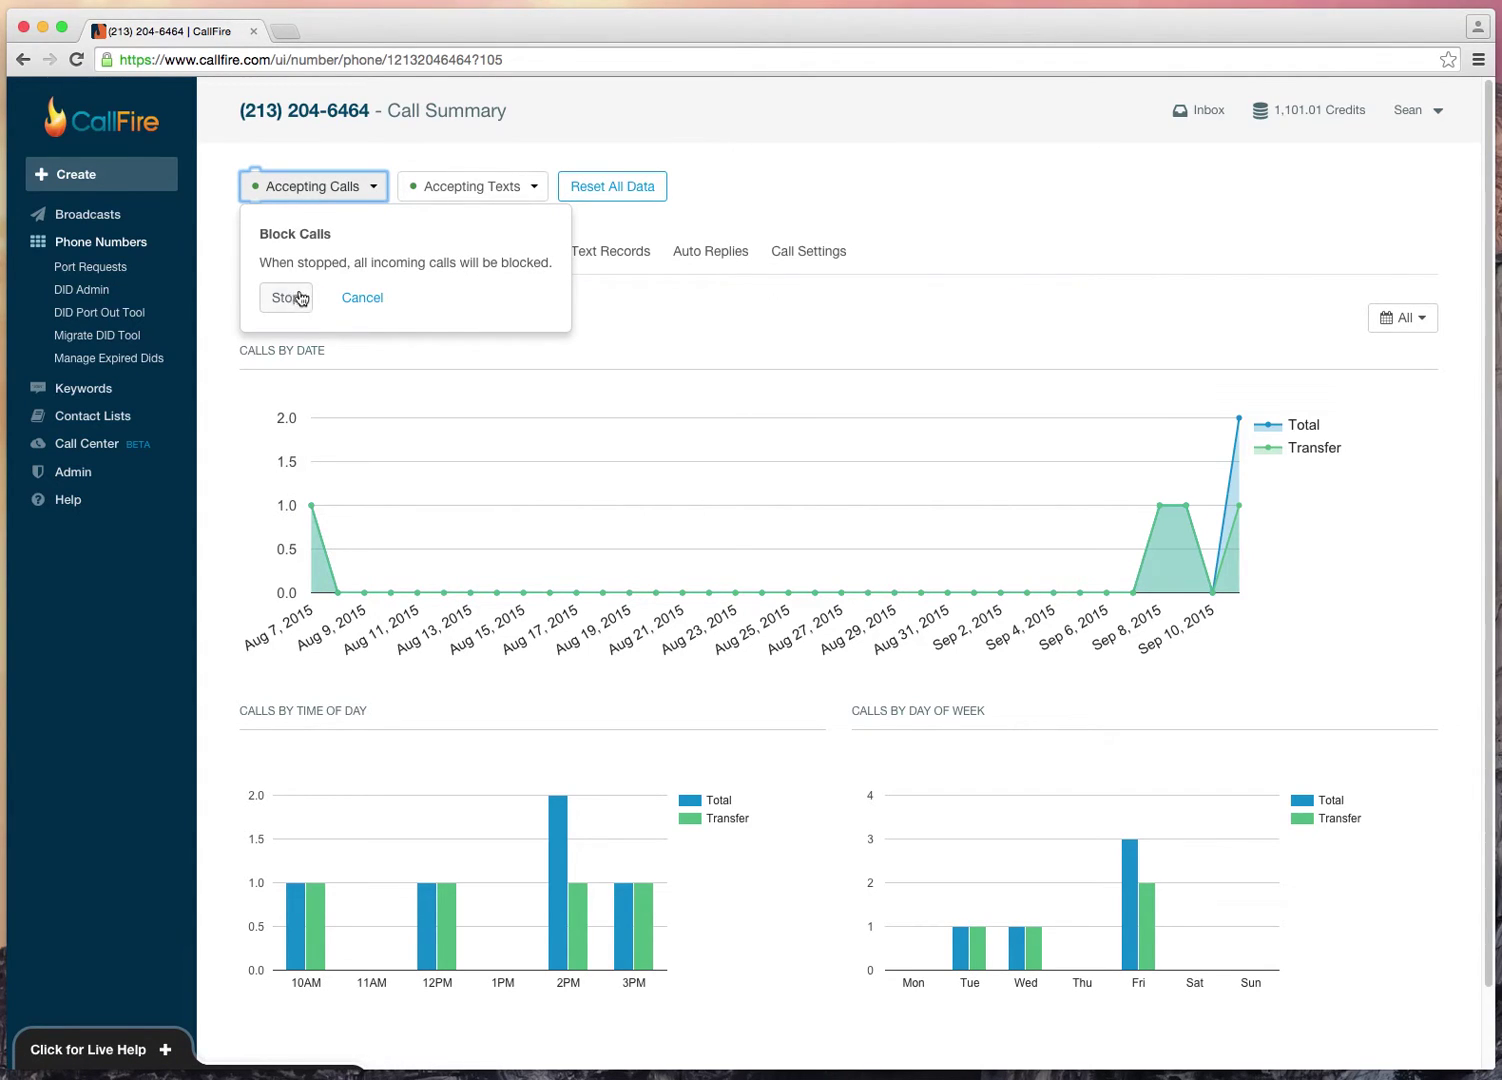
pyautogui.click(286, 298)
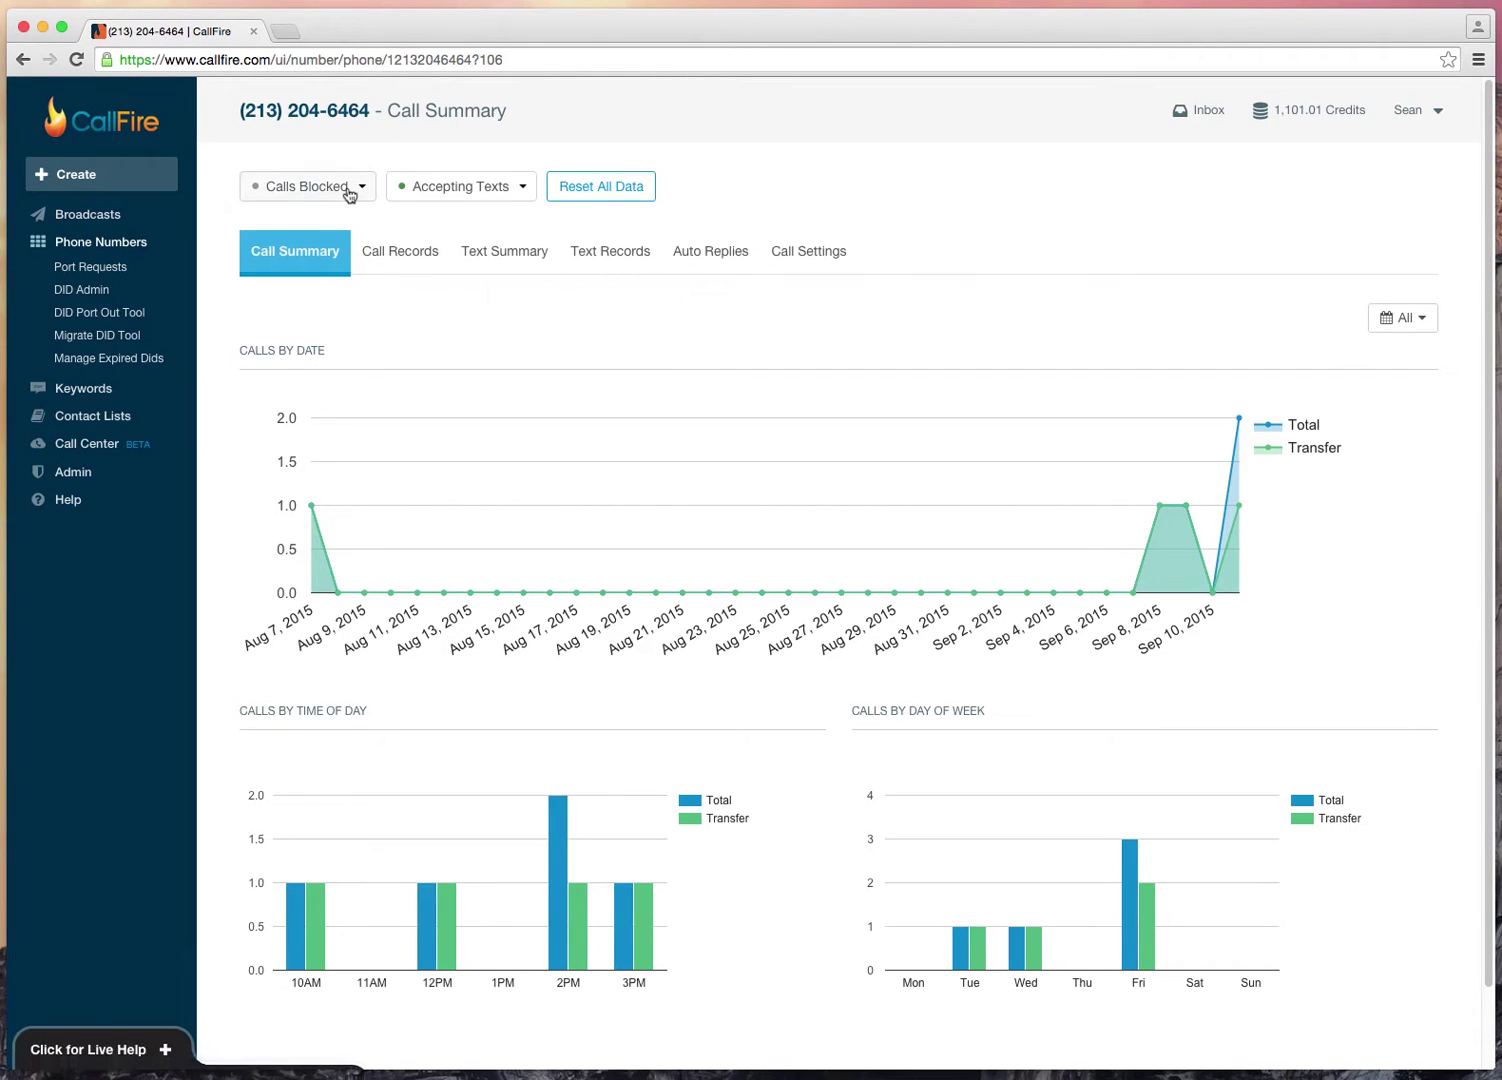
pyautogui.click(356, 189)
pyautogui.click(297, 299)
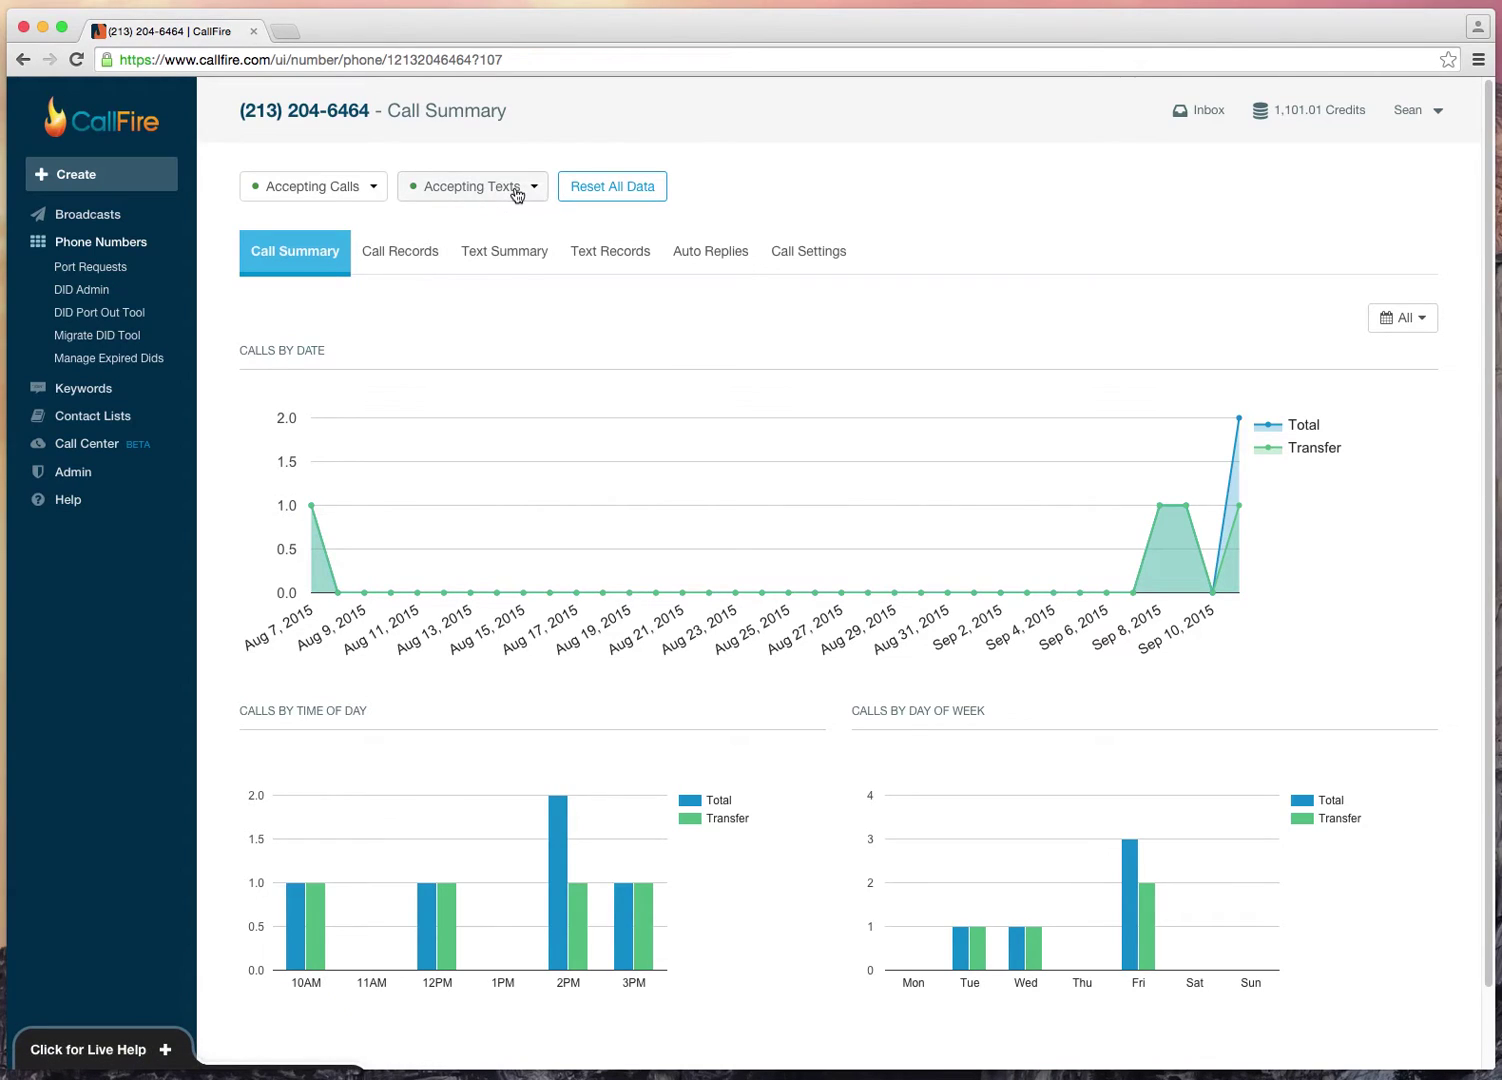
pyautogui.click(516, 192)
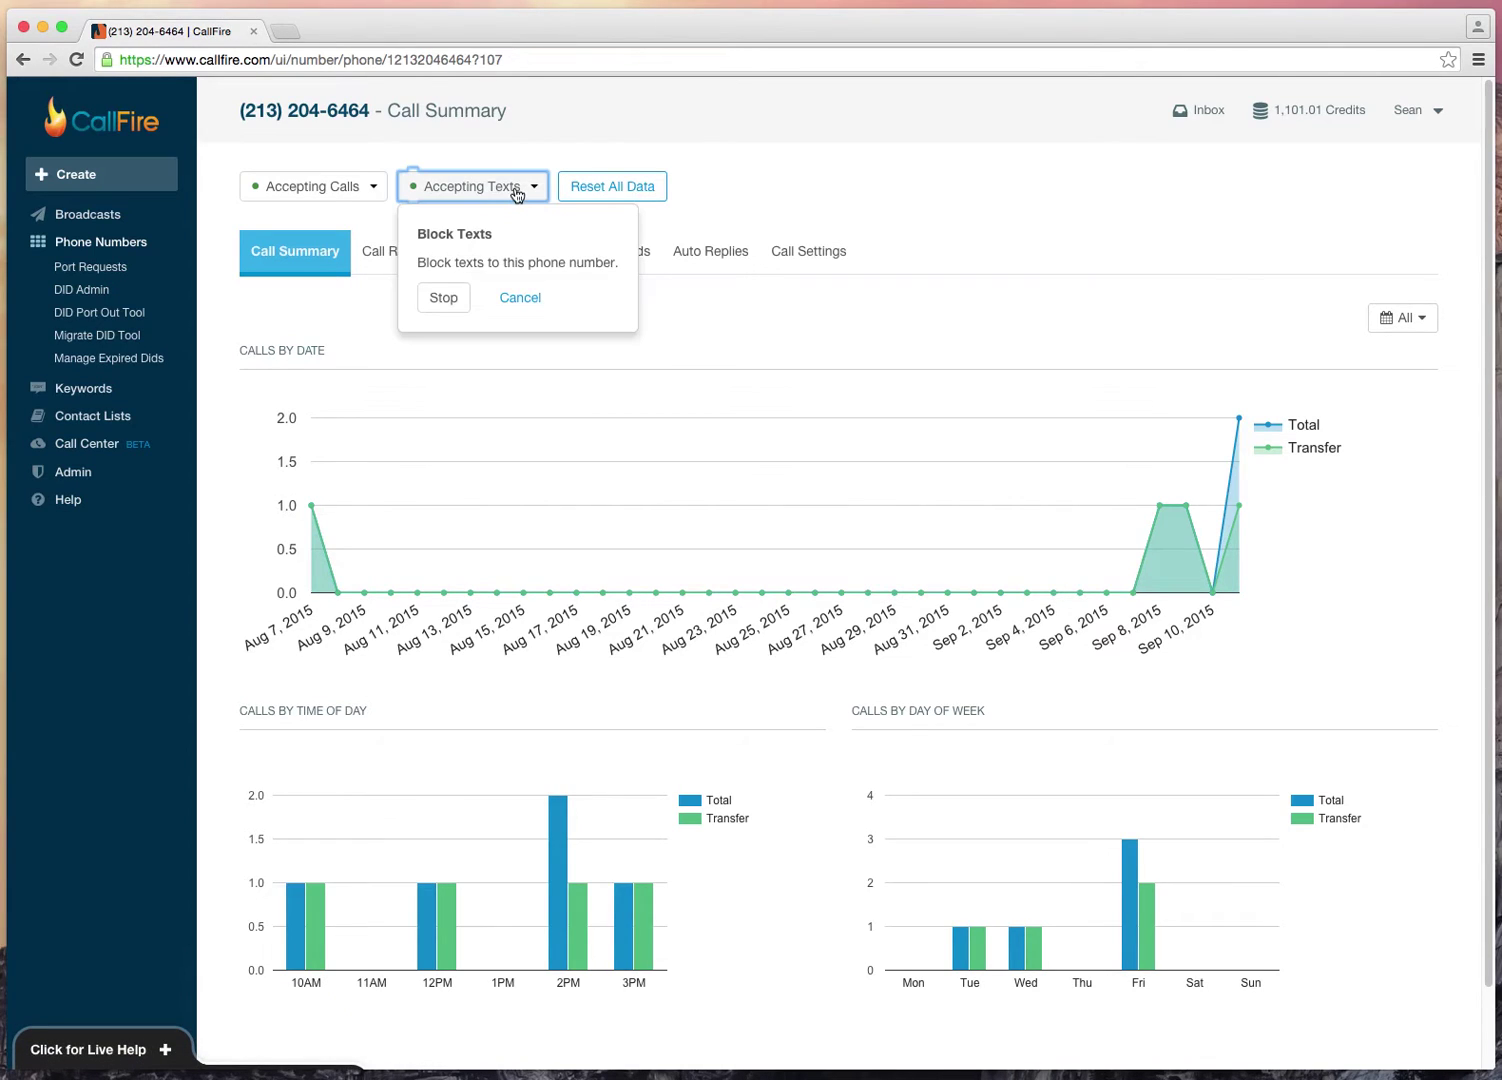
pyautogui.click(521, 298)
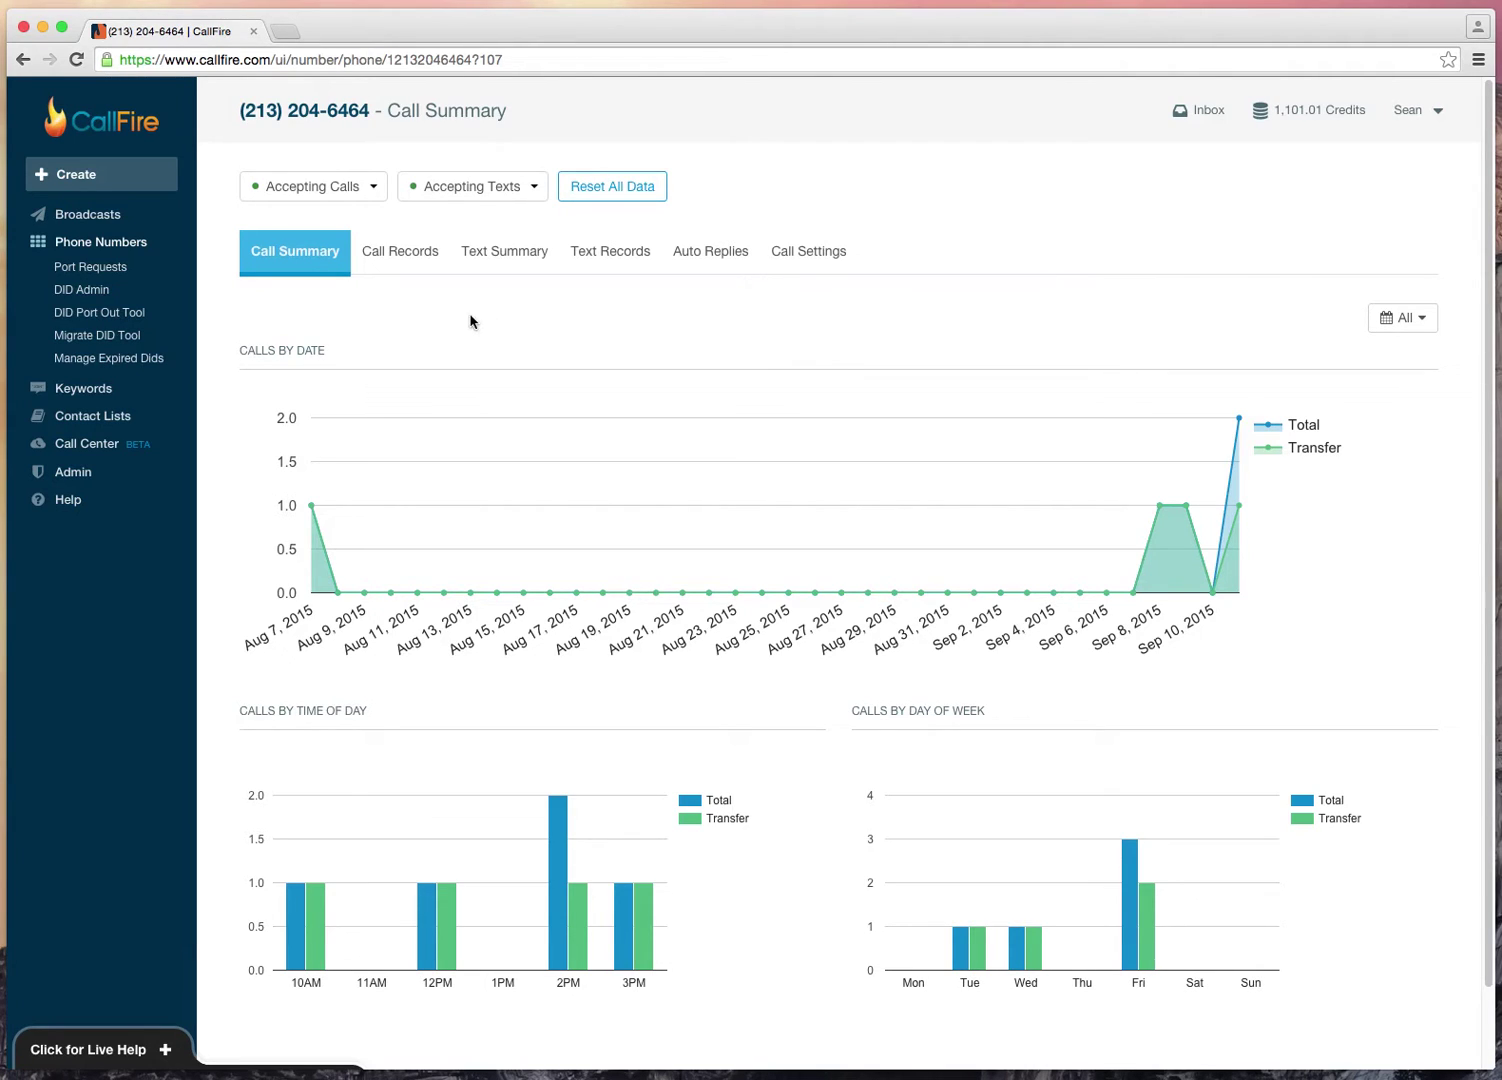
# Step: Show the Call Records tab and view the 9/11/15 2:47 PM transferred call's details
pyautogui.click(401, 254)
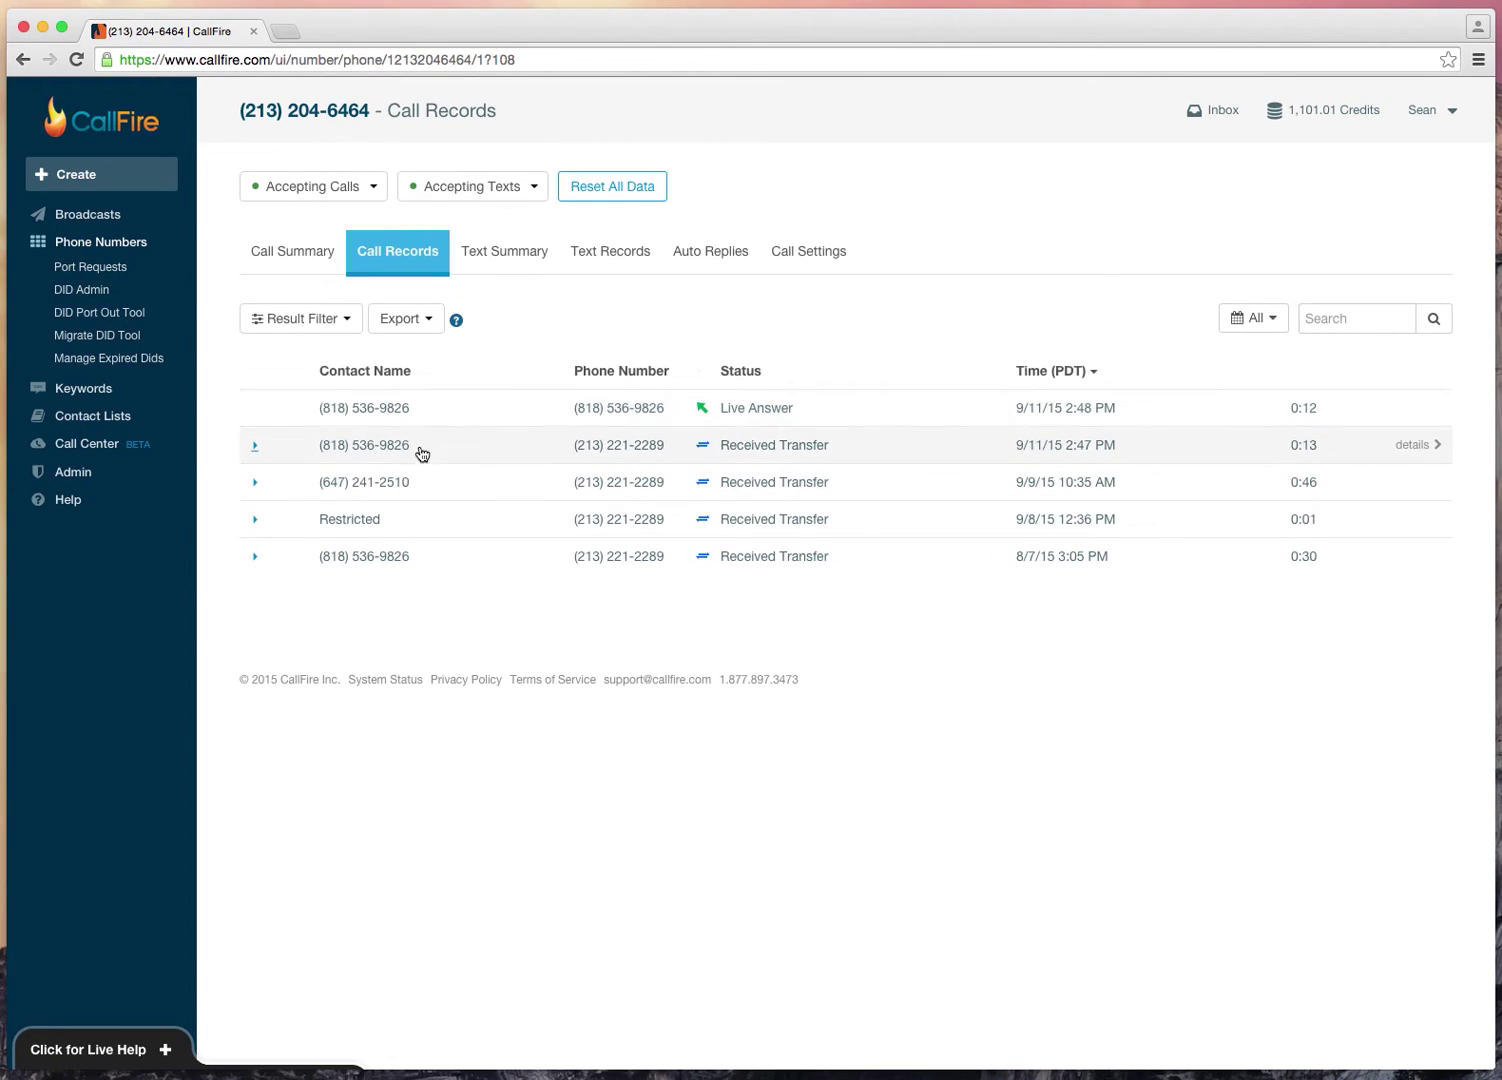
pyautogui.click(502, 448)
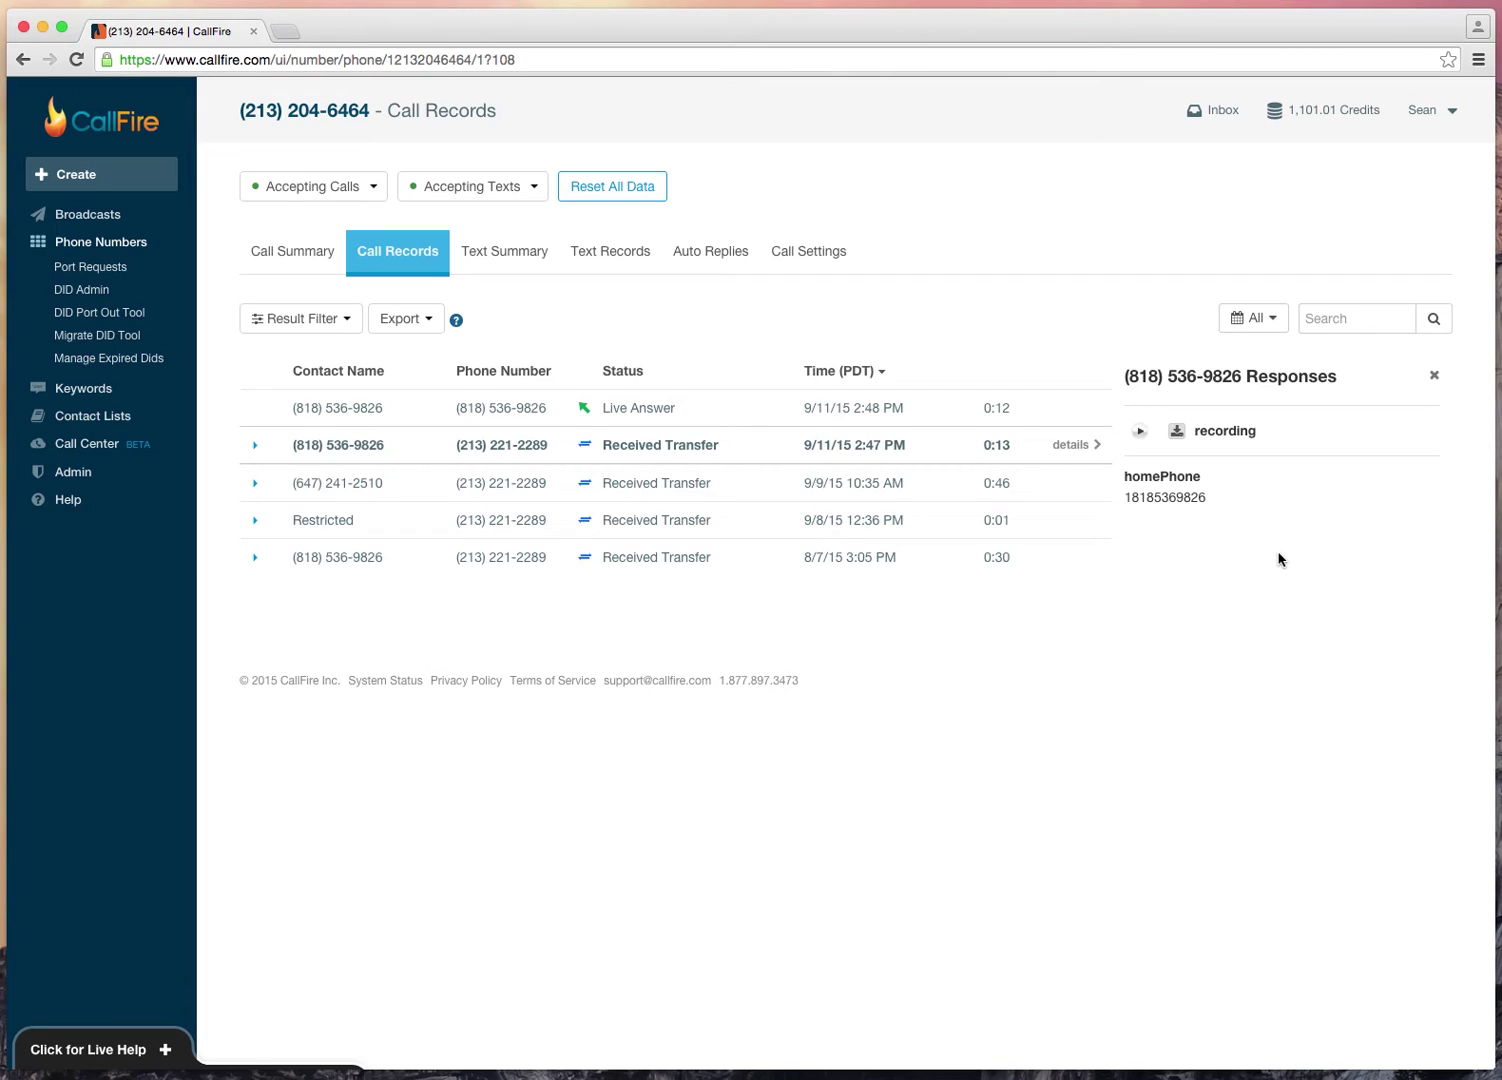
pyautogui.click(1143, 436)
pyautogui.click(1434, 375)
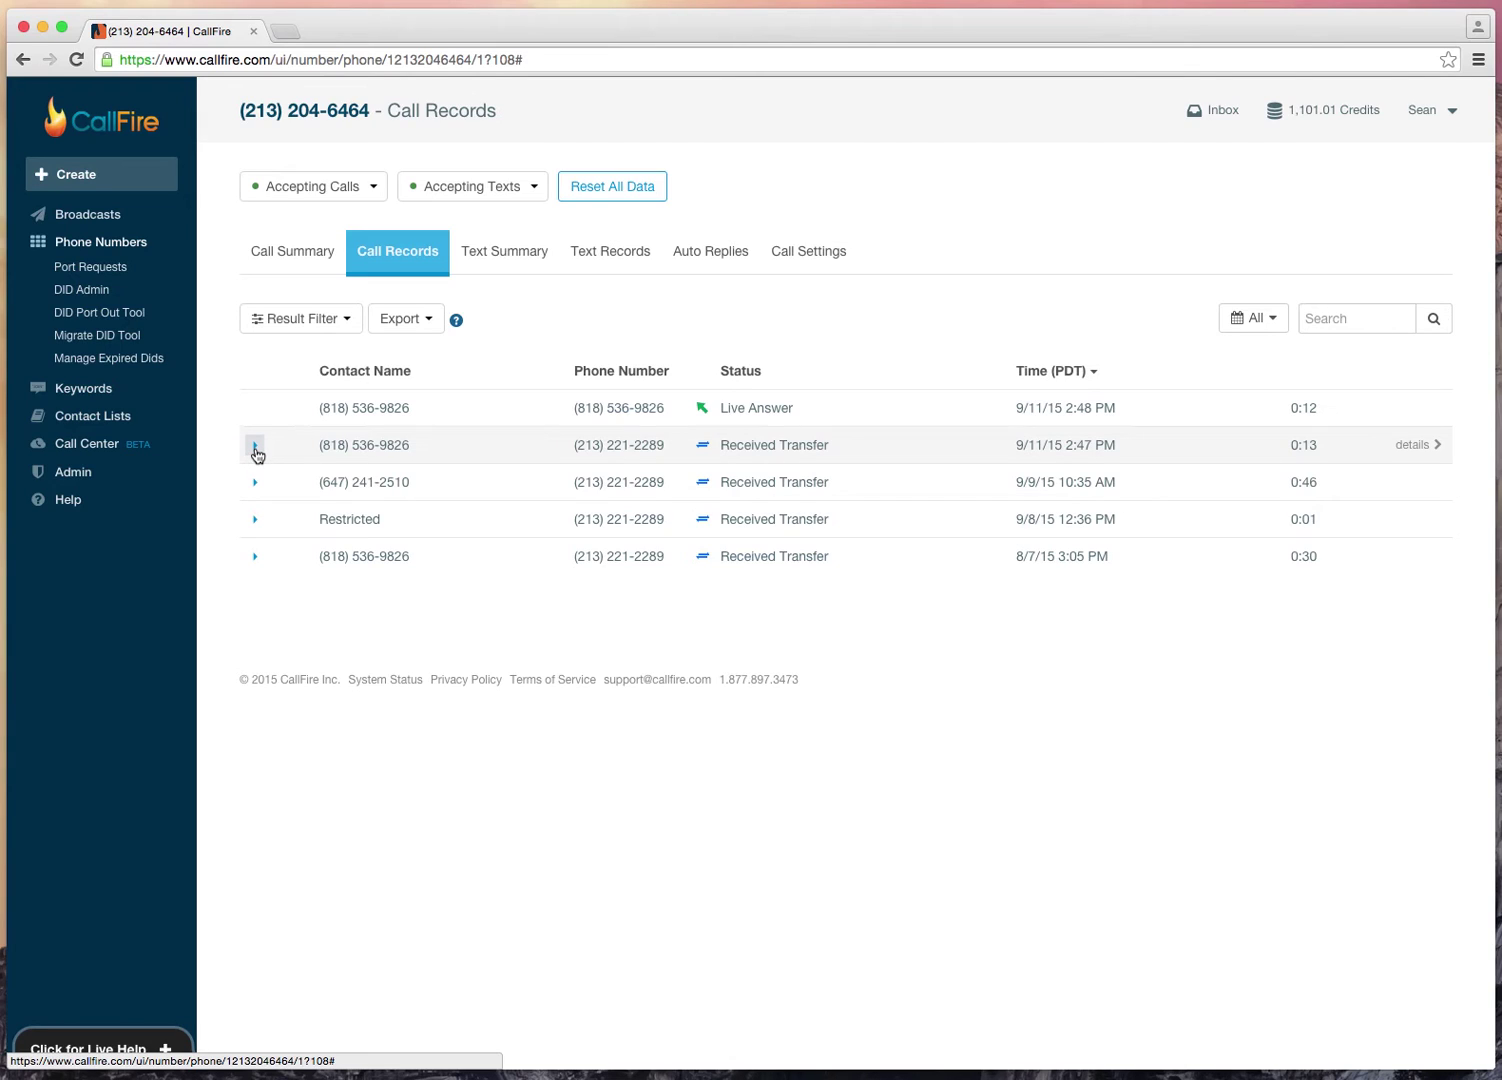
pyautogui.click(255, 447)
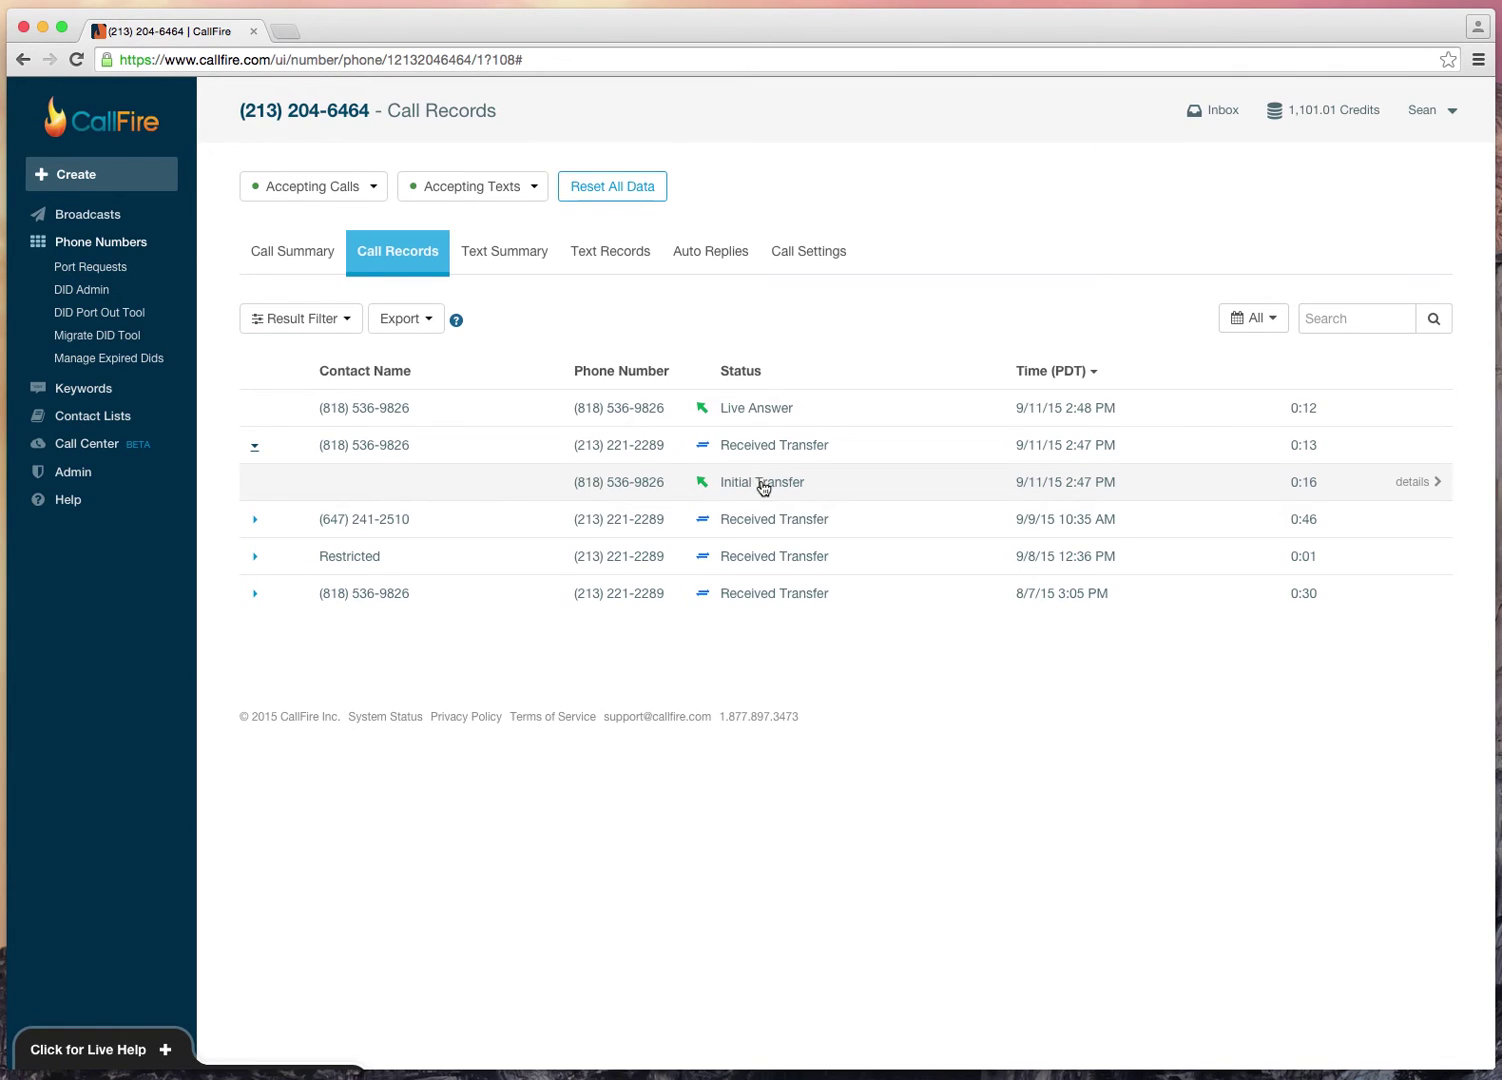
pyautogui.click(824, 487)
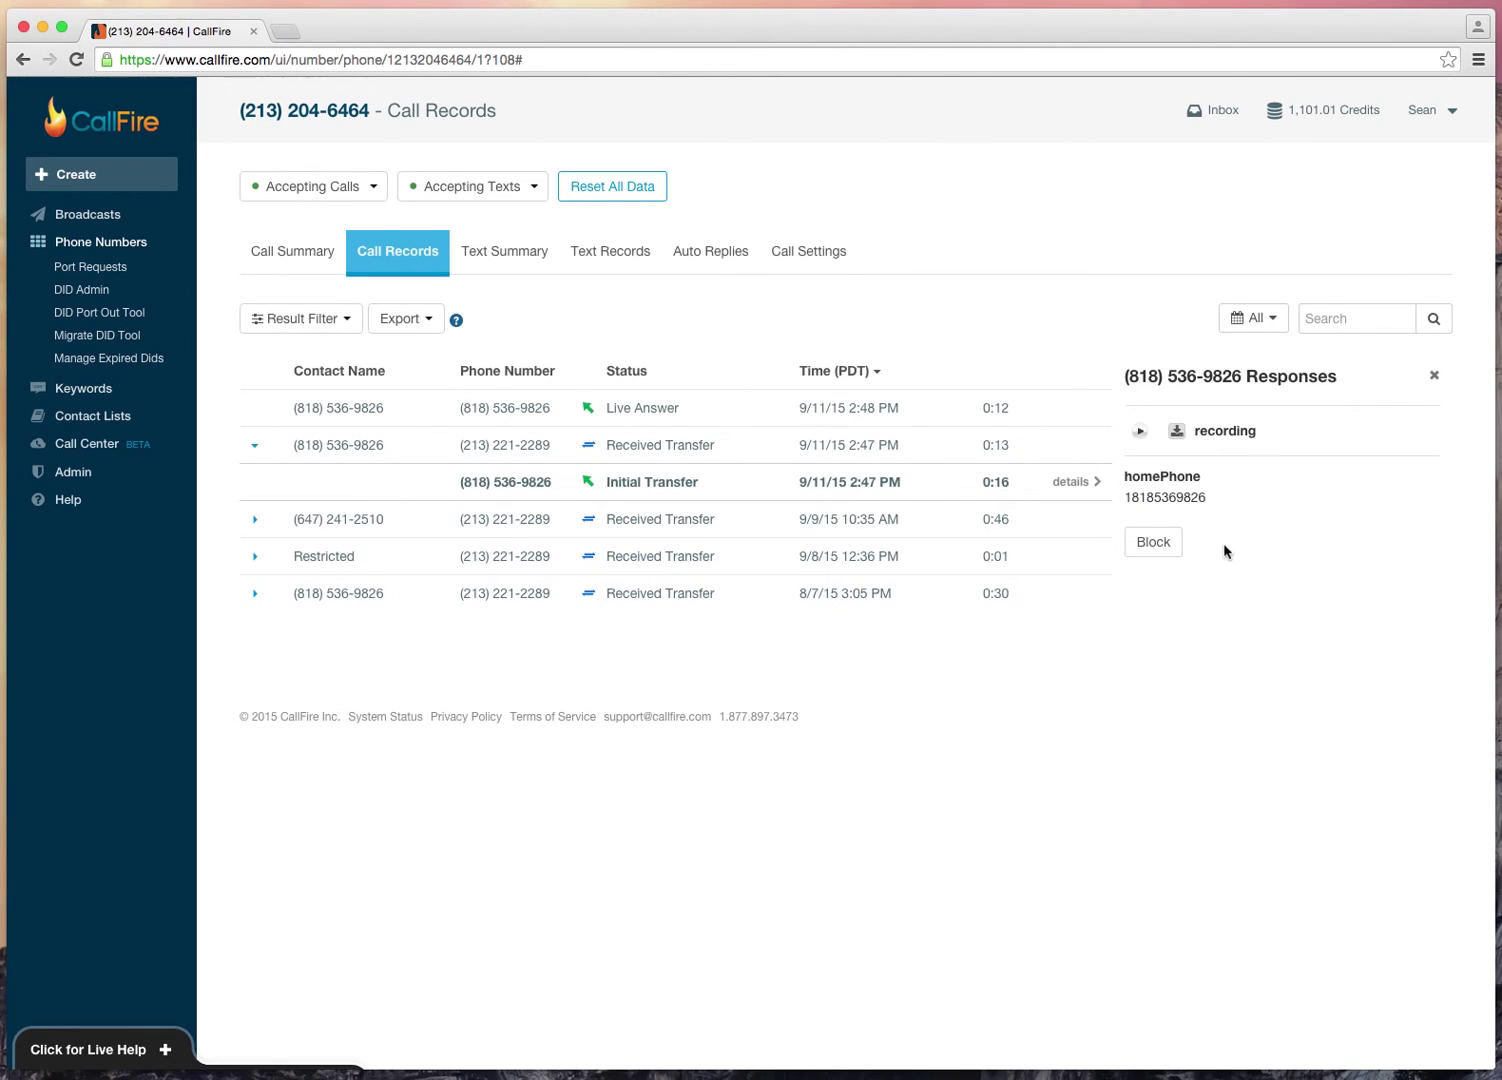
pyautogui.click(1435, 381)
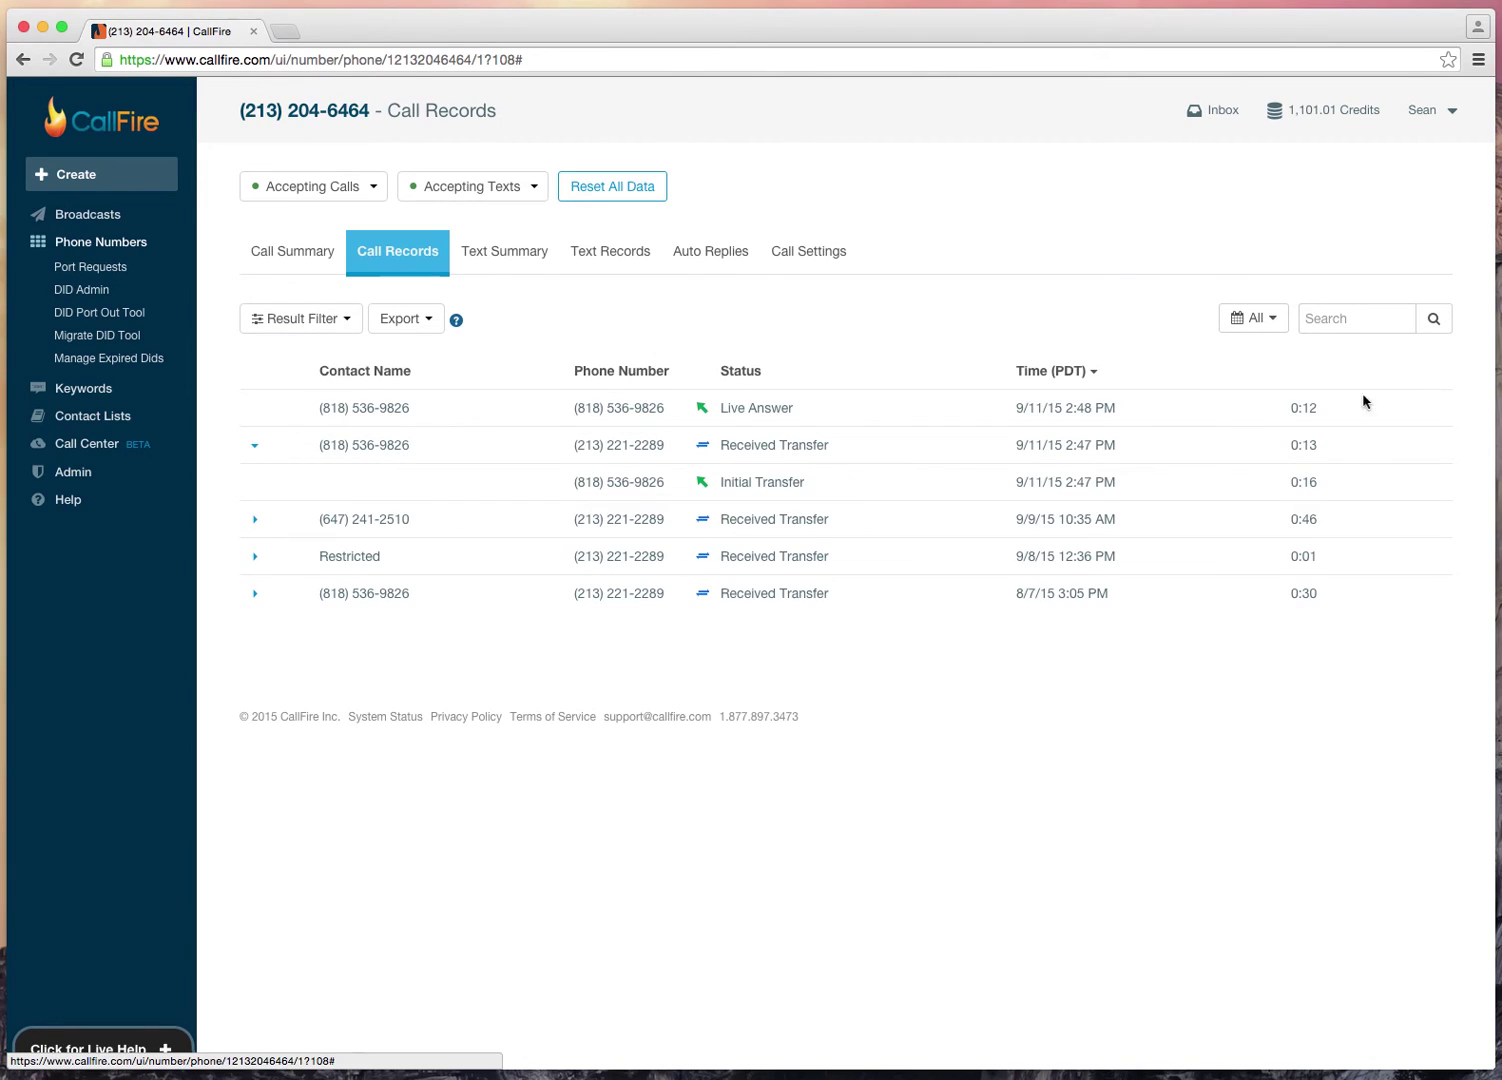
pyautogui.click(256, 447)
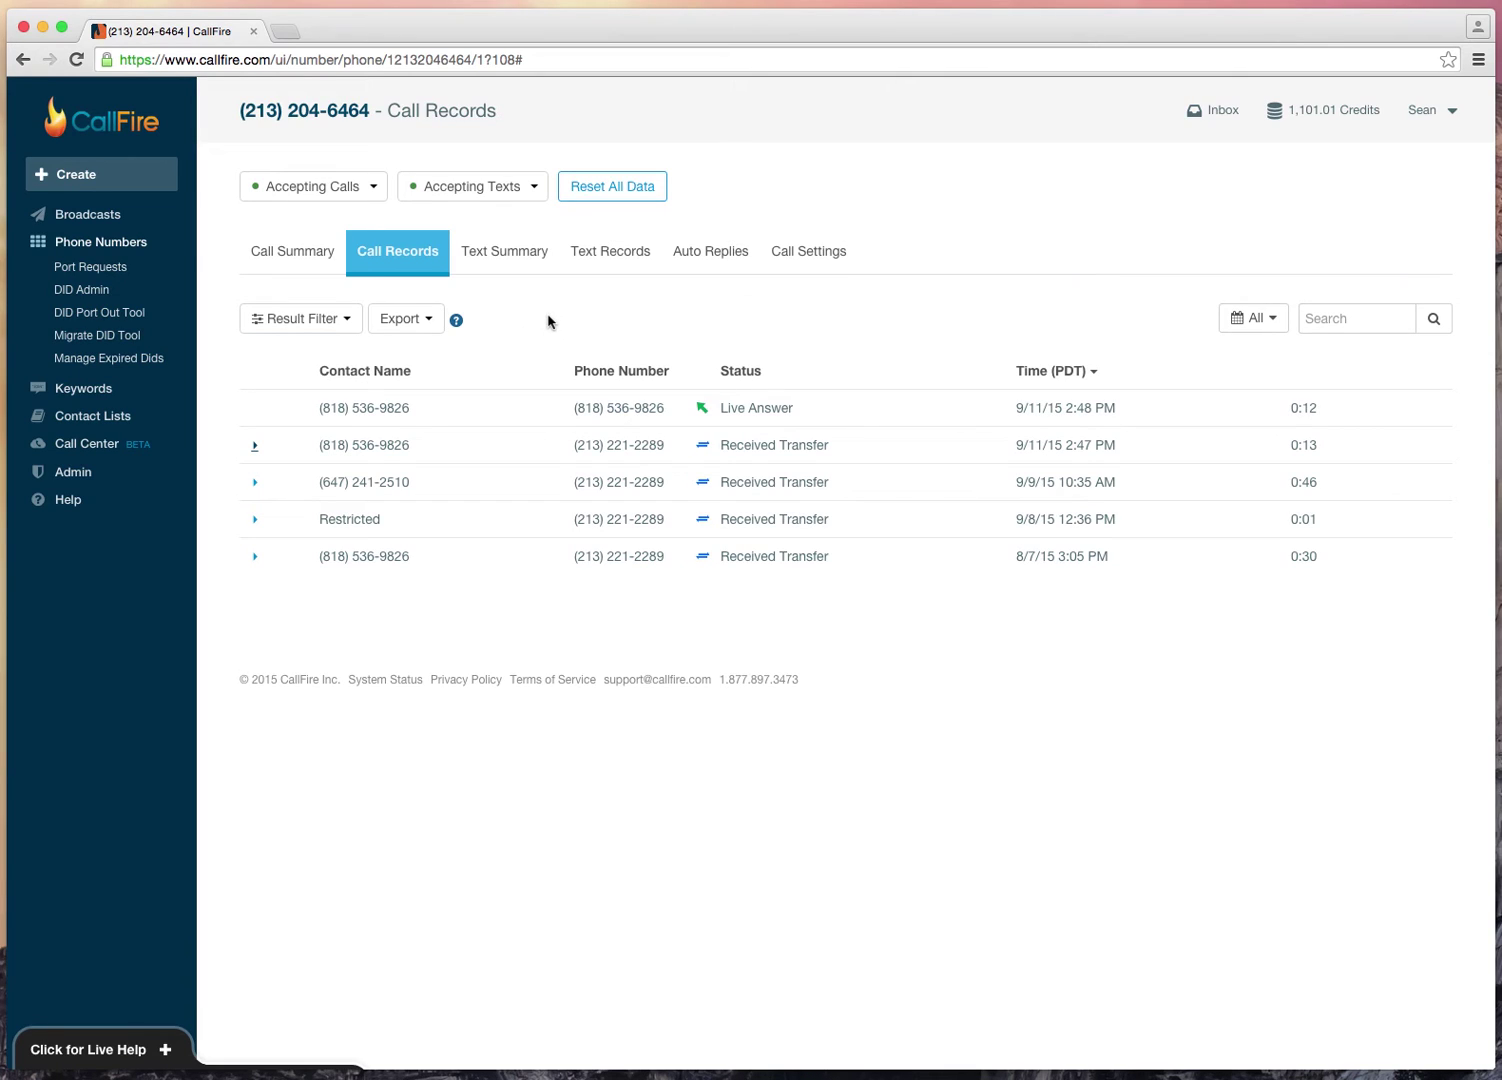
# Step: Dismiss the Export menu and filter Initial Transfer calls out of the call records
pyautogui.click(404, 329)
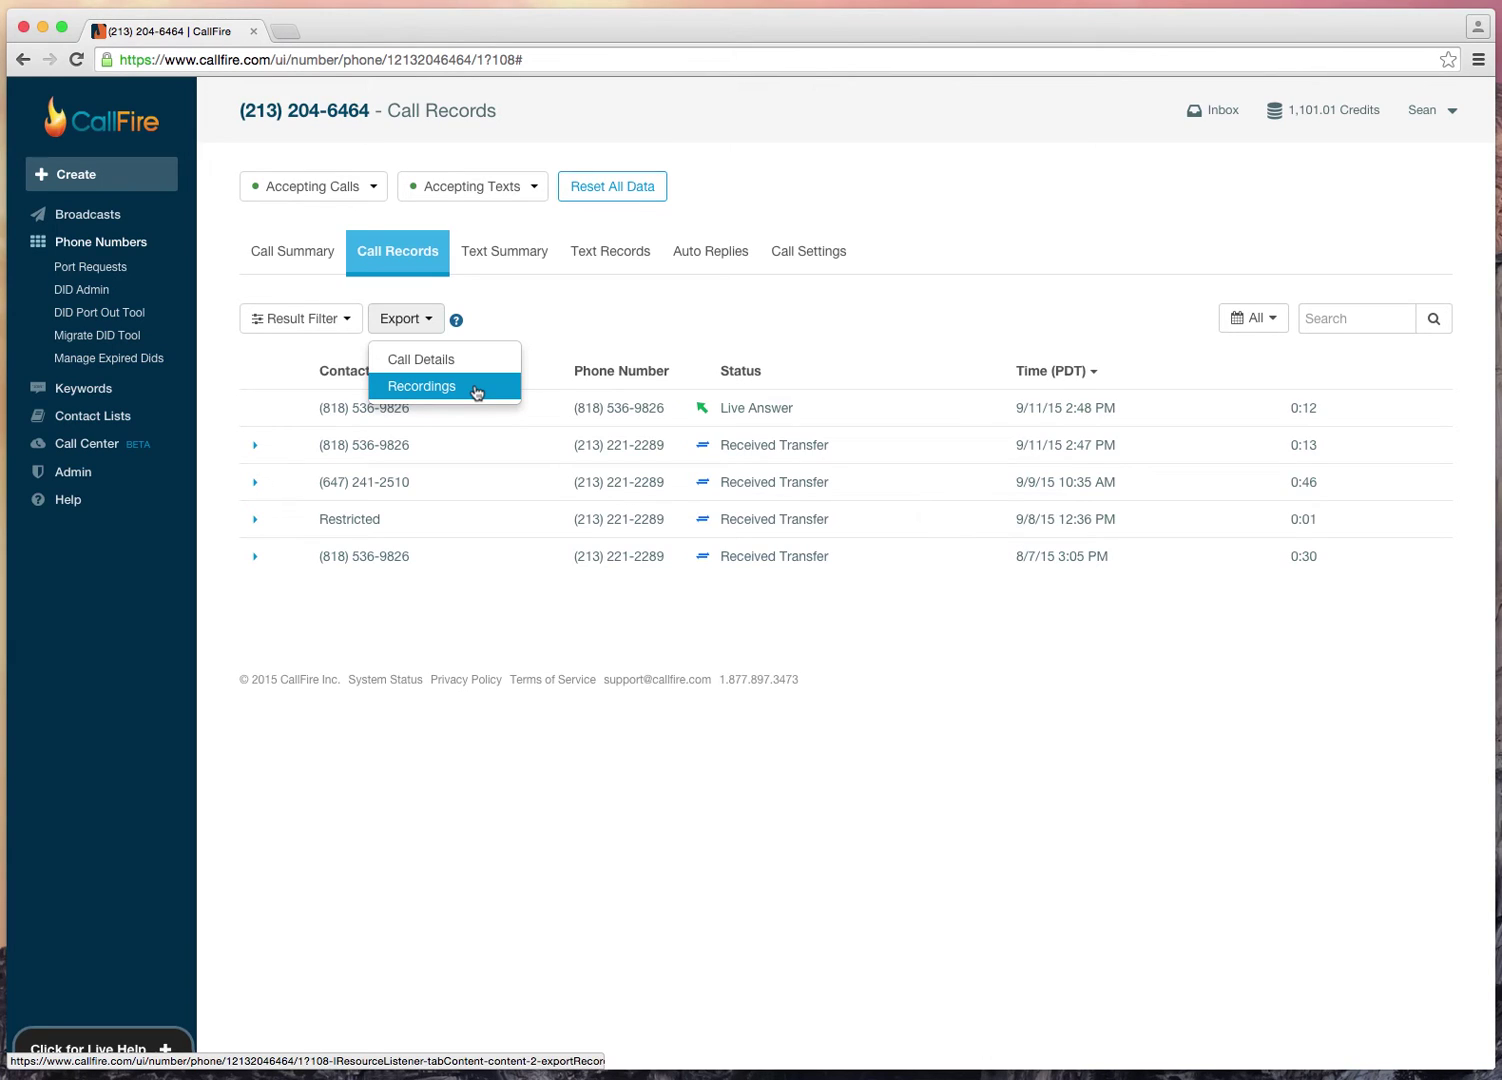
pyautogui.click(536, 315)
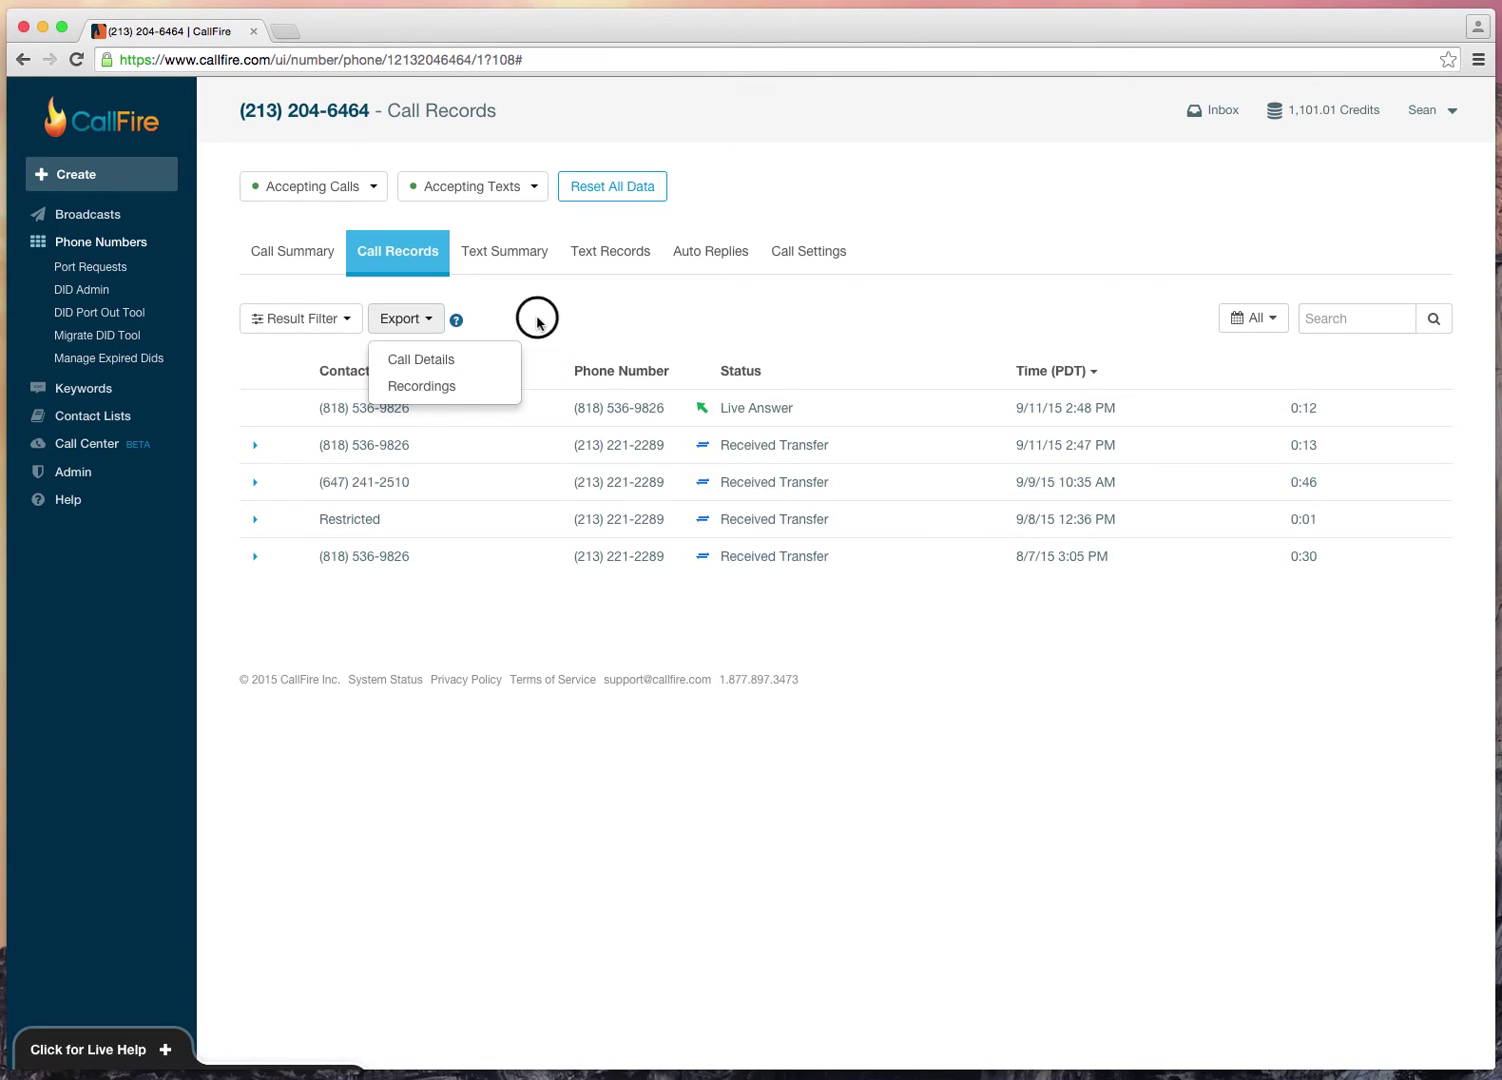
pyautogui.click(325, 320)
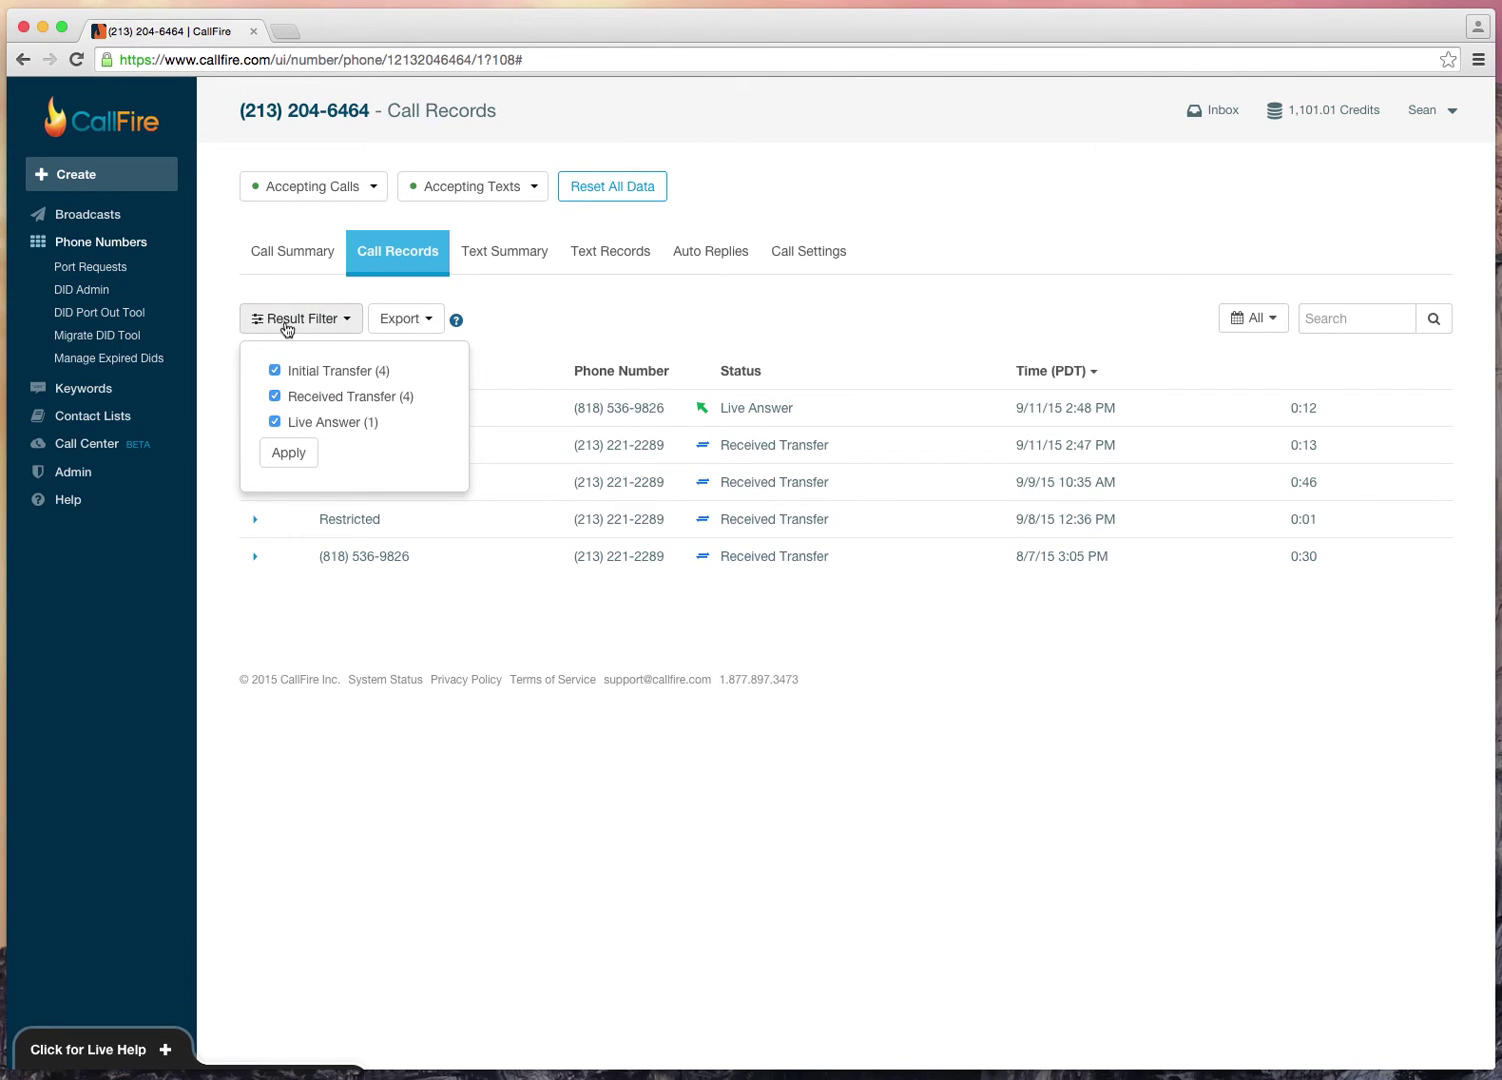
pyautogui.click(276, 372)
pyautogui.click(288, 453)
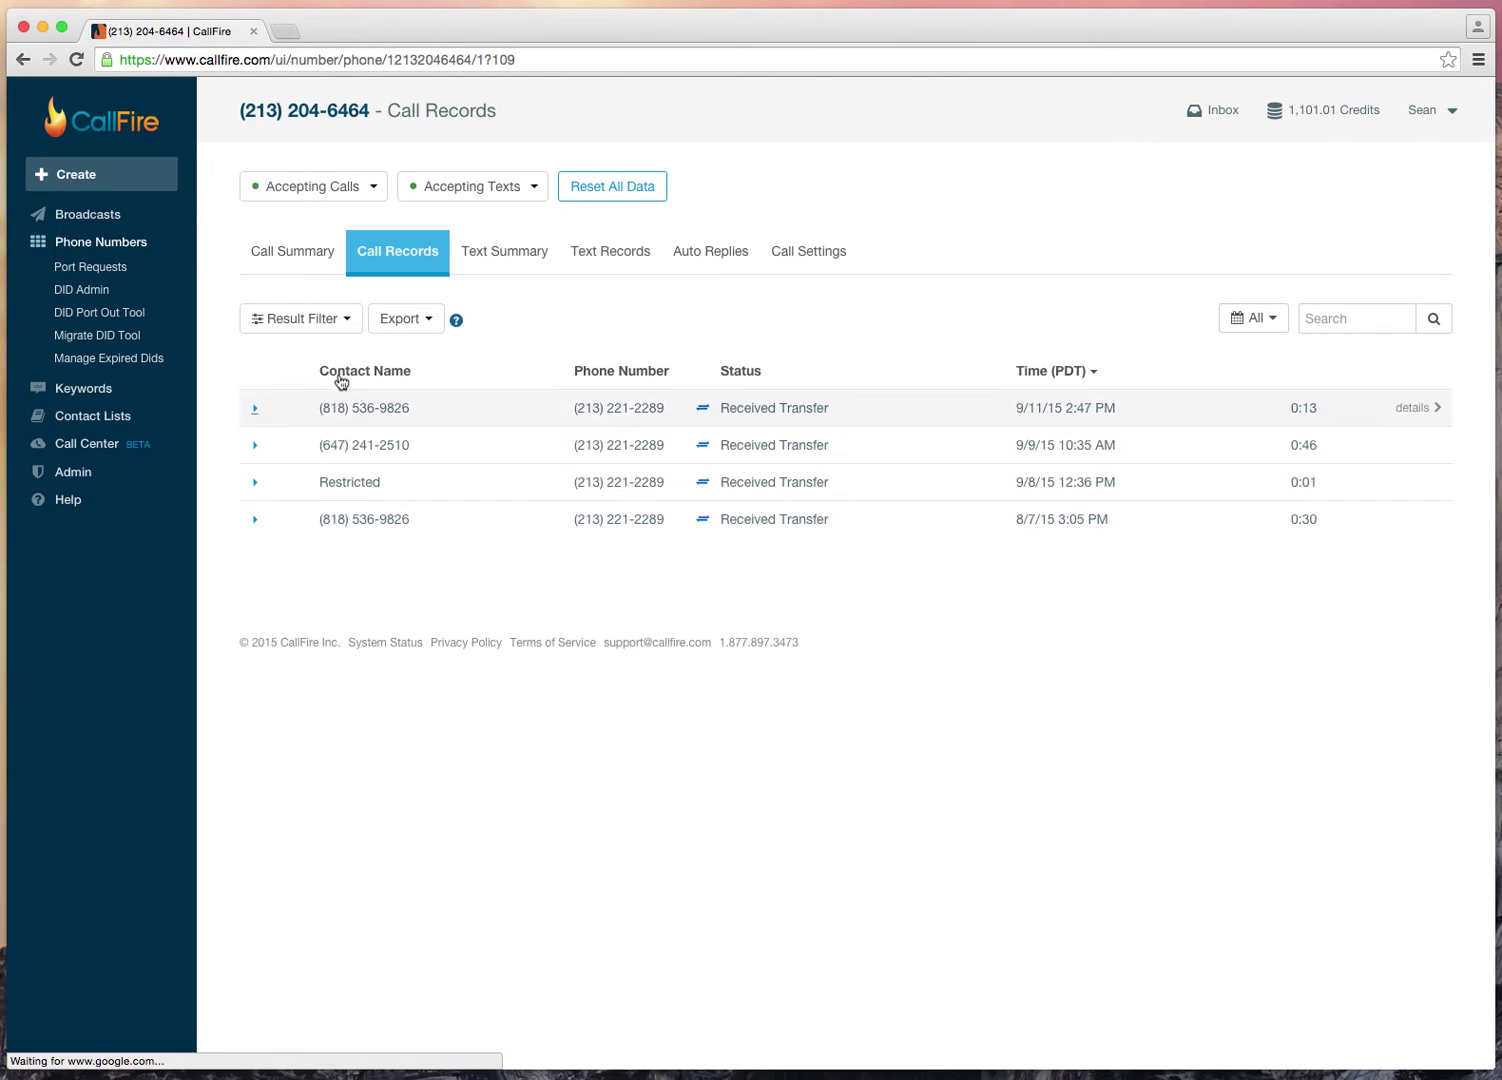
# Step: Narrow the result filter to Live Answer only, leaving the single 9/11/15 2:48 PM call
pyautogui.click(341, 318)
pyautogui.click(275, 396)
pyautogui.click(275, 422)
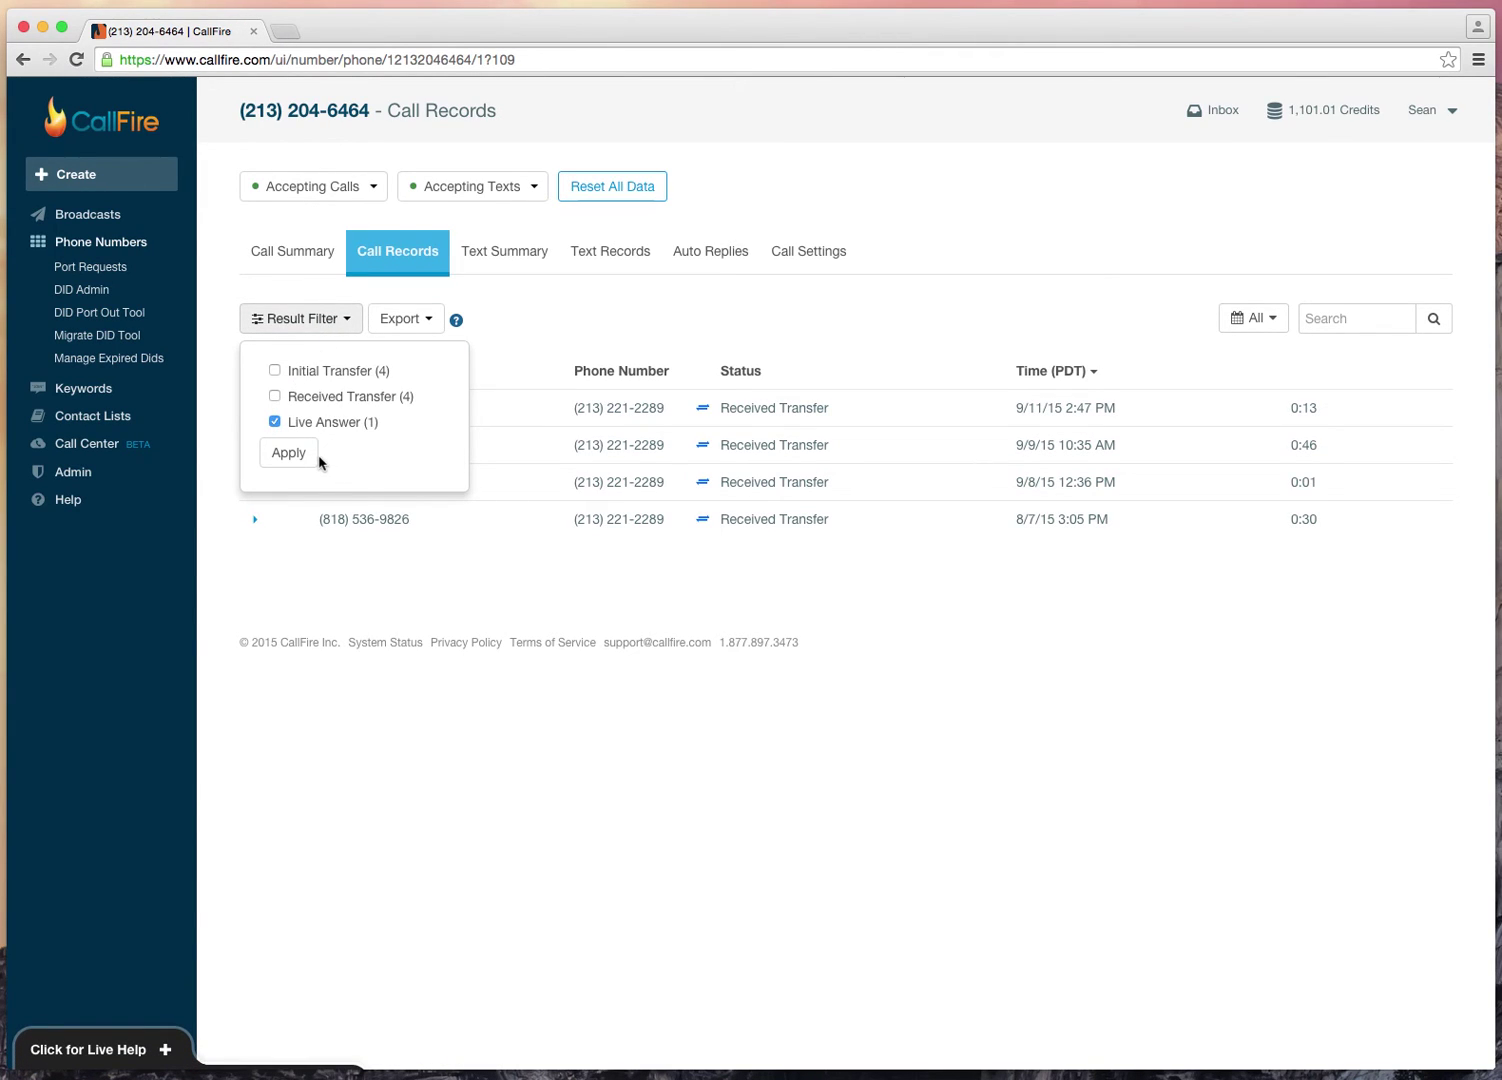
pyautogui.click(287, 456)
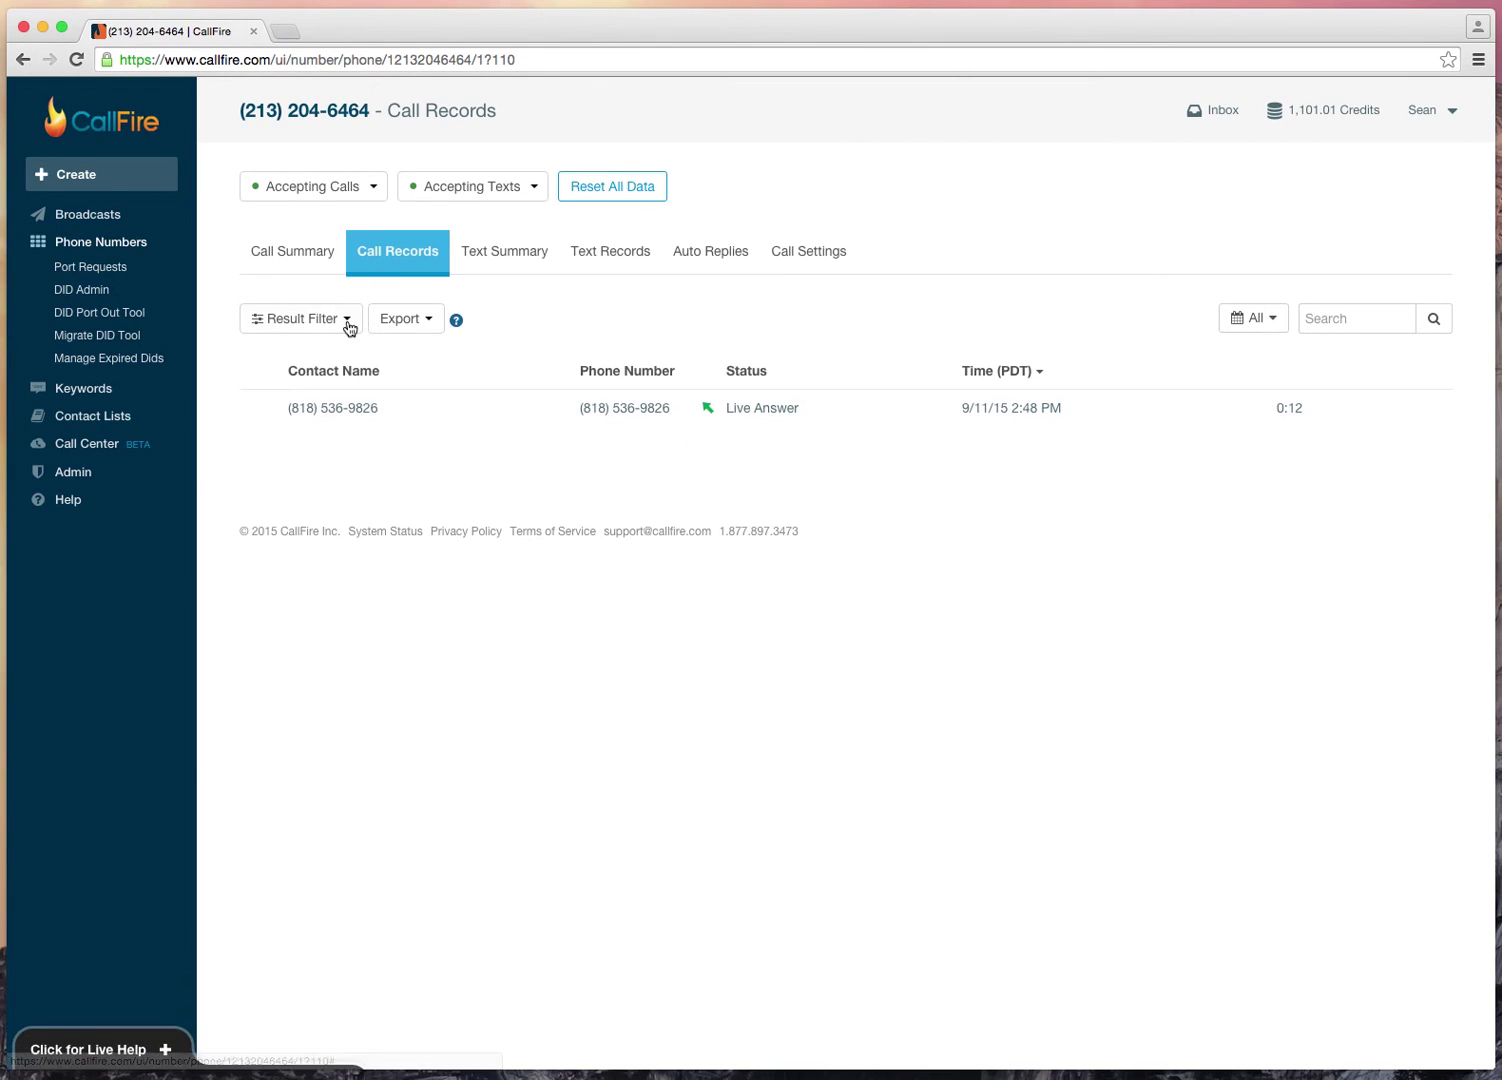
# Step: Clear the result filter so all five call records are listed again
pyautogui.click(345, 322)
pyautogui.click(292, 455)
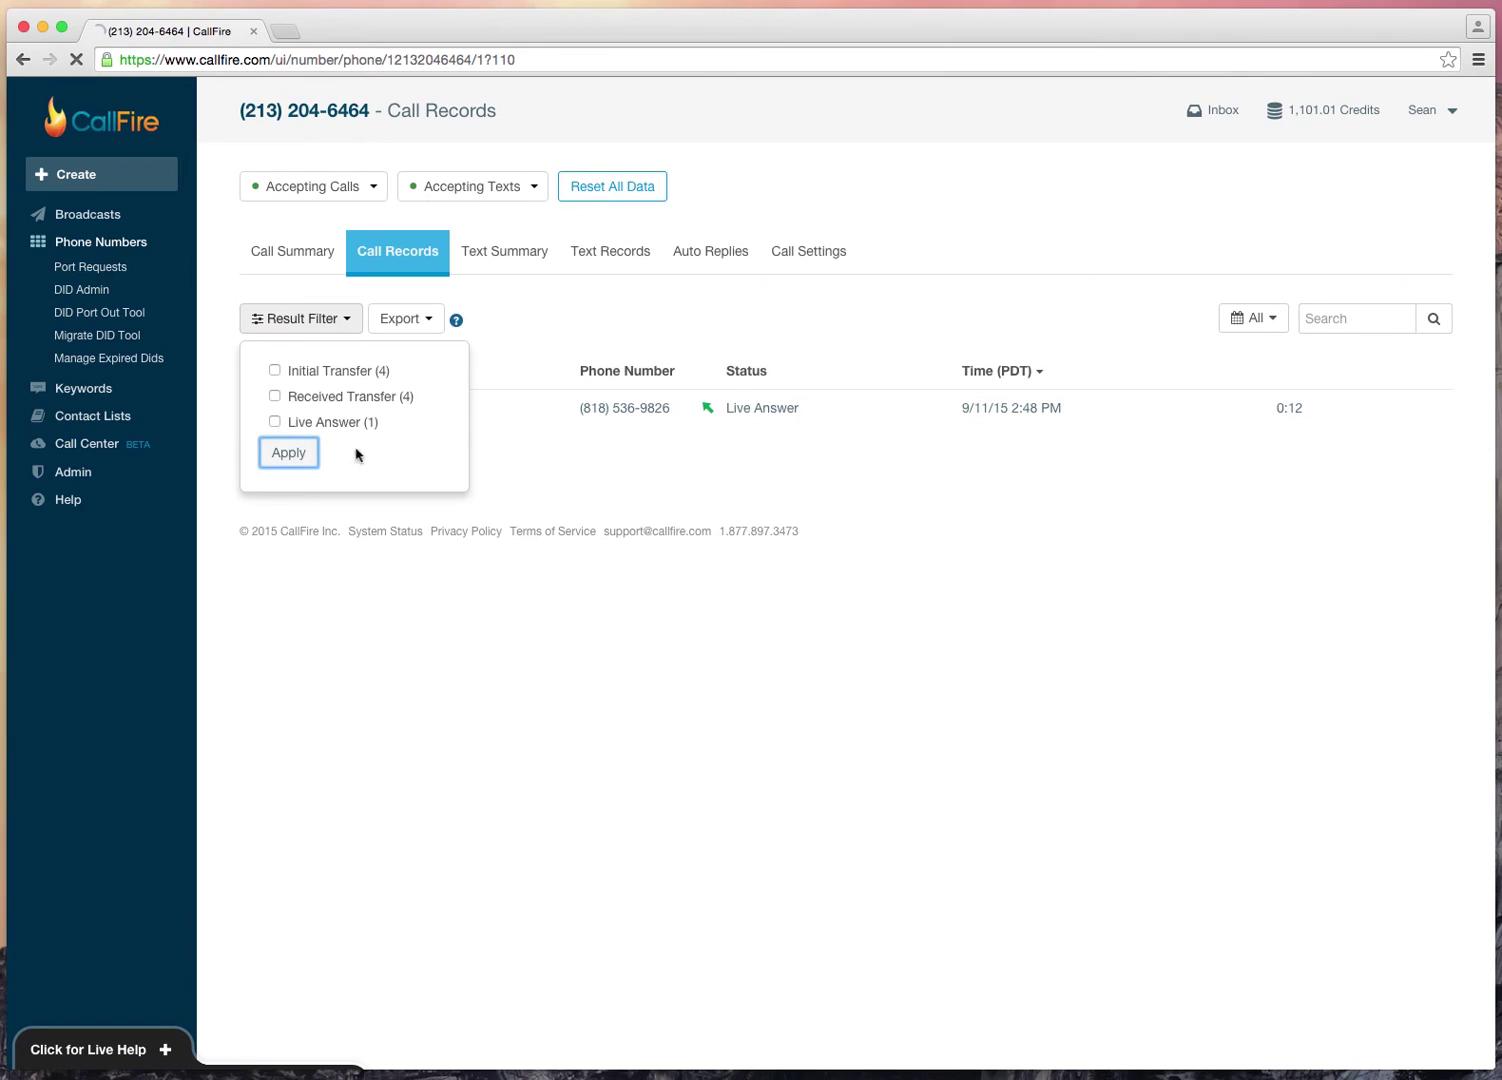
pyautogui.click(1251, 332)
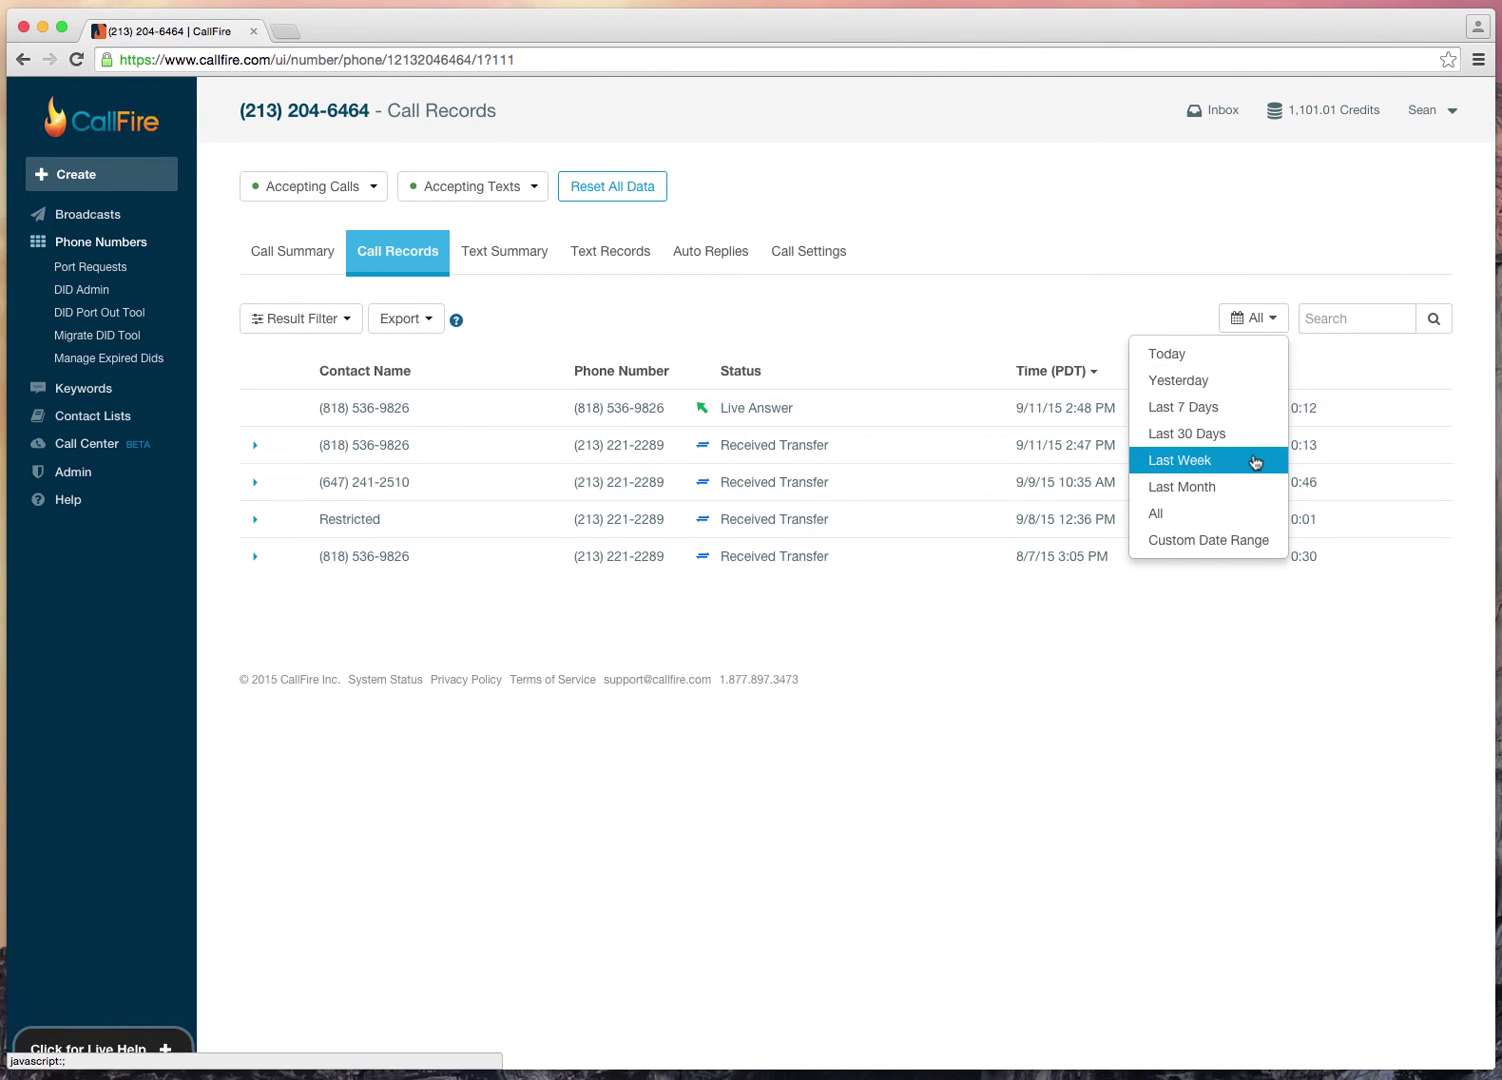
# Step: Check Text Records and Text Summary, then open Auto Replies and start a new auto reply
pyautogui.click(1050, 325)
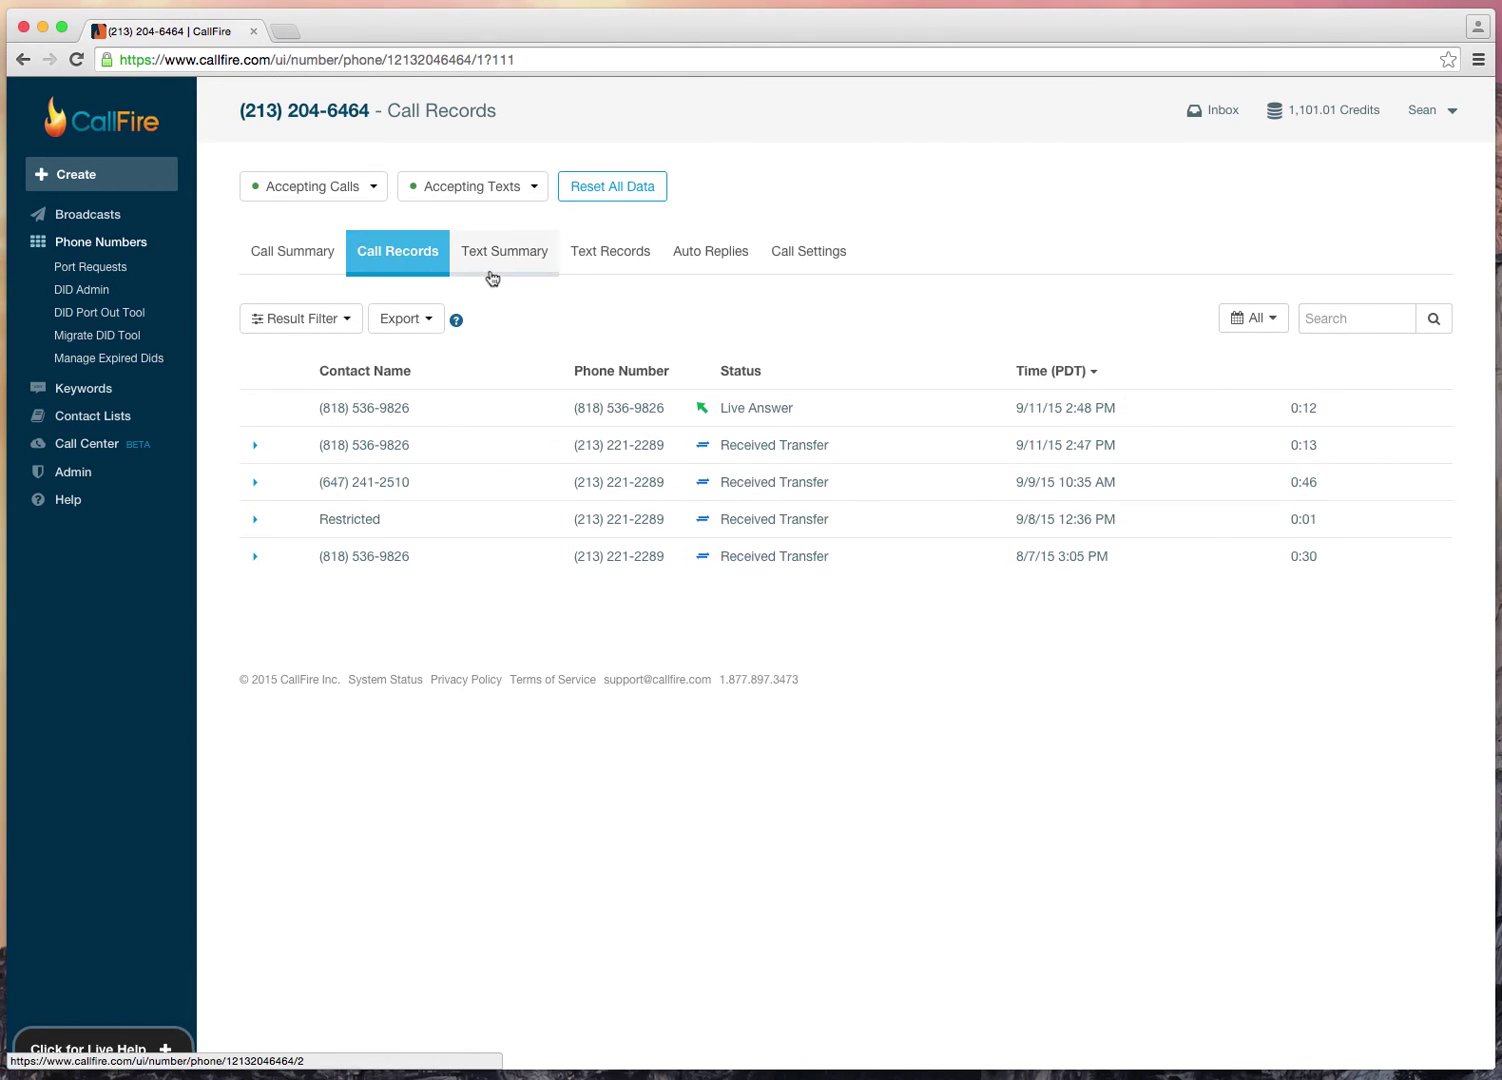
pyautogui.click(620, 278)
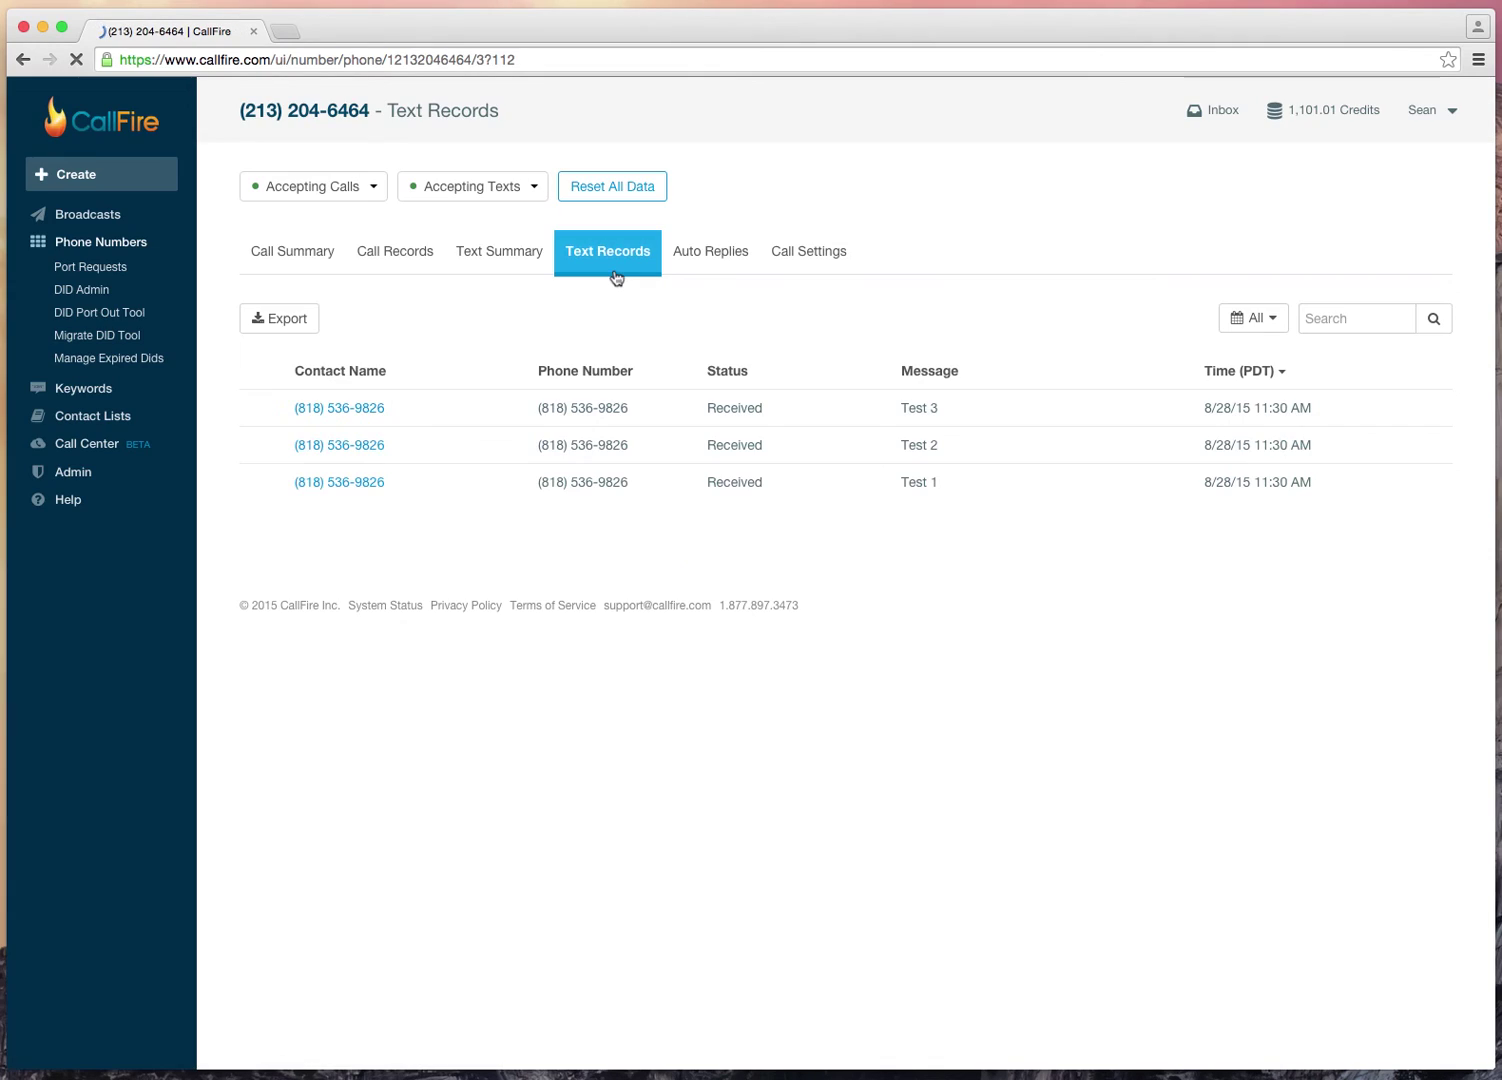
pyautogui.click(522, 264)
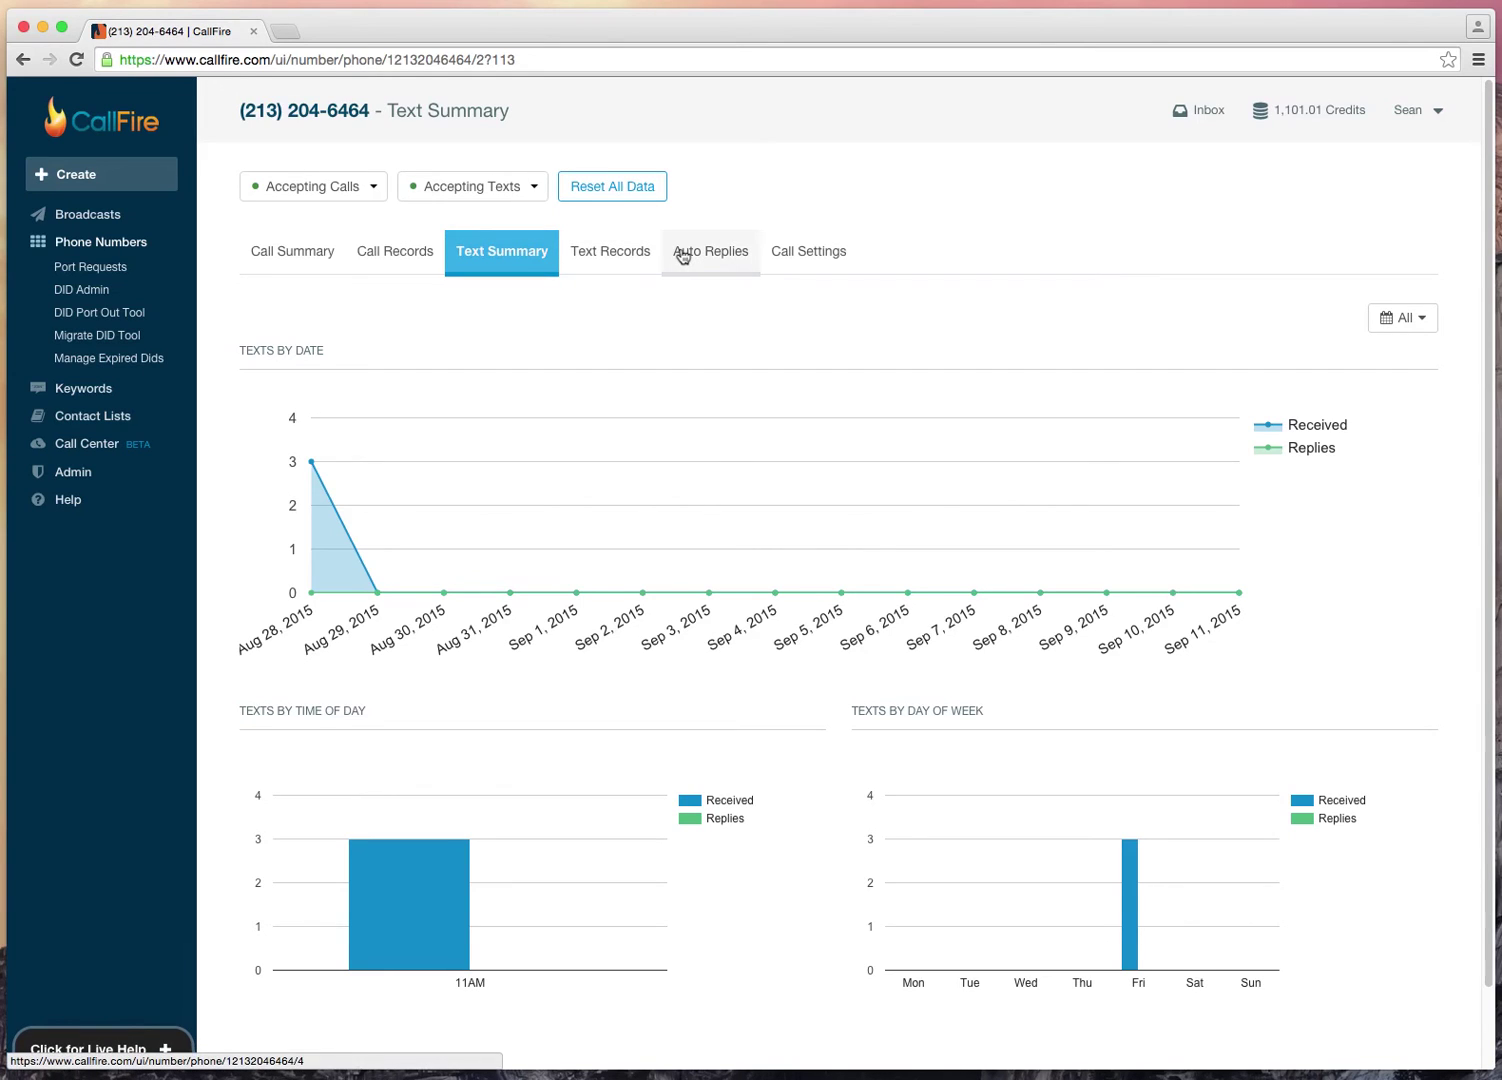
pyautogui.click(699, 259)
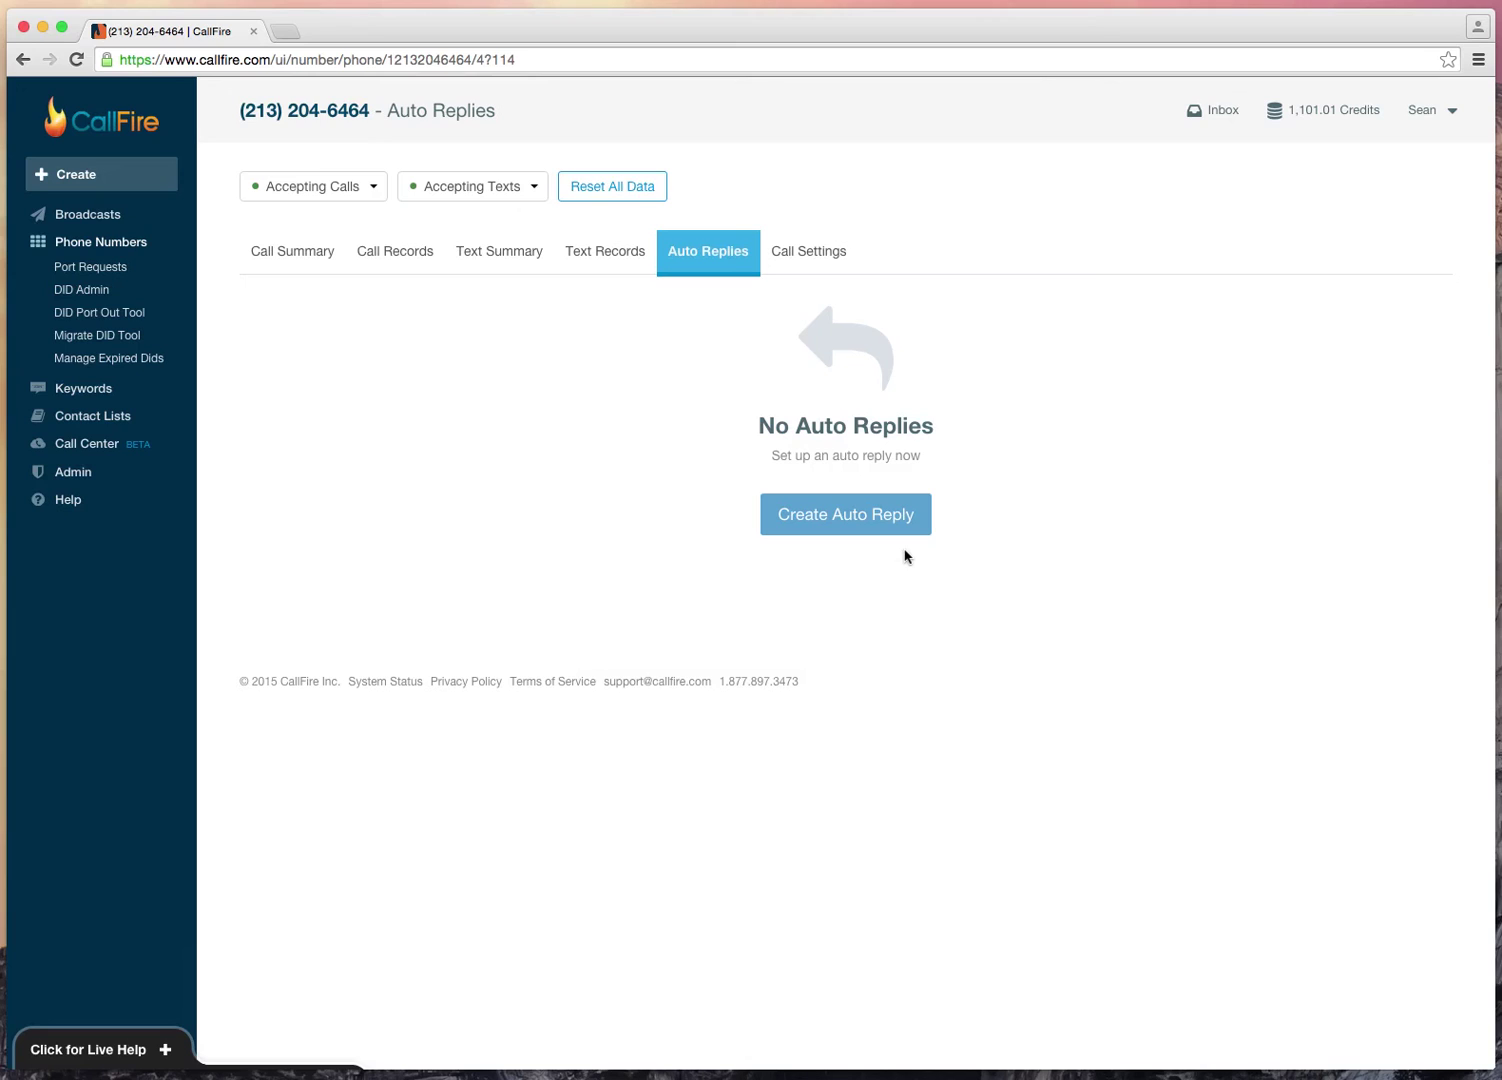
pyautogui.click(849, 526)
pyautogui.click(849, 520)
pyautogui.write('Thanks ')
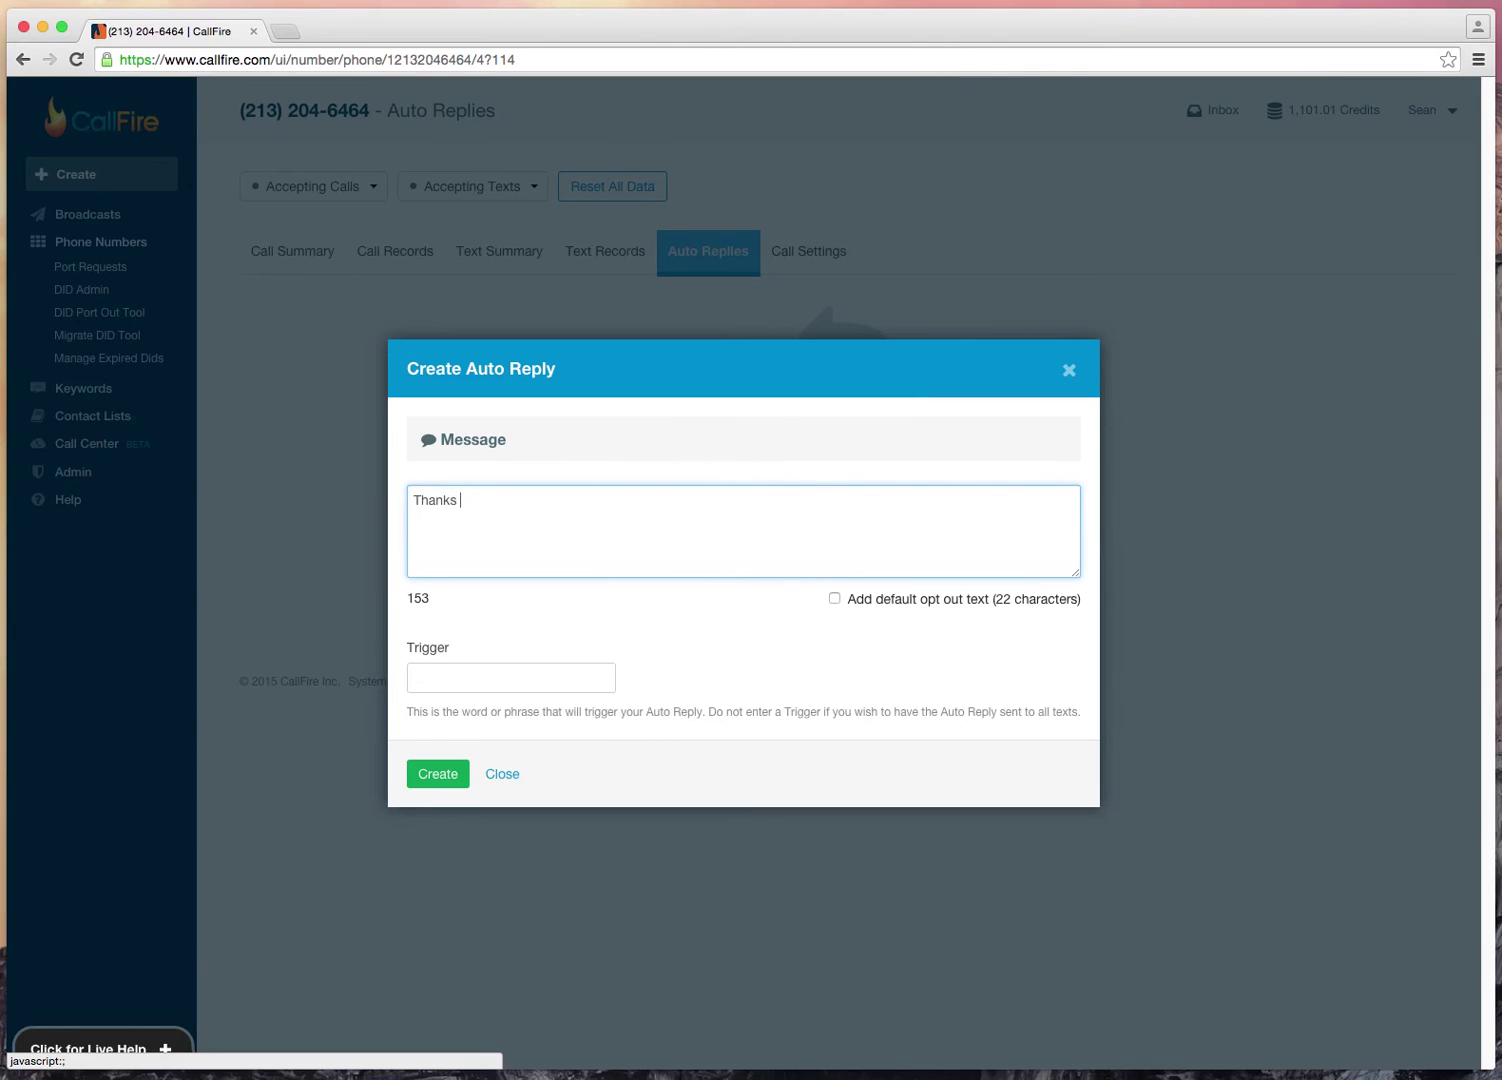
pyautogui.write('for text messaging me!')
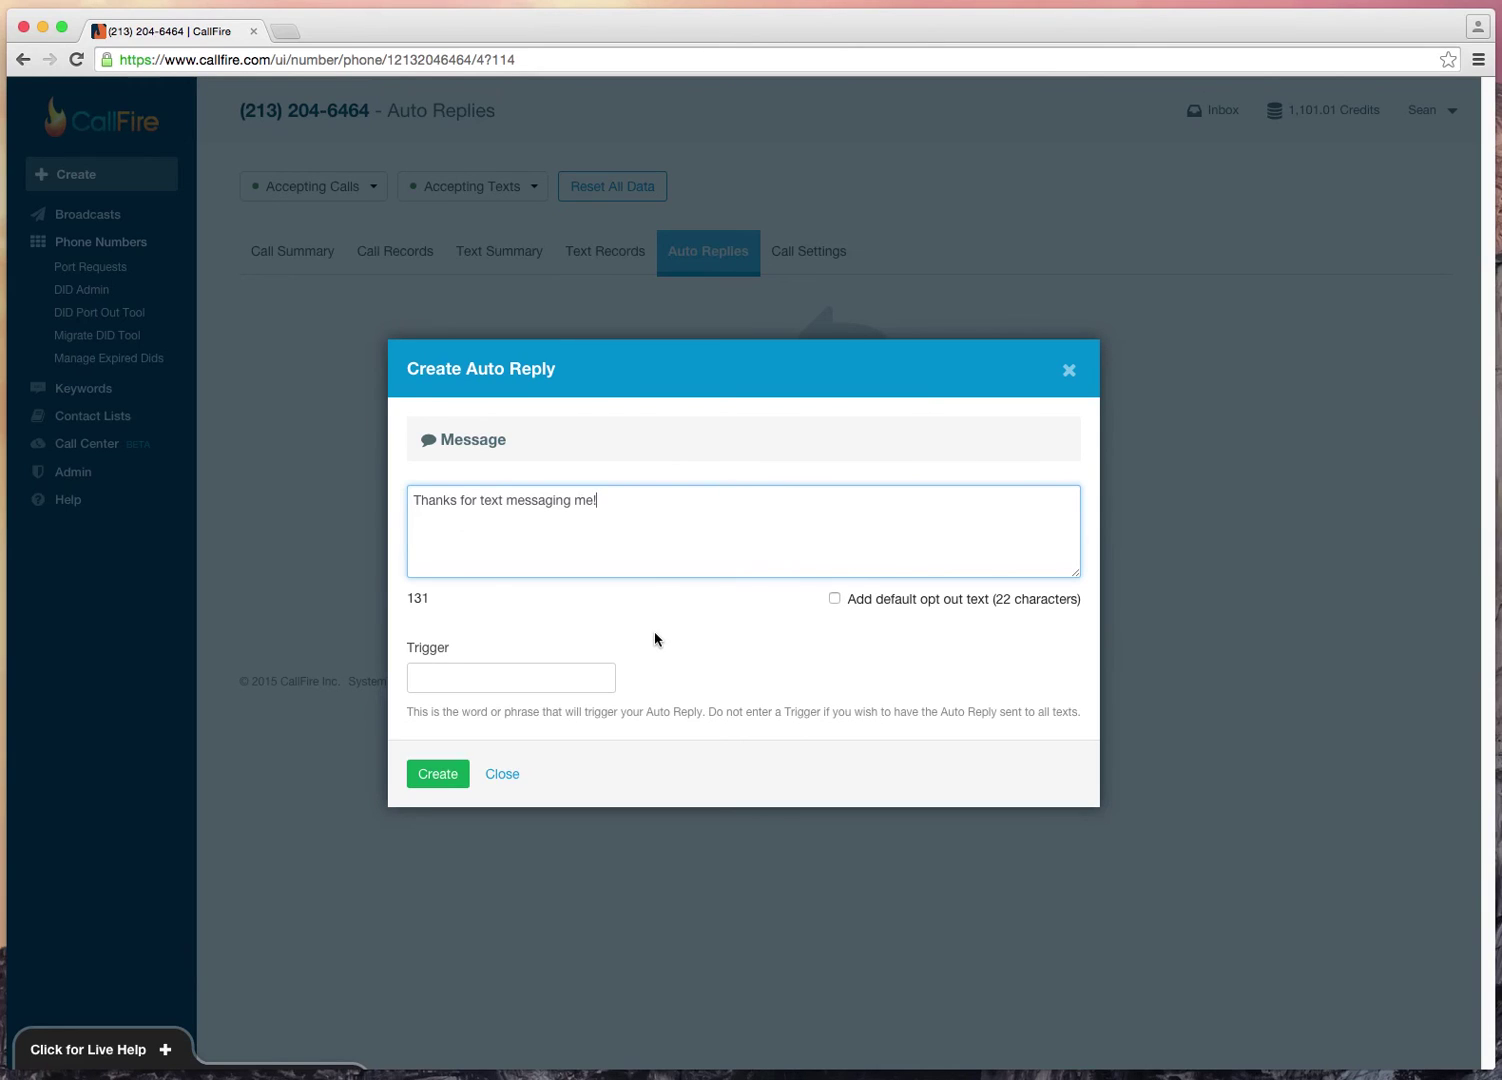
pyautogui.click(572, 677)
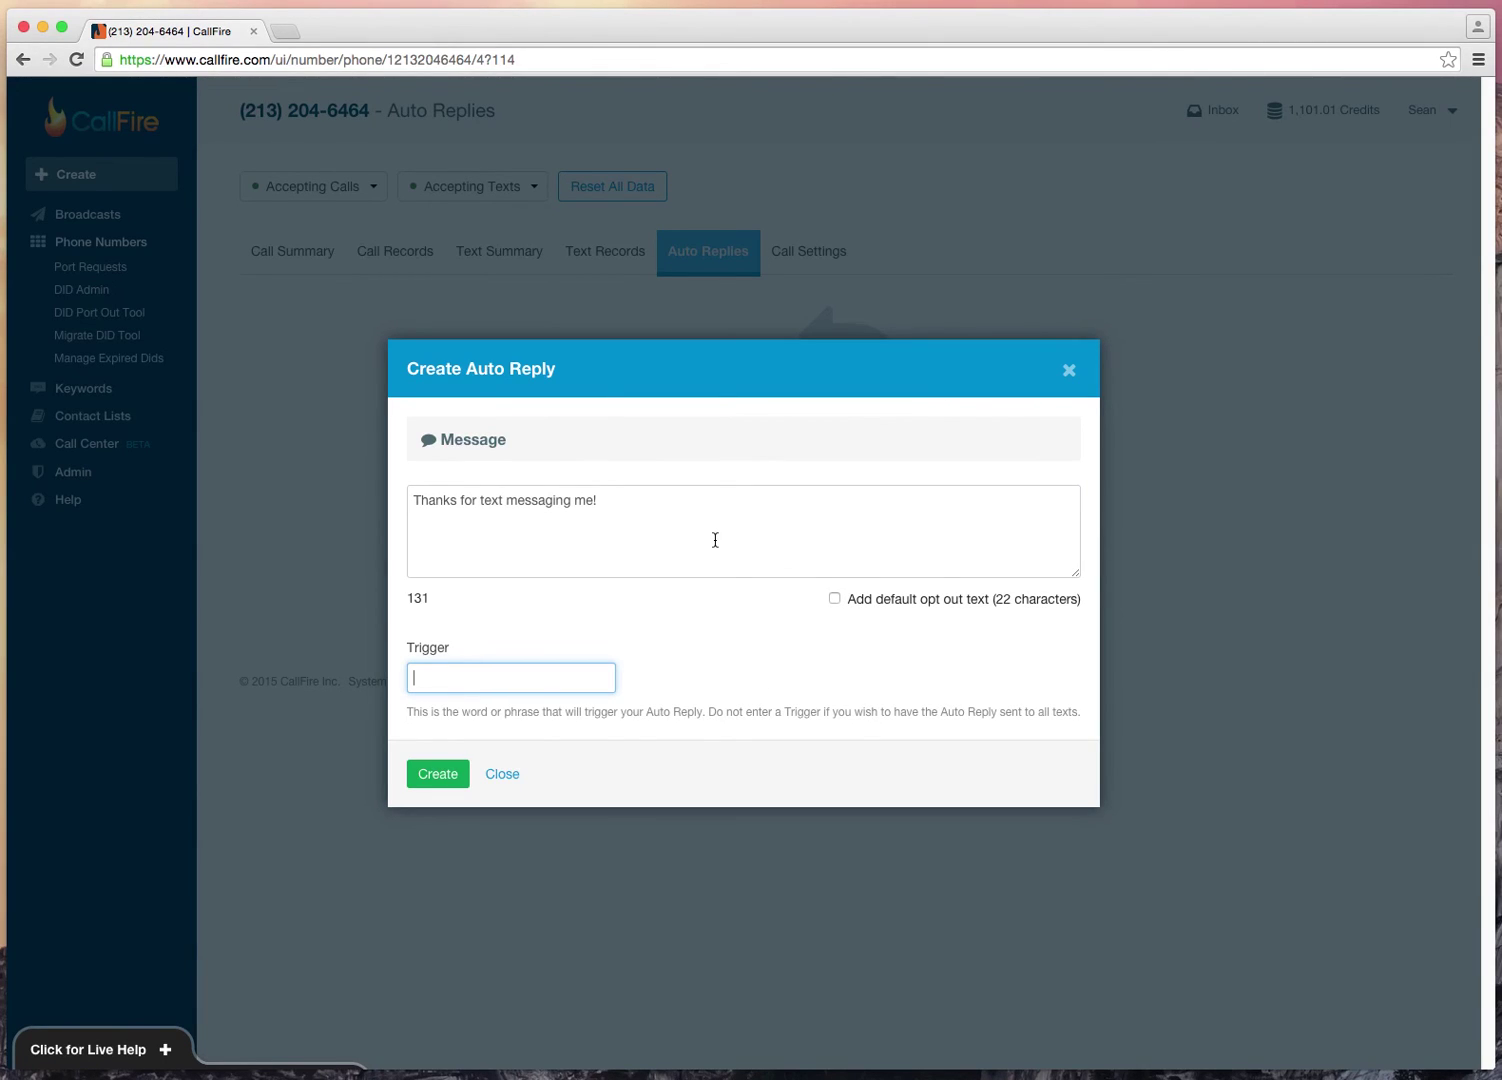
pyautogui.write('hi')
pyautogui.doubleClick(472, 678)
pyautogui.tripleClick(672, 542)
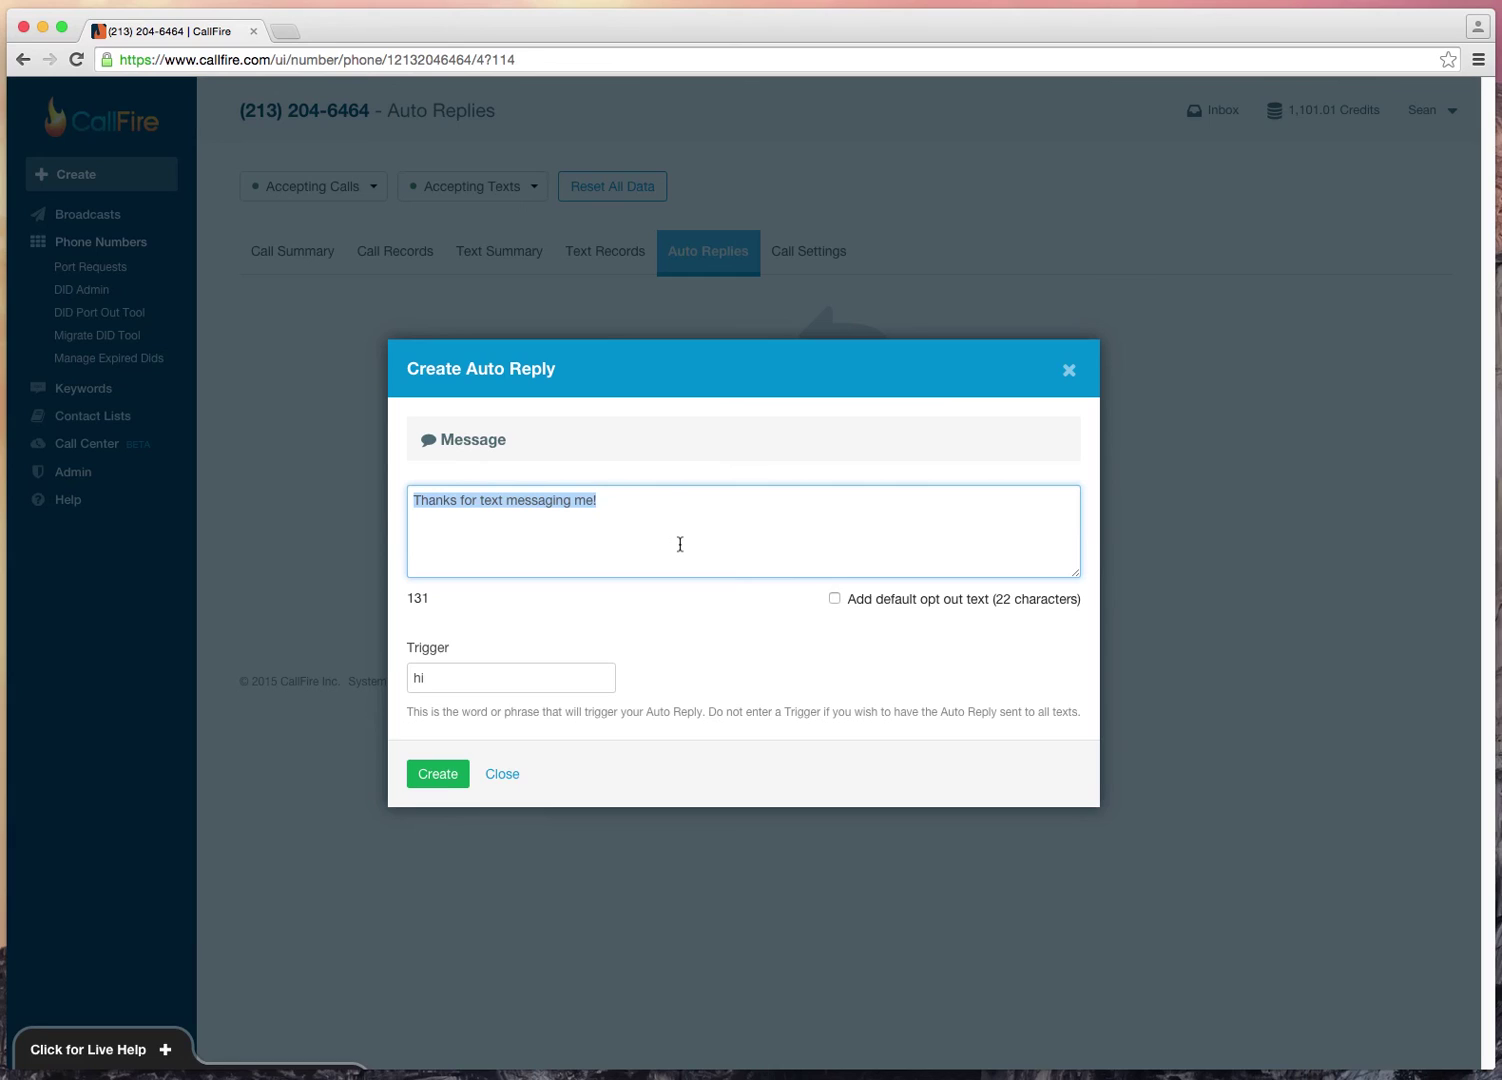
pyautogui.doubleClick(548, 669)
pyautogui.write('Yes')
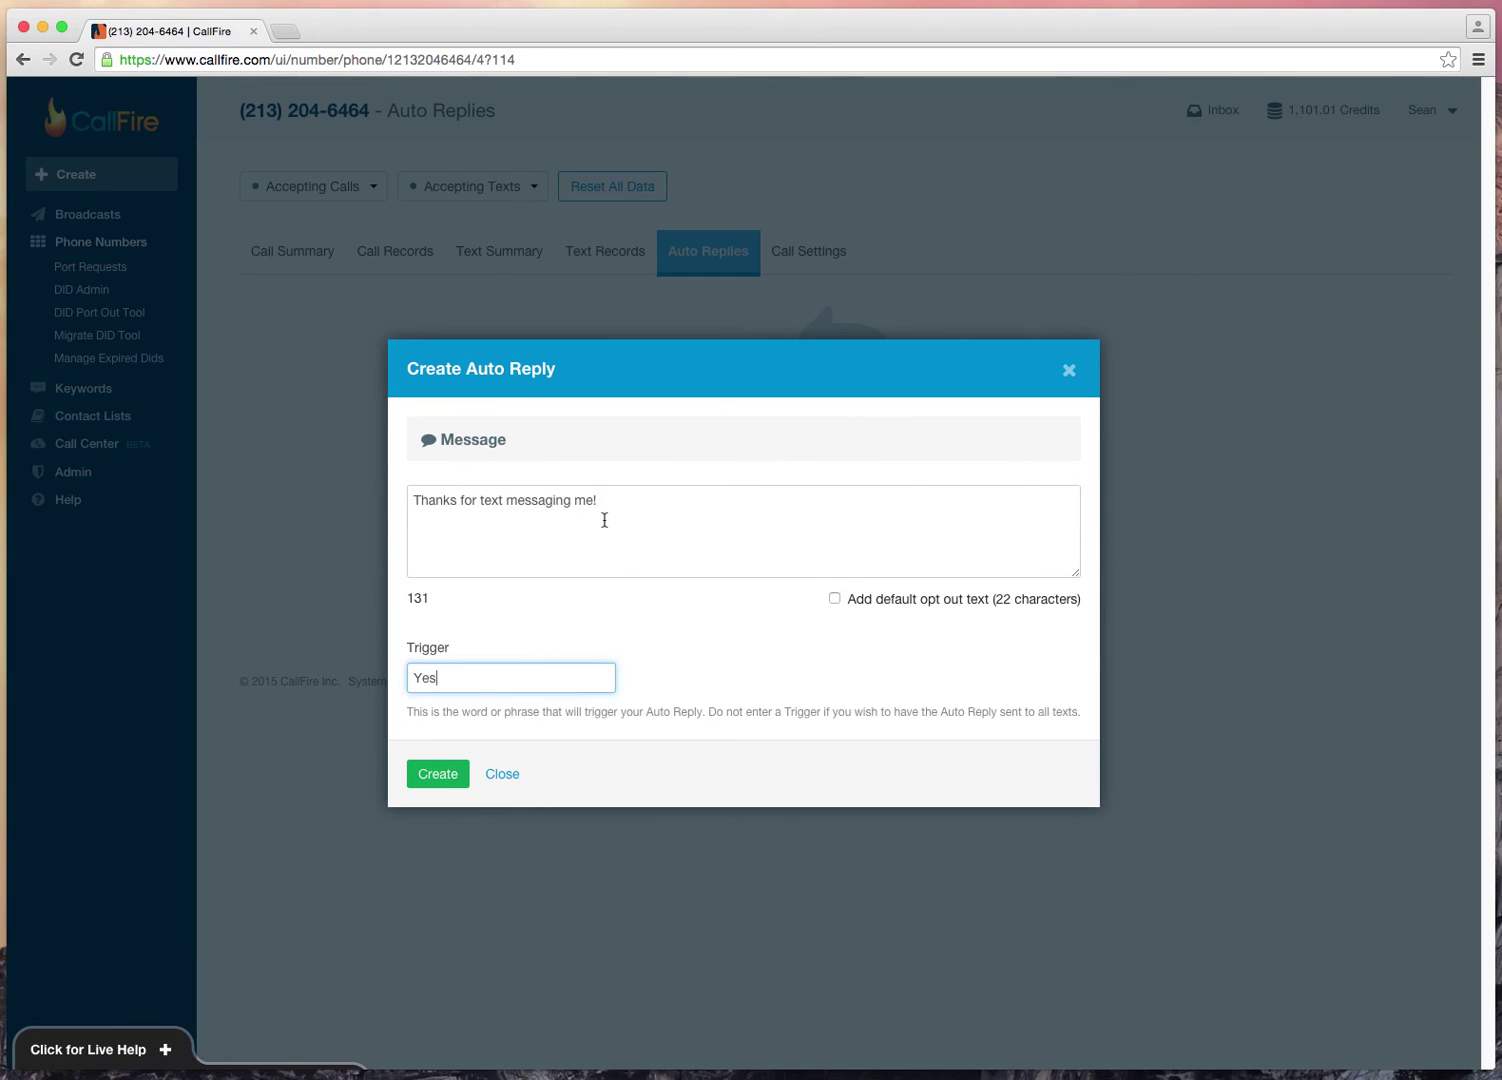
pyautogui.tripleClick(605, 516)
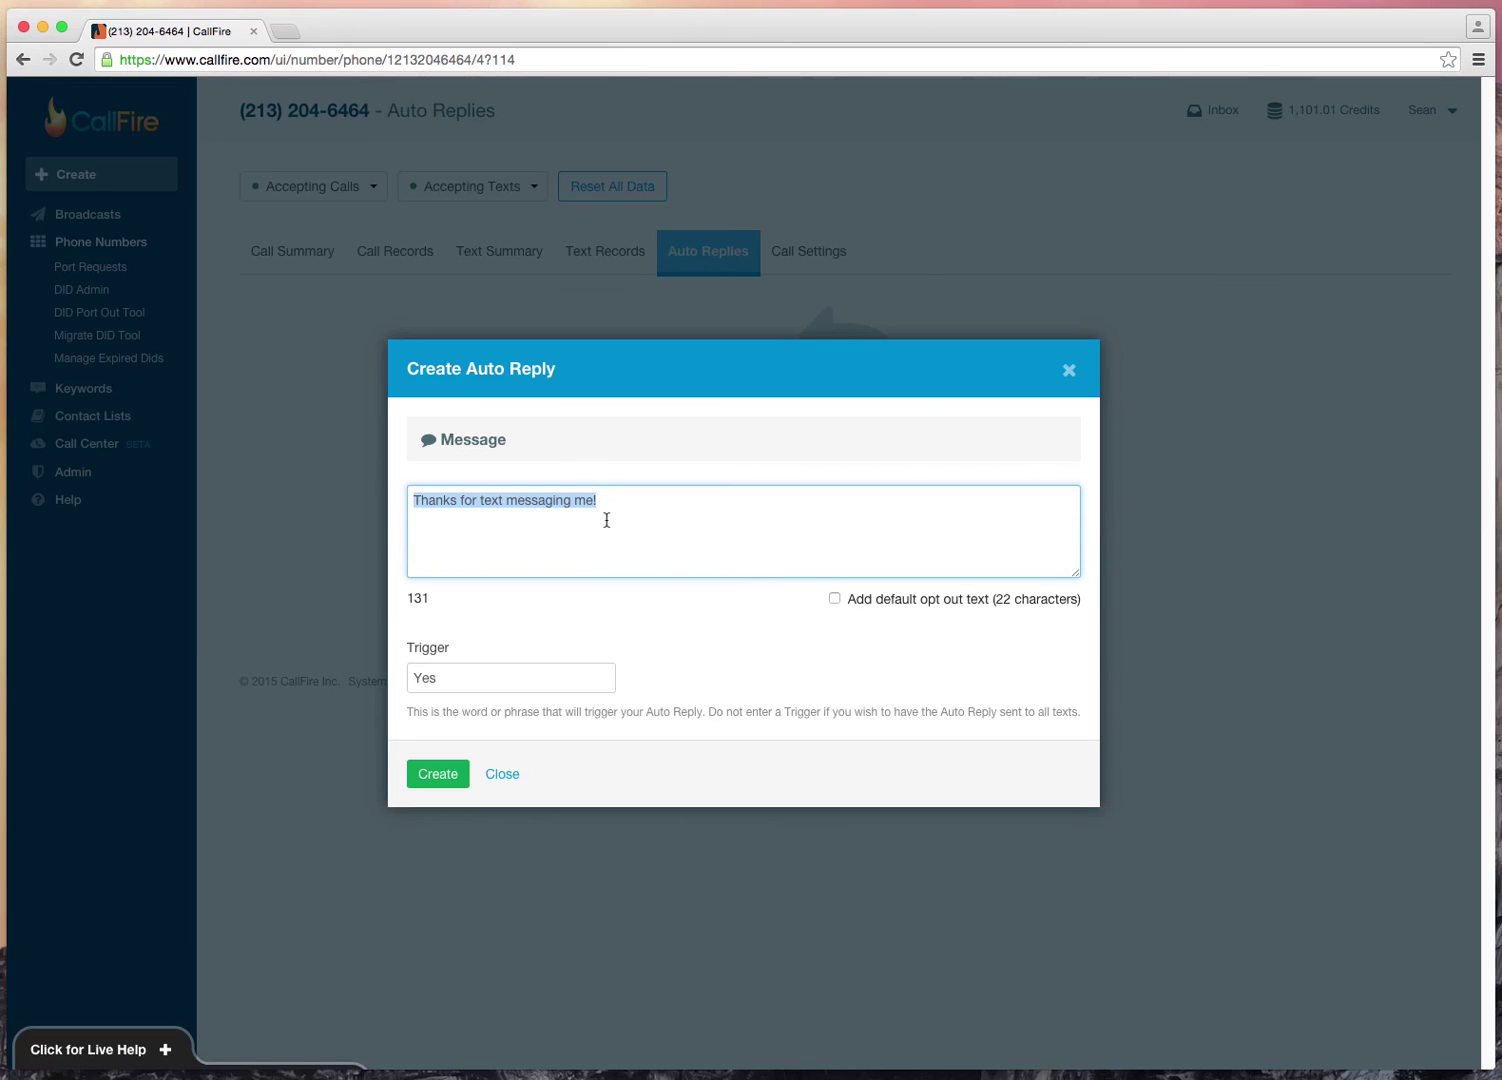
pyautogui.write('Thank')
pyautogui.press('super+a')
pyautogui.write("Glad you'll make it!")
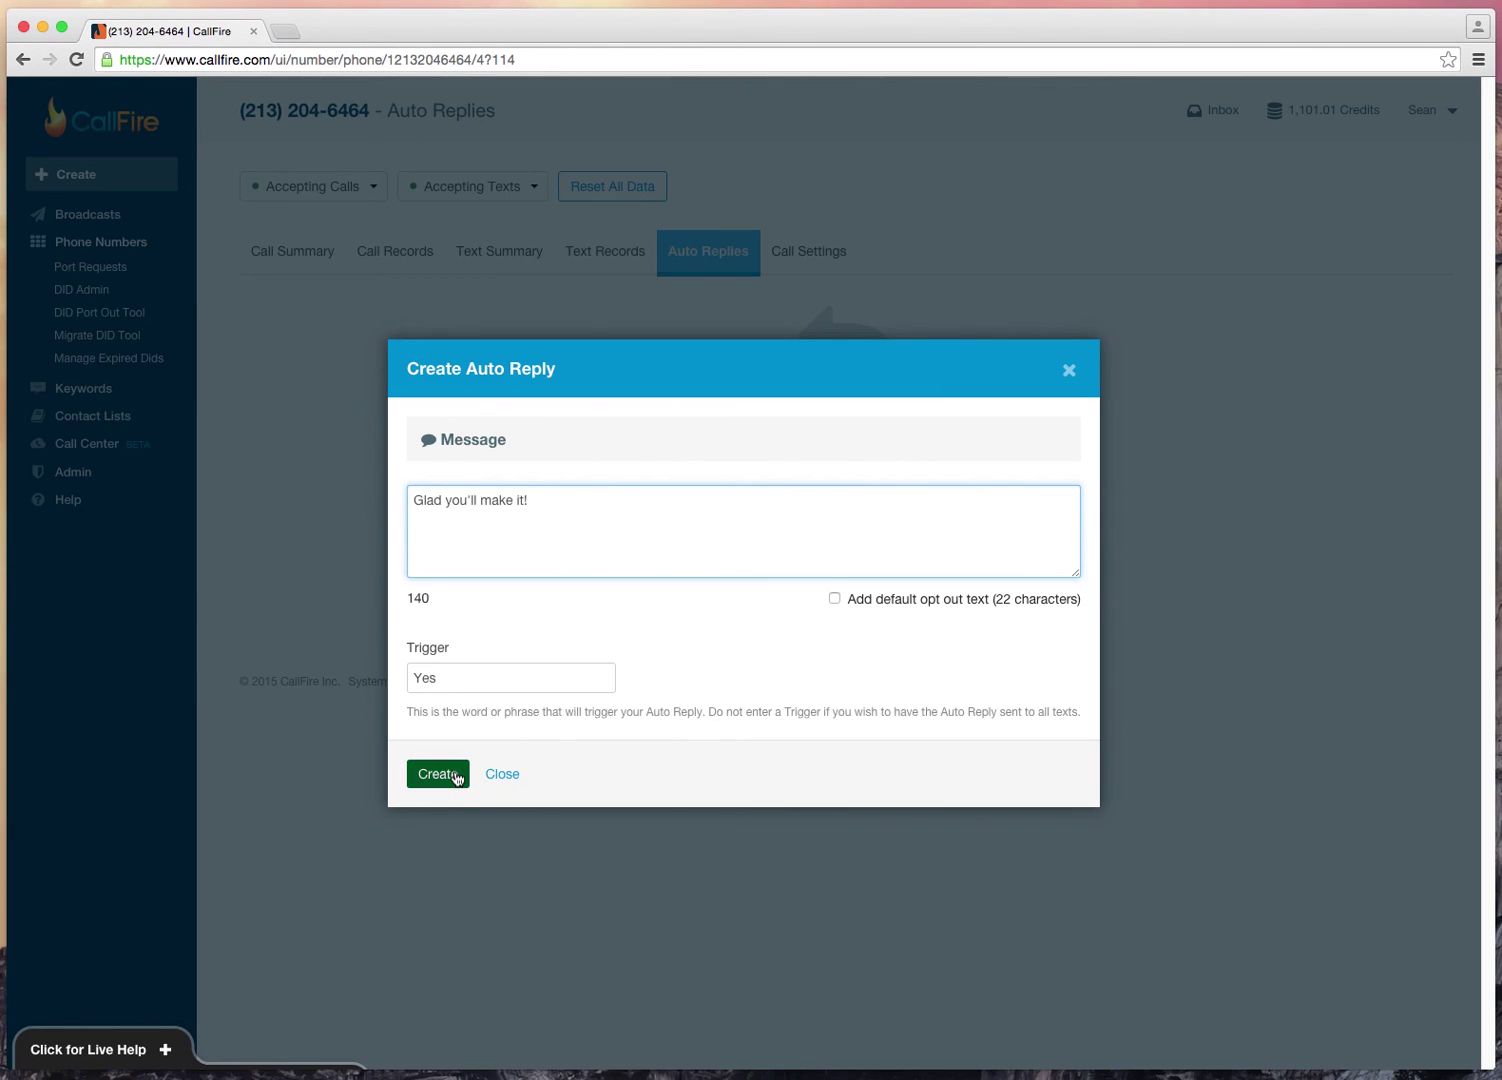
pyautogui.click(502, 775)
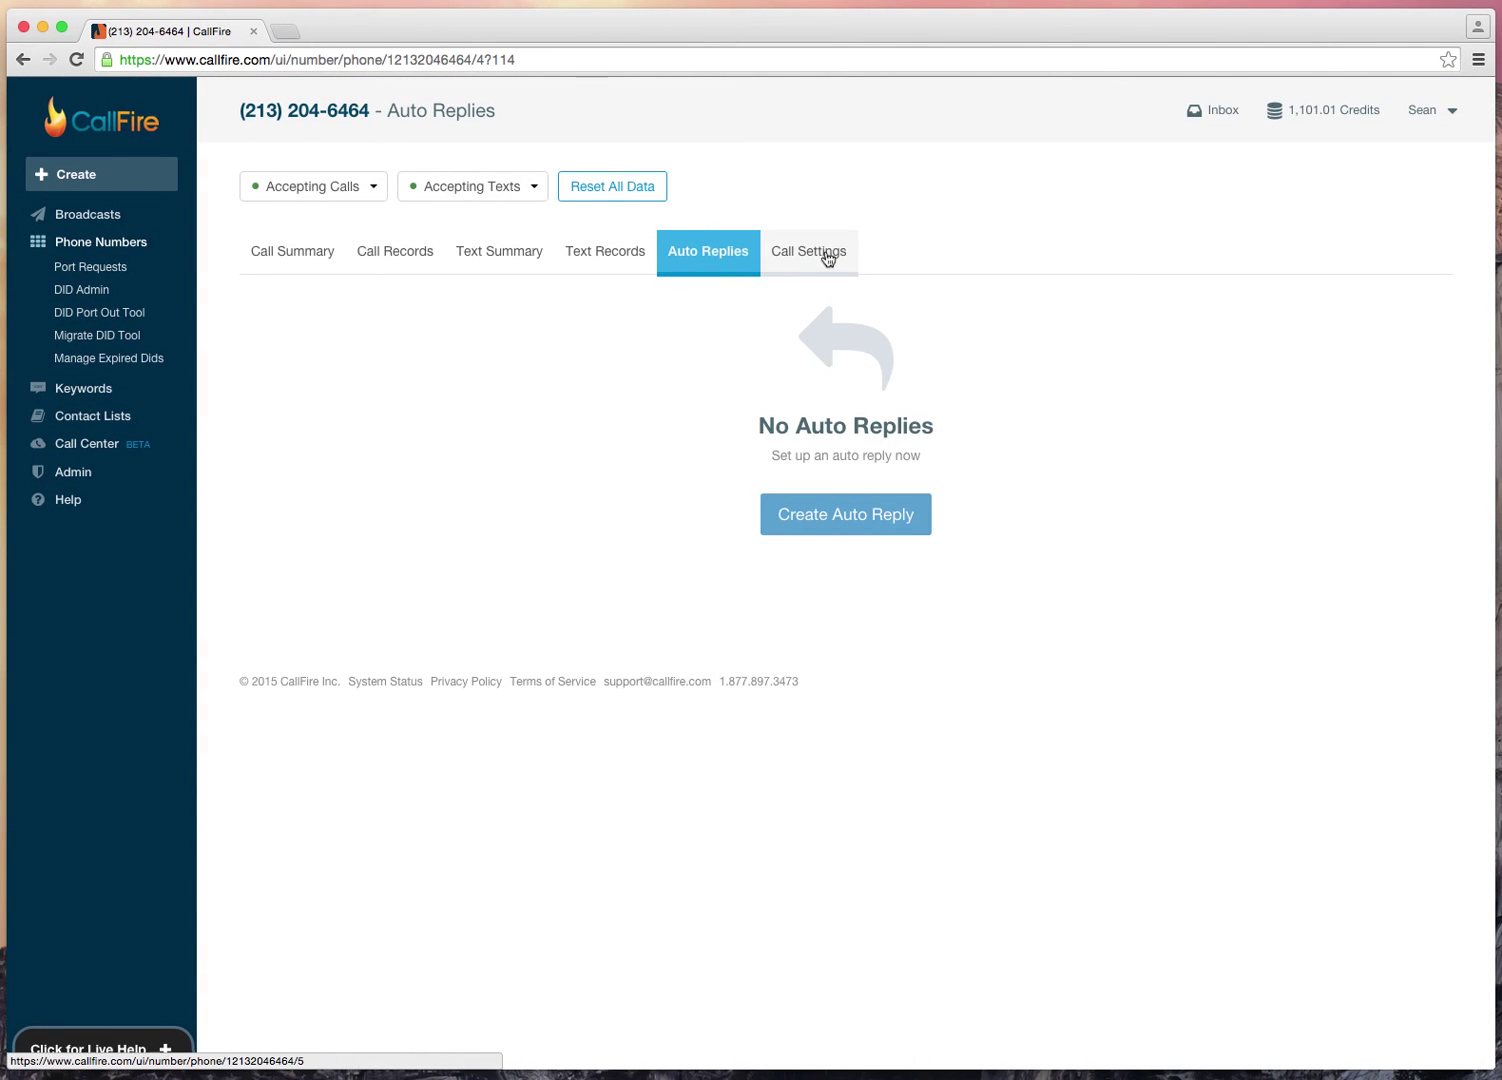
pyautogui.click(823, 251)
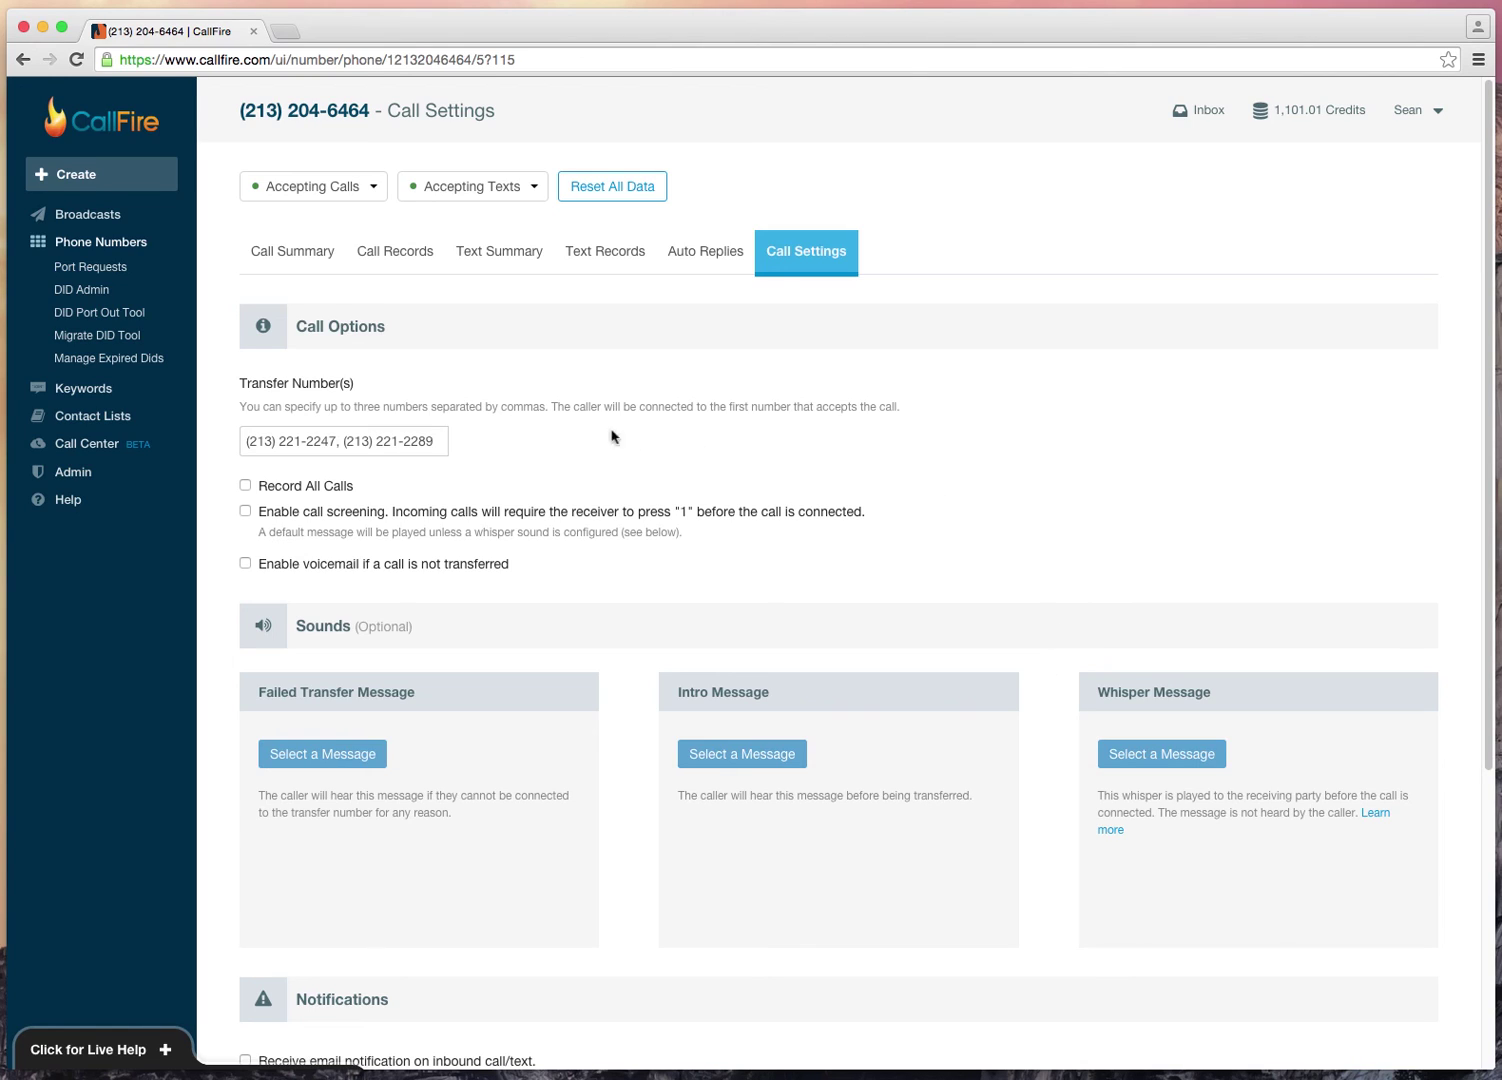
# Step: Review the Website number's transfer numbers, save its call settings, and return to Phone Numbers
pyautogui.tripleClick(384, 439)
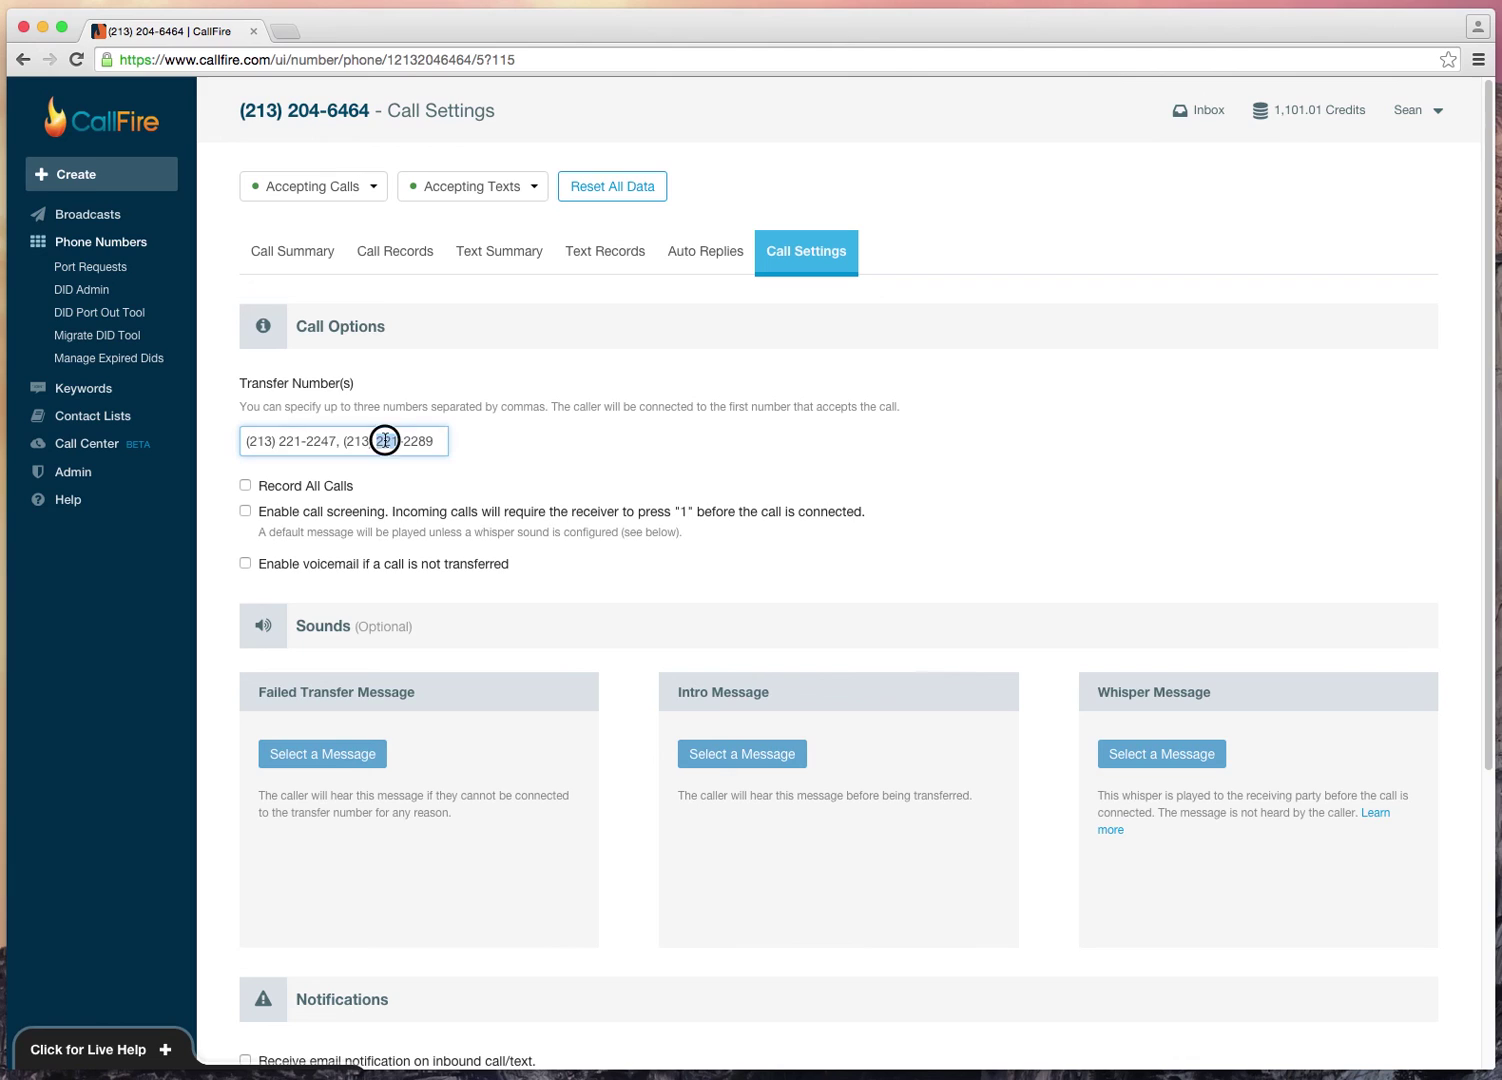
pyautogui.click(590, 446)
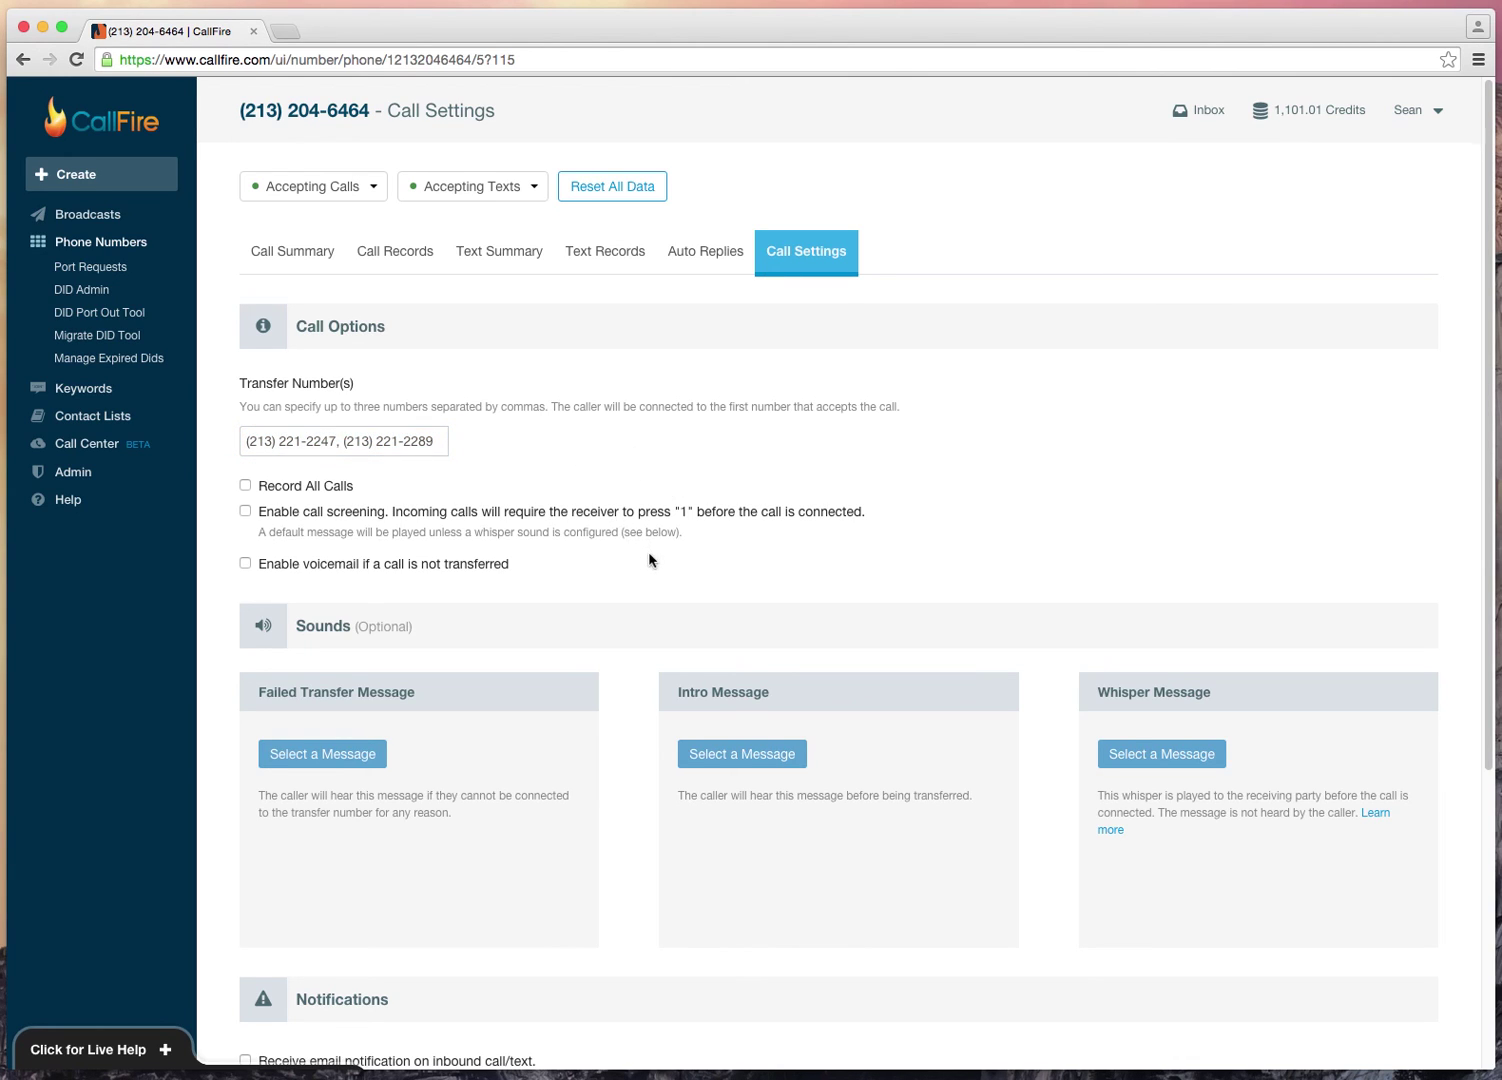
pyautogui.scroll(-3, 645, 565)
pyautogui.scroll(-5, 641, 575)
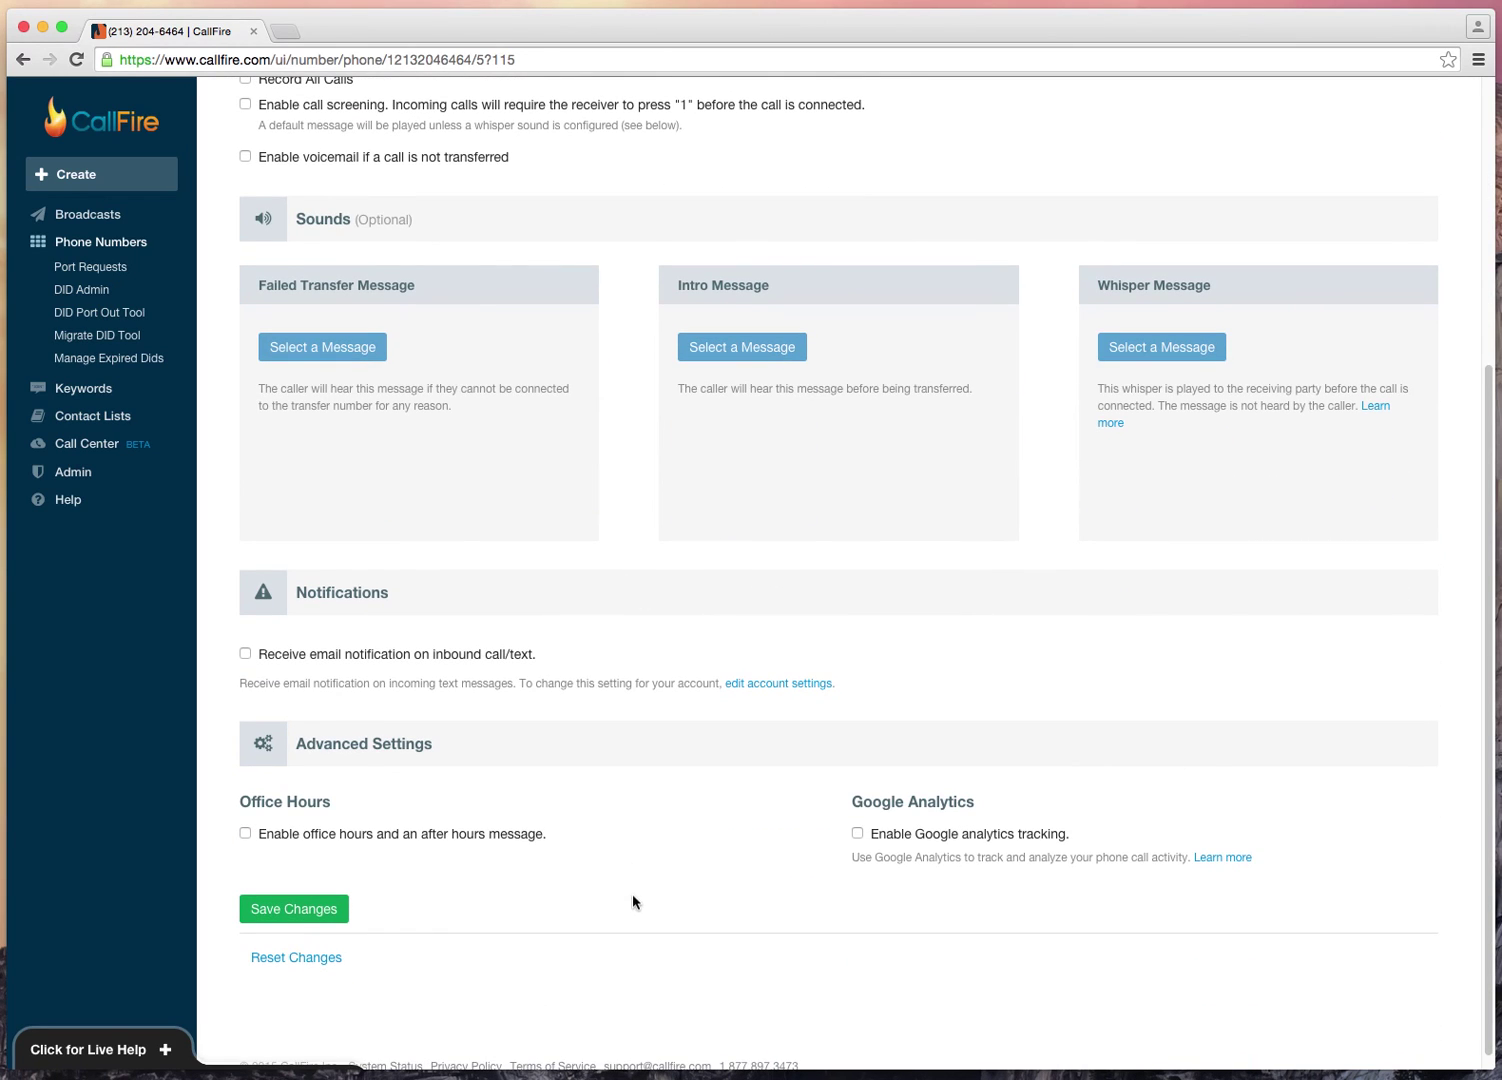
pyautogui.click(333, 909)
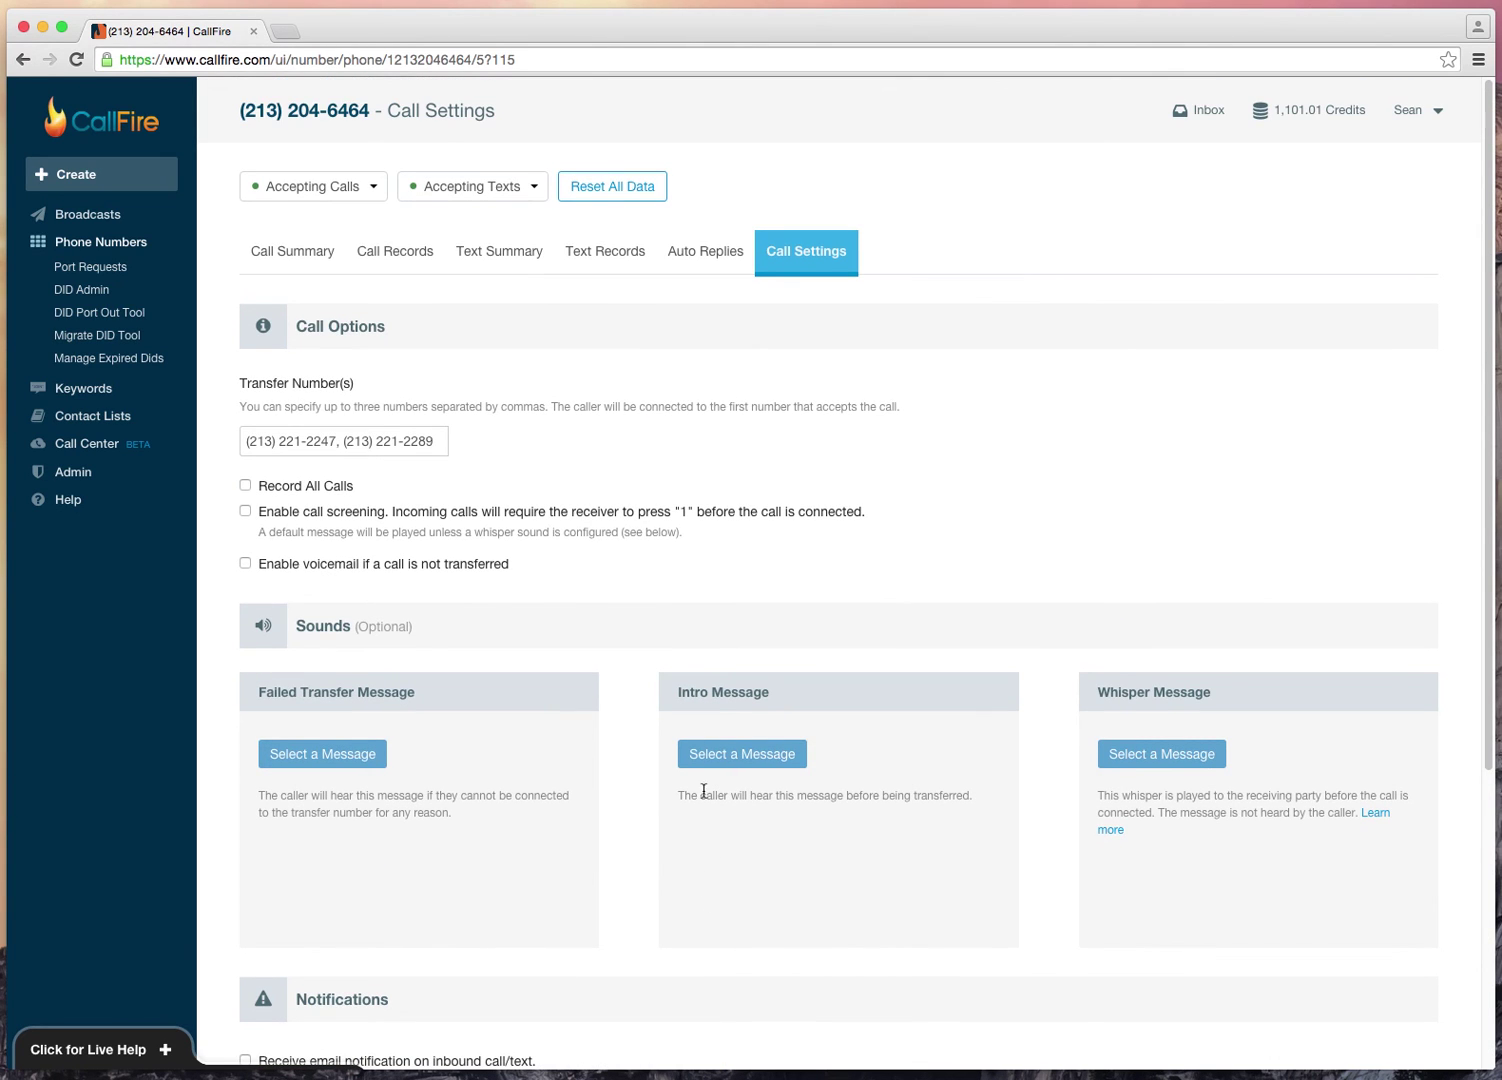
pyautogui.click(103, 242)
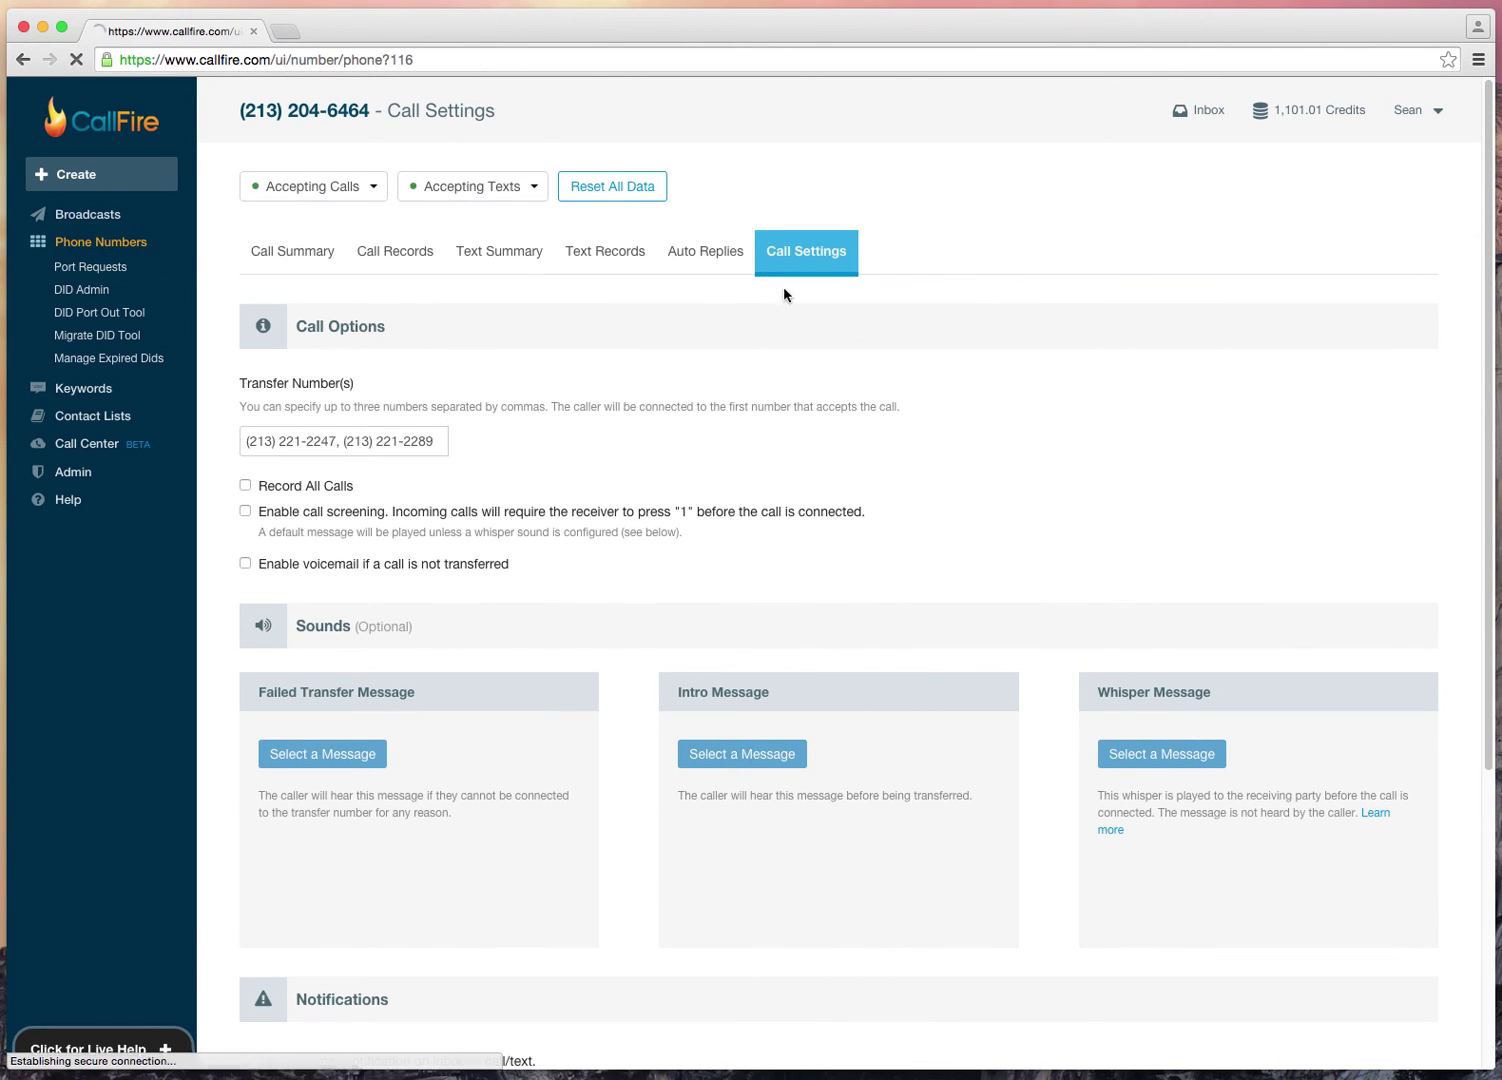